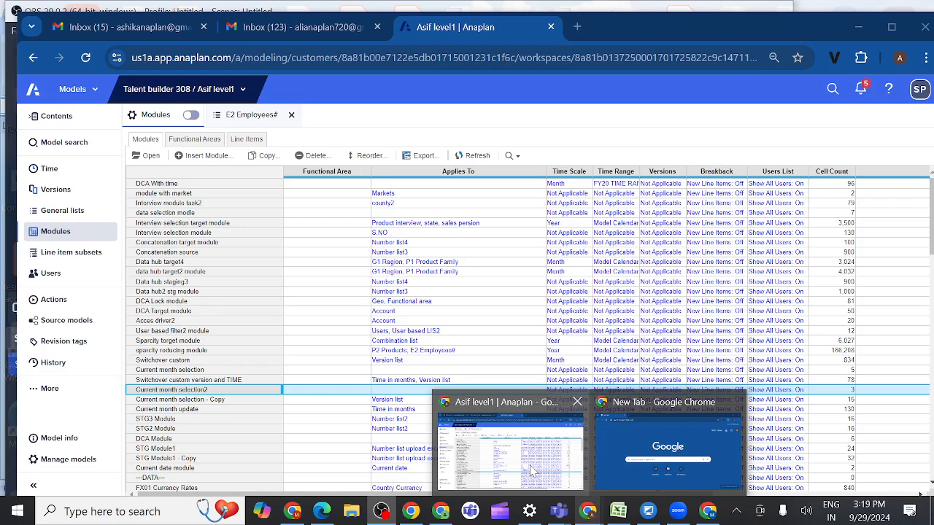
Step: Switch to the Sample9 workbook in Excel and examine the source sales data on the Sample7 sheet
left_click(531, 471)
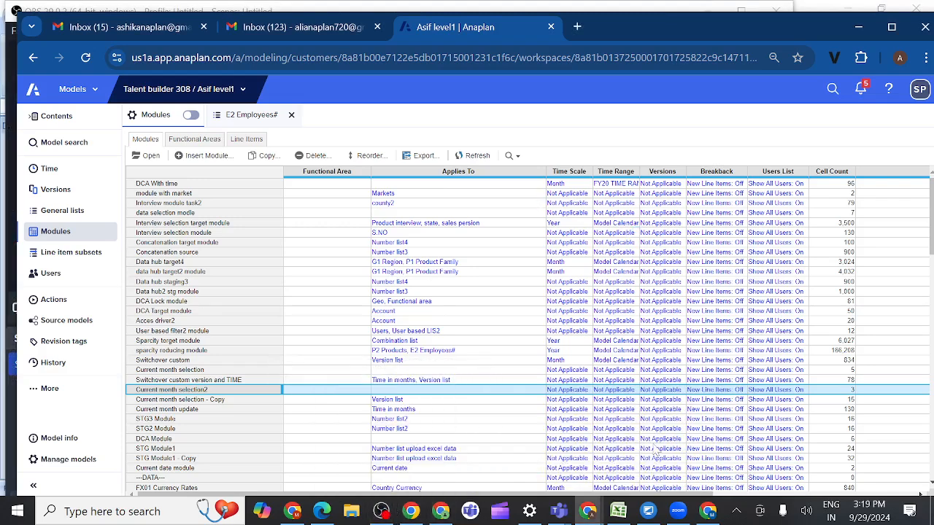
mouse_move(620, 514)
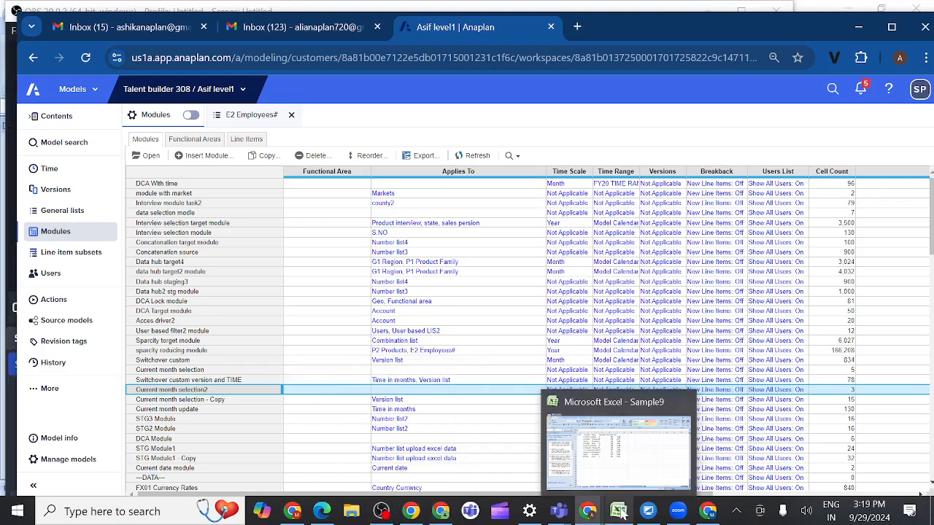
left_click(609, 444)
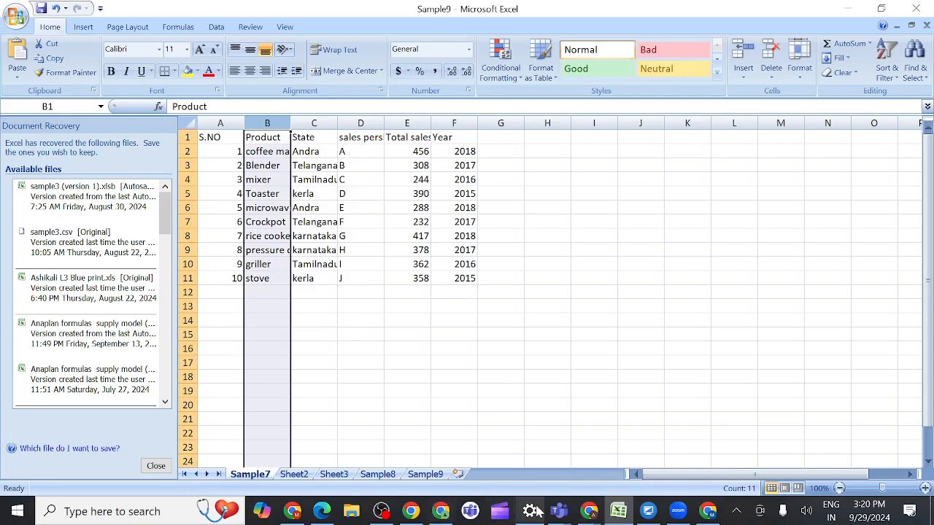
Step: Return to the Anaplan model and examine the items of the S.NO general list in grid view
mouse_move(588, 513)
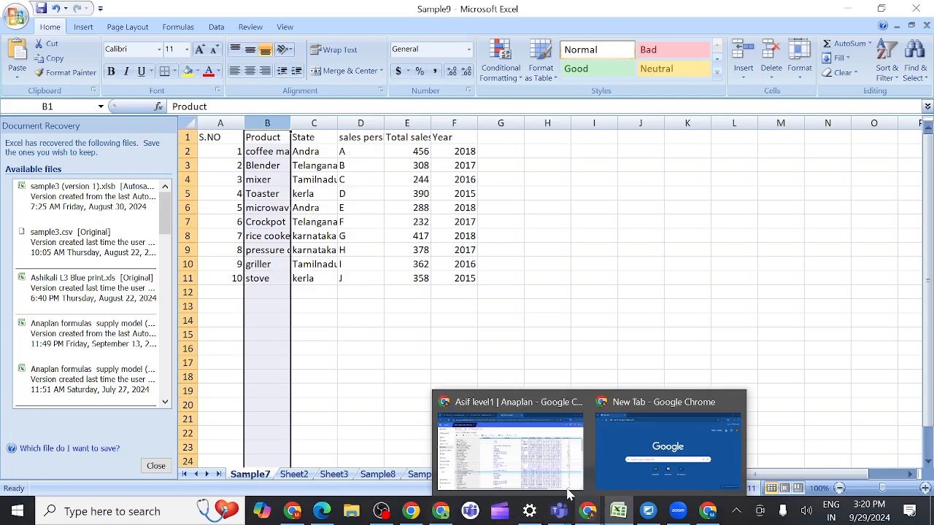
left_click(490, 457)
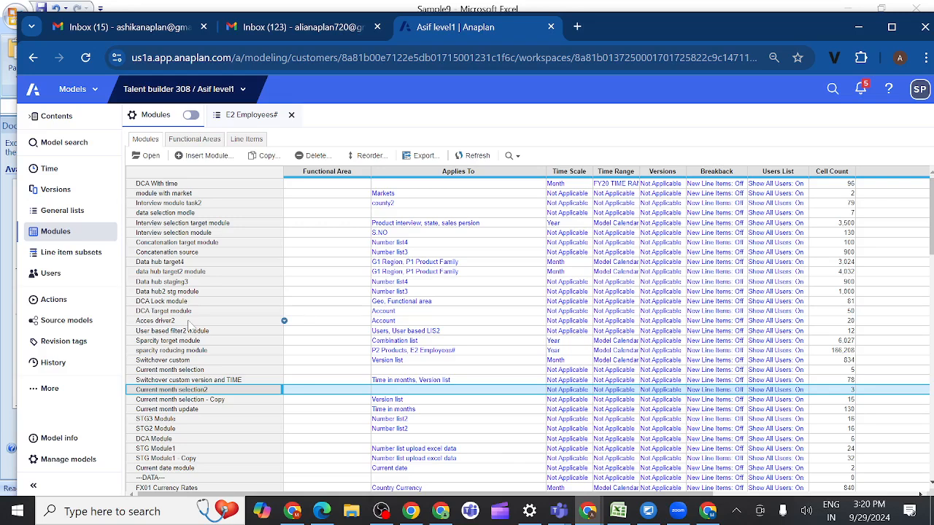
left_click(69, 211)
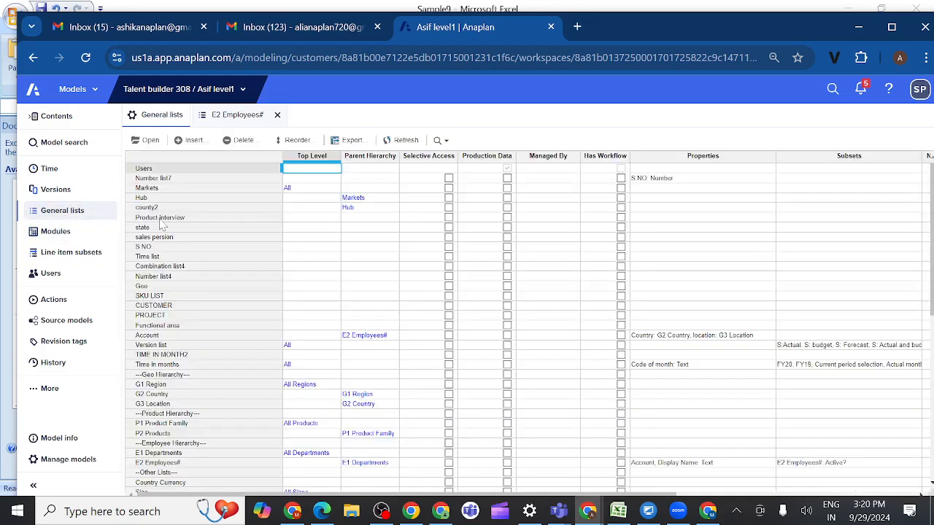
left_click(146, 248)
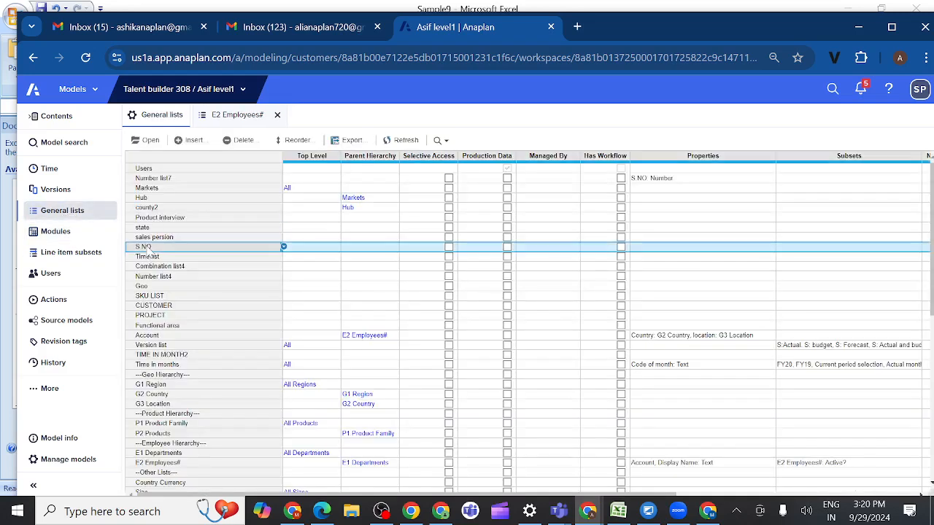
left_click(149, 141)
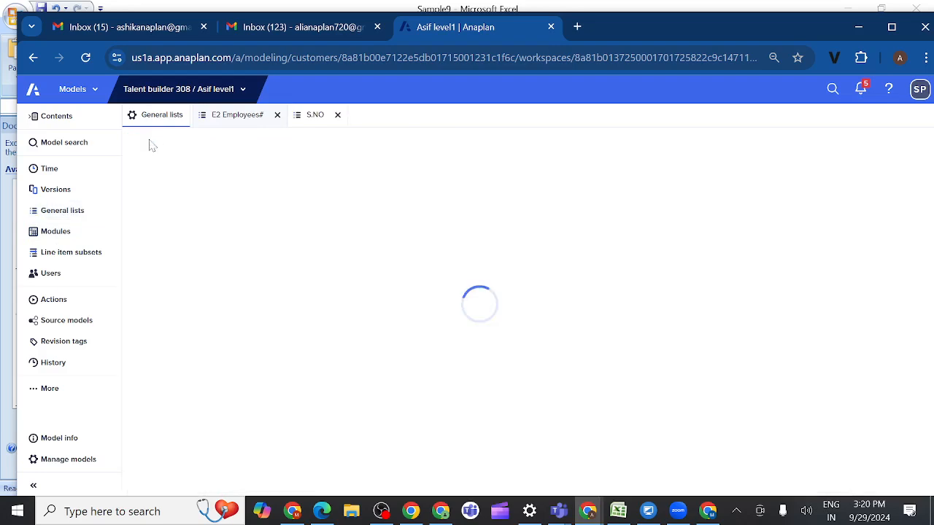
left_click(189, 141)
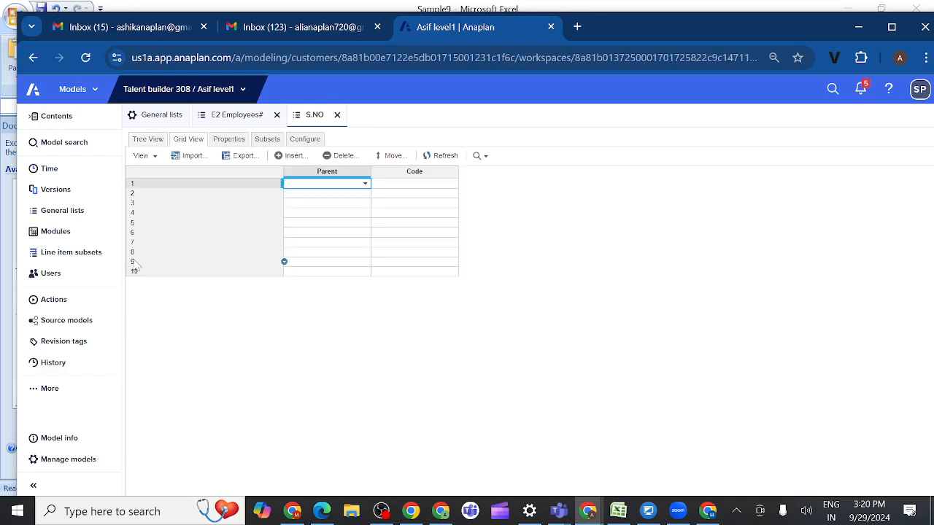
Step: Open the Product interview list from the general lists and examine its items
left_click(80, 212)
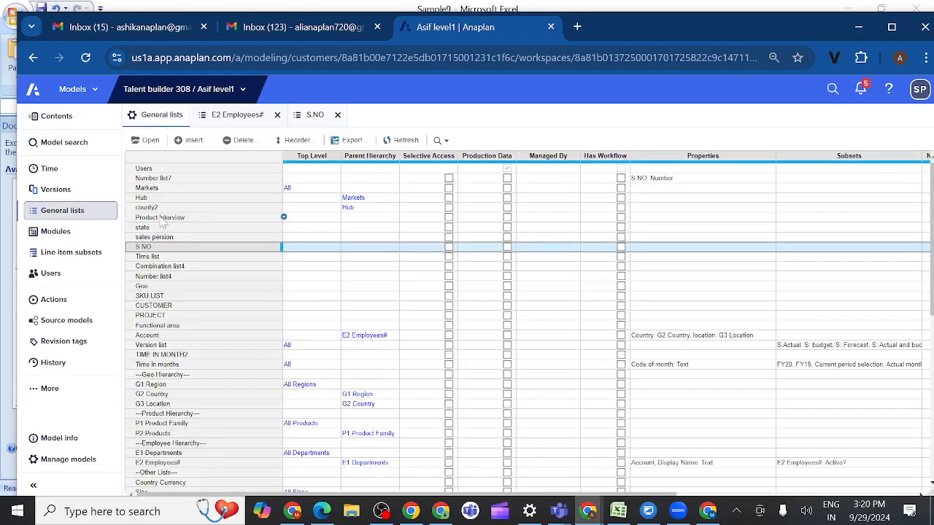
left_click(160, 219)
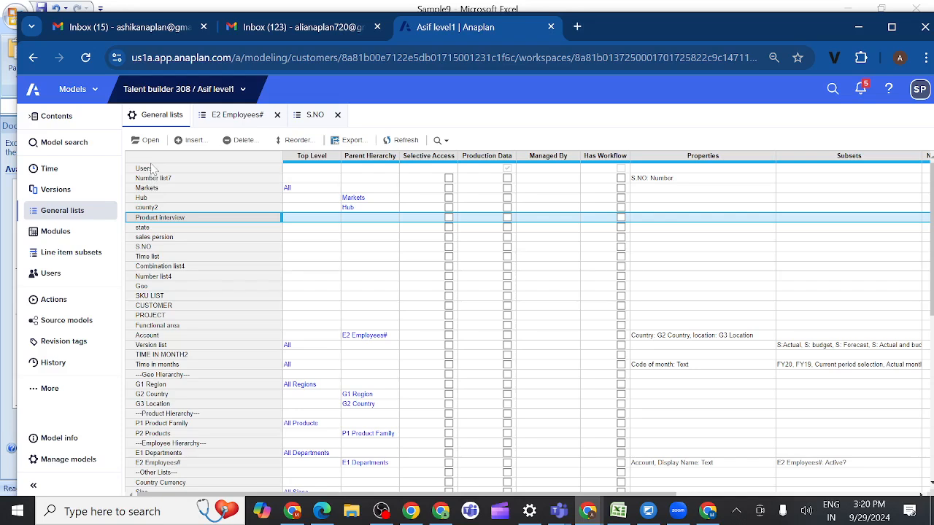
left_click(148, 141)
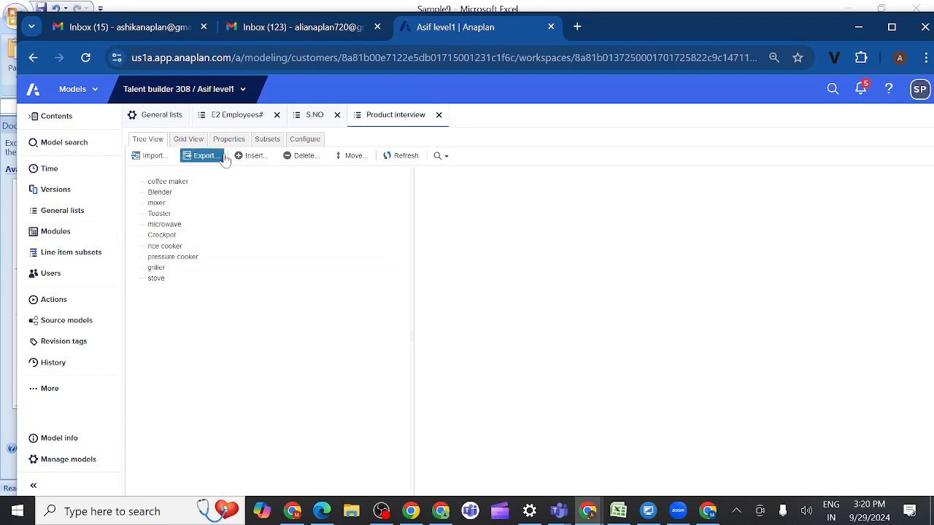
Step: Convert the S.NO list to a numbered list and apply the changed list settings
left_click(315, 117)
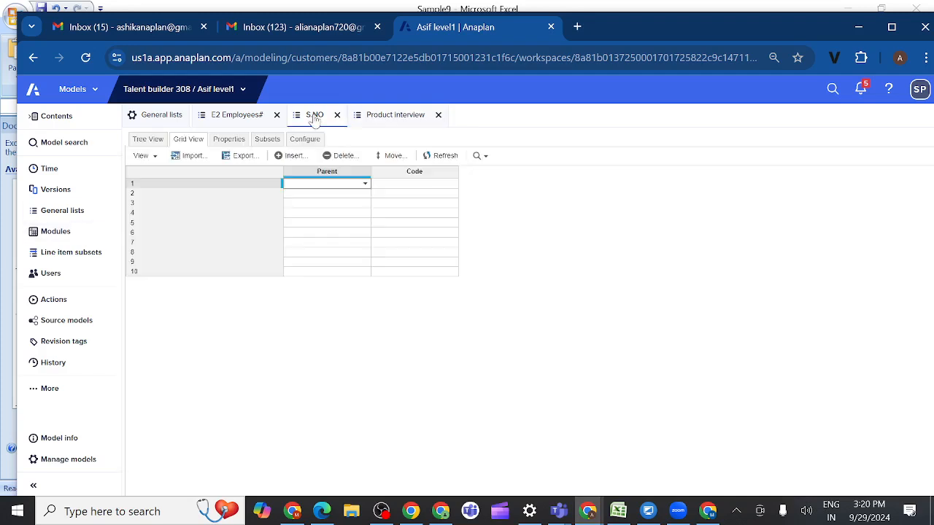
left_click(305, 142)
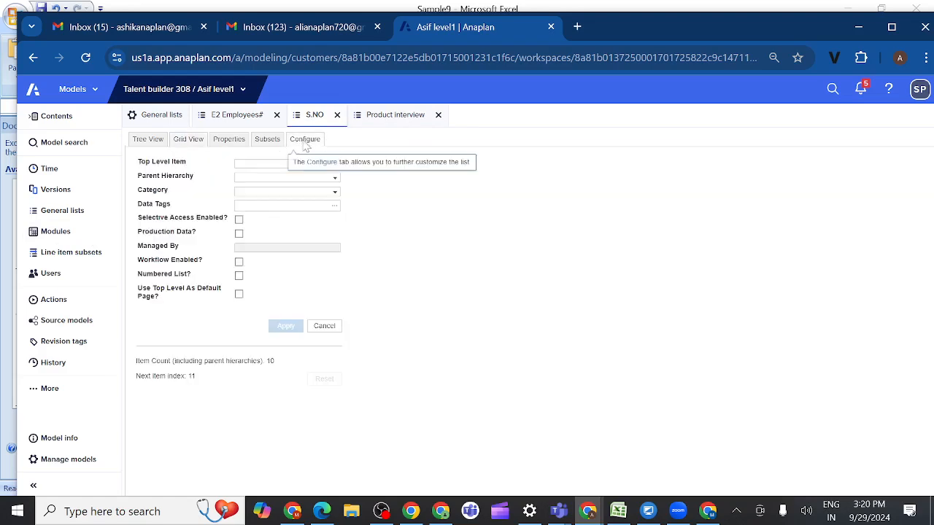
left_click(239, 276)
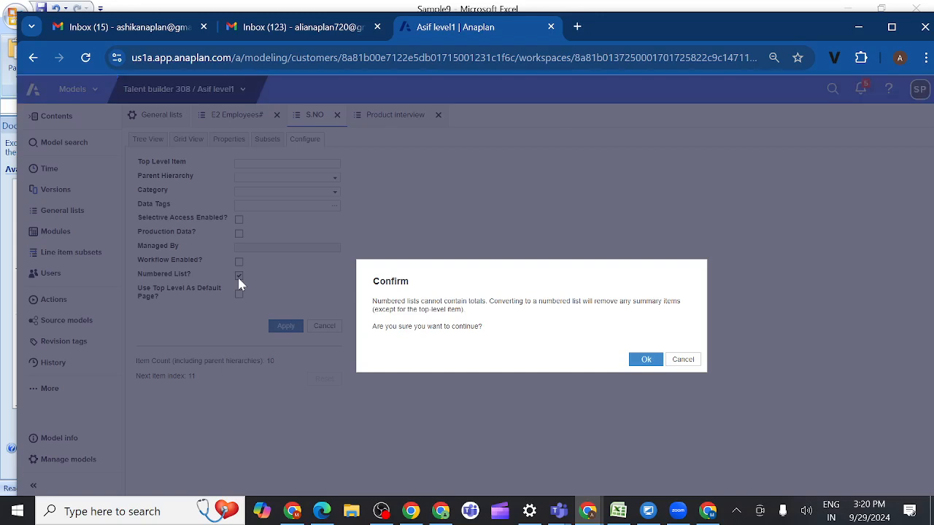
left_click(646, 359)
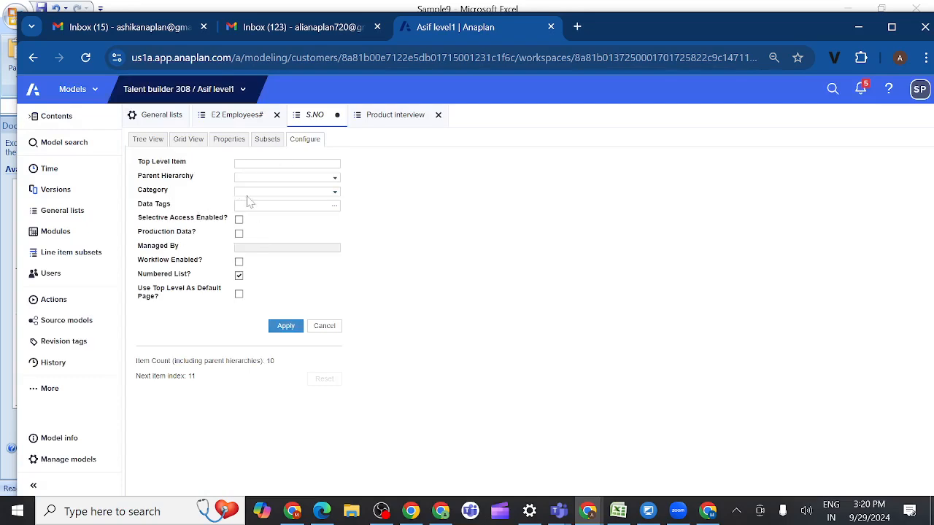
left_click(62, 237)
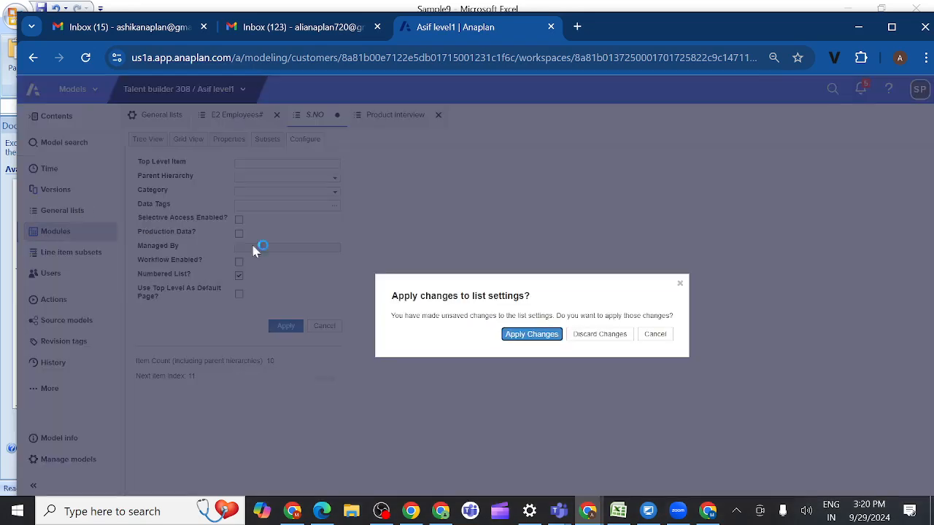
left_click(532, 335)
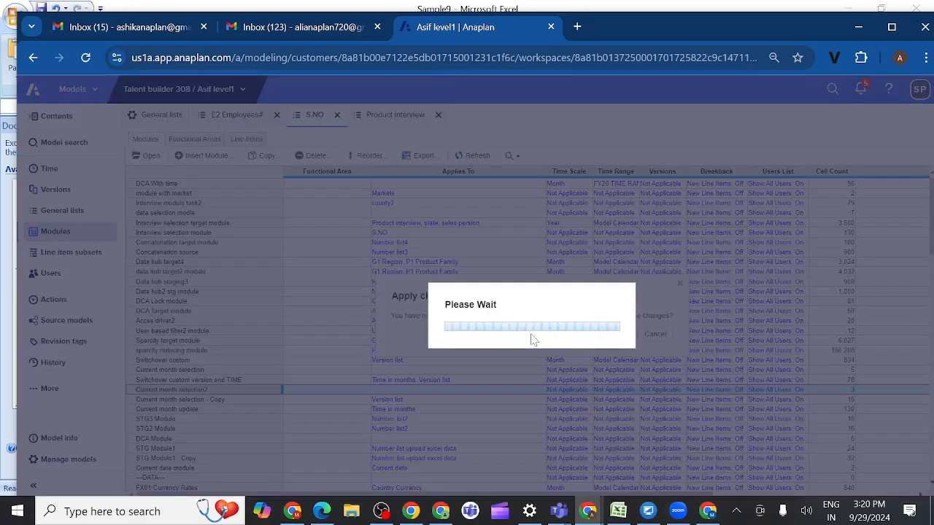
Step: Open the state list from the general lists and examine its items in grid view
left_click(64, 215)
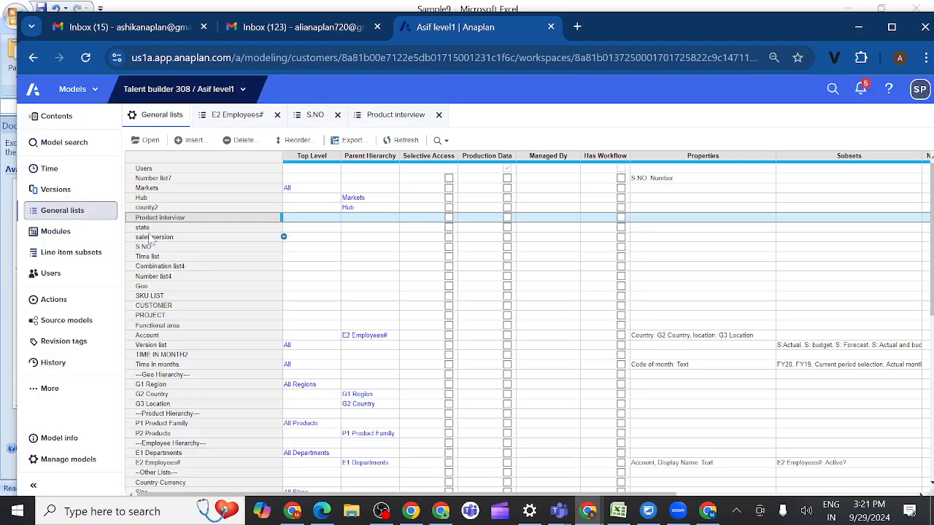
left_click(149, 229)
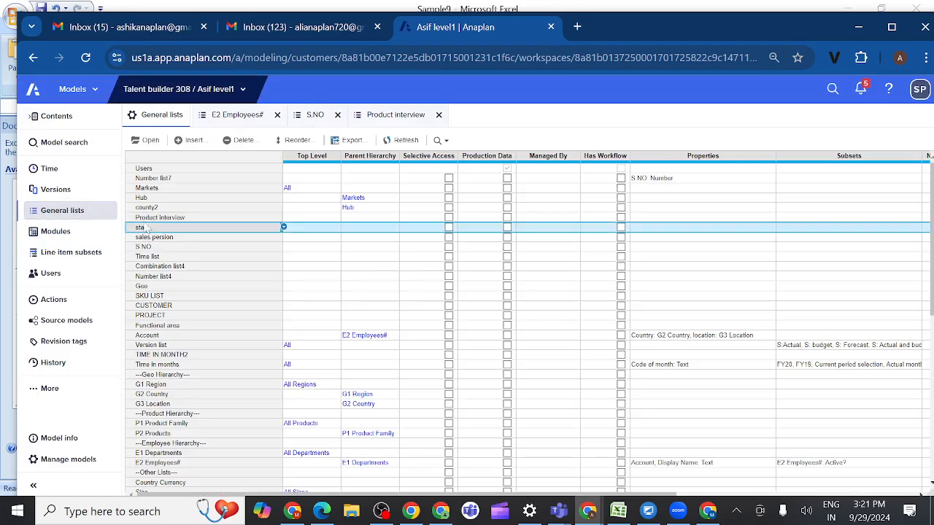
left_click(151, 141)
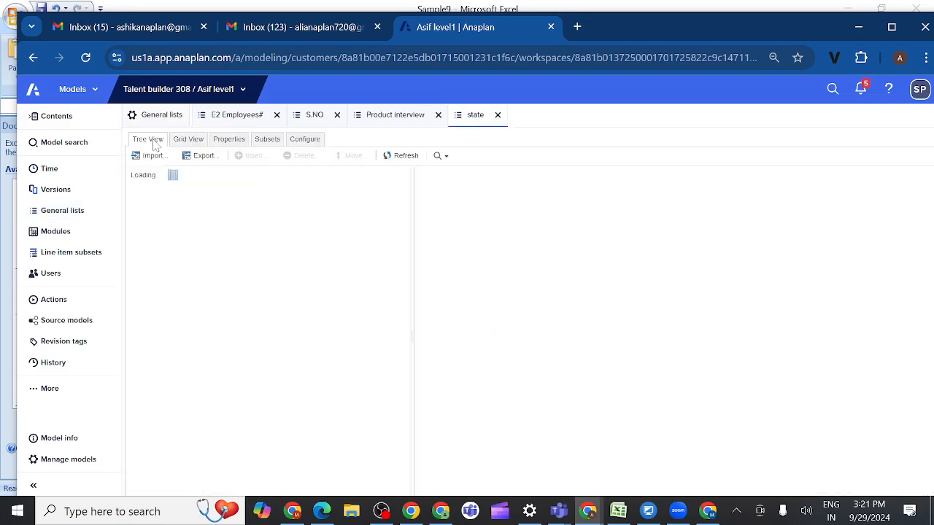
left_click(194, 143)
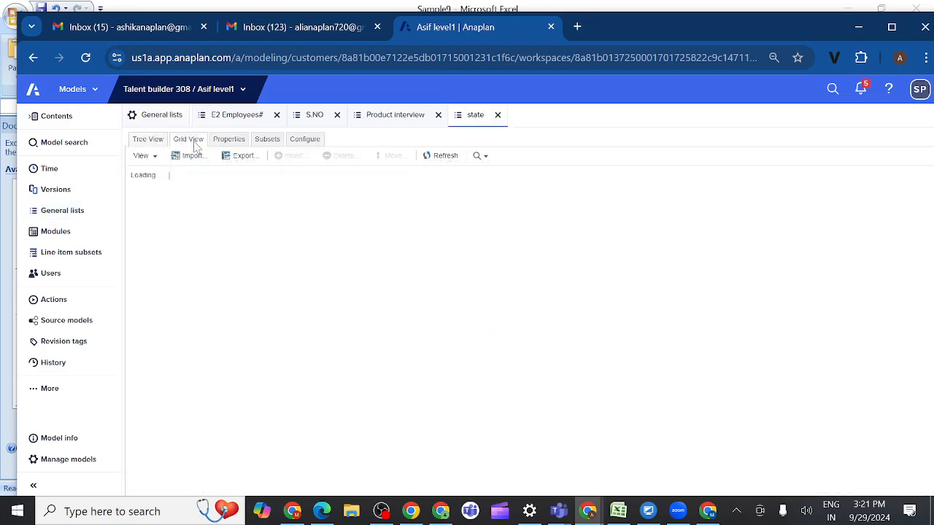
Step: Open the sales persion list from the general lists and examine its items in grid view
left_click(73, 213)
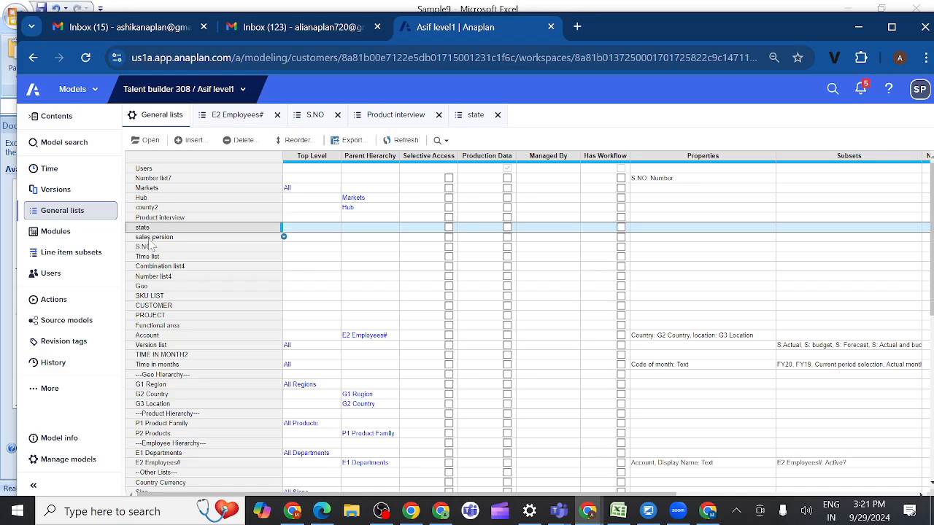
left_click(150, 238)
left_click(154, 142)
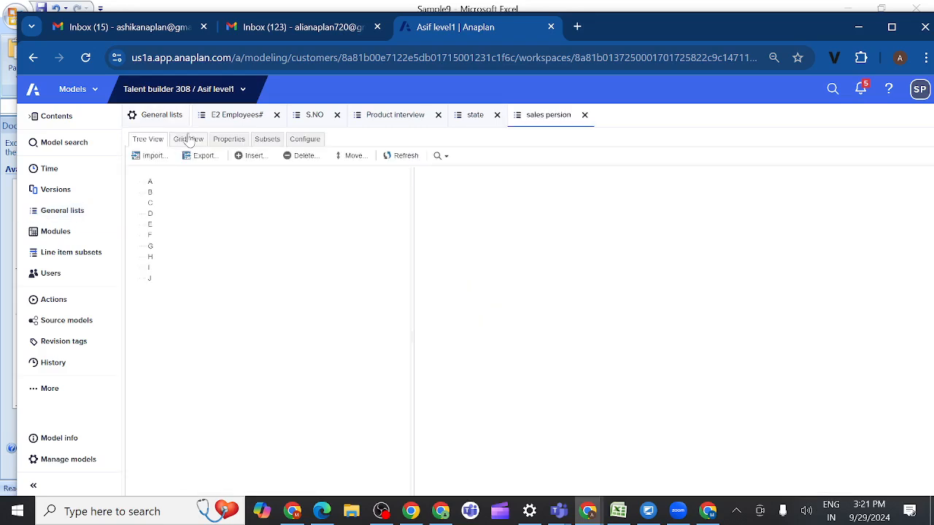
left_click(189, 140)
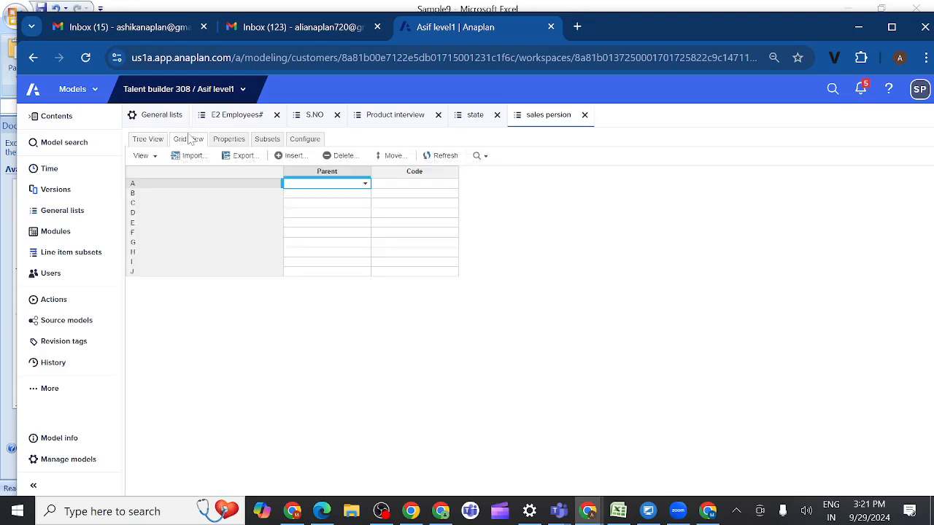
Step: Open the Interview selection module, which applies to the S.NO list, and examine its data
left_click(58, 232)
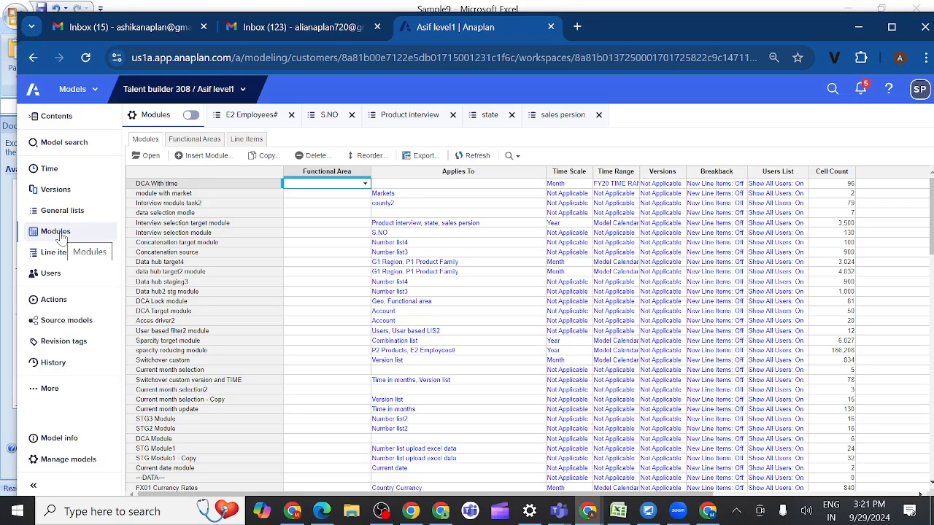
left_click(167, 225)
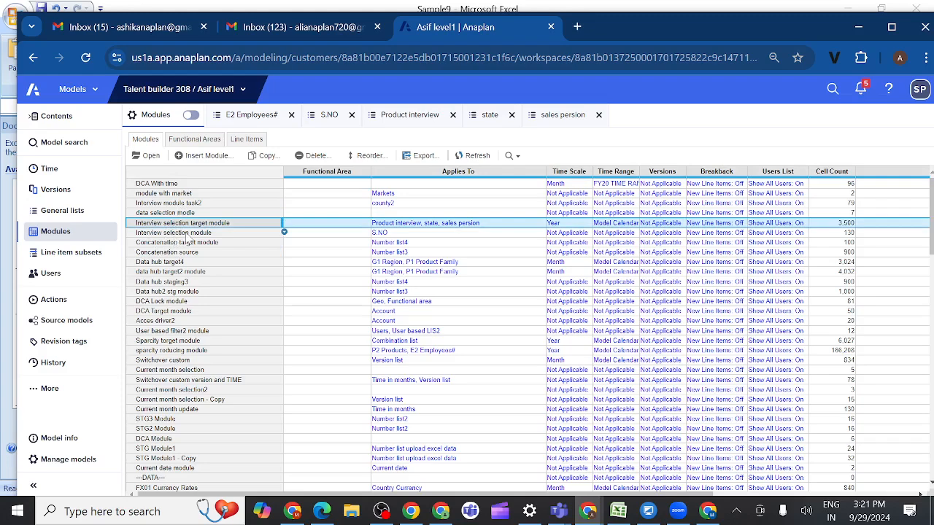
left_click(166, 235)
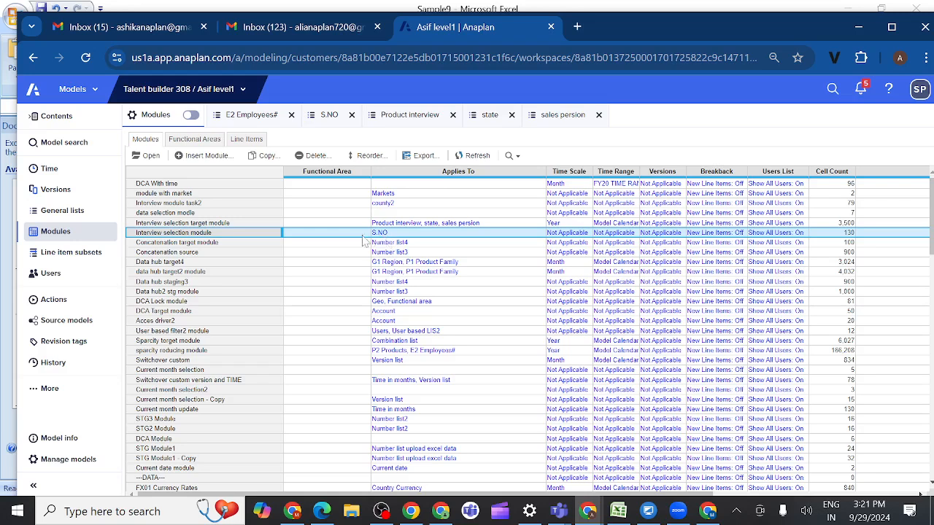
left_click(150, 157)
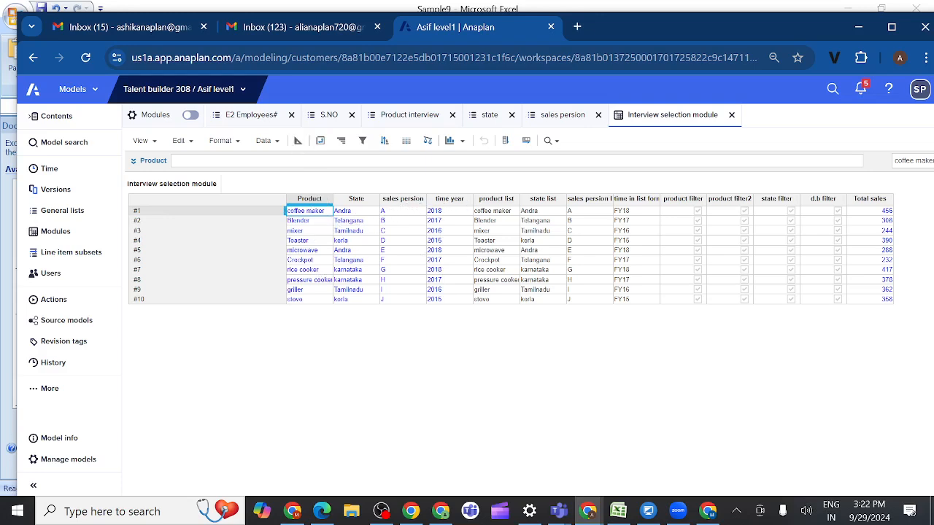
Step: Examine the formats and formulas of the time year, product list, time in list format and product filter line items, then return to the module's grid
left_click(298, 142)
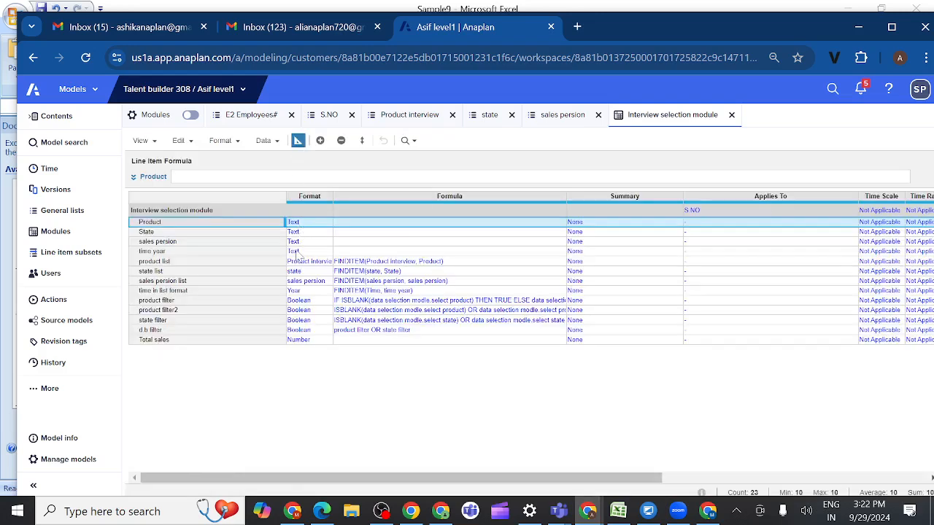
left_click(248, 254)
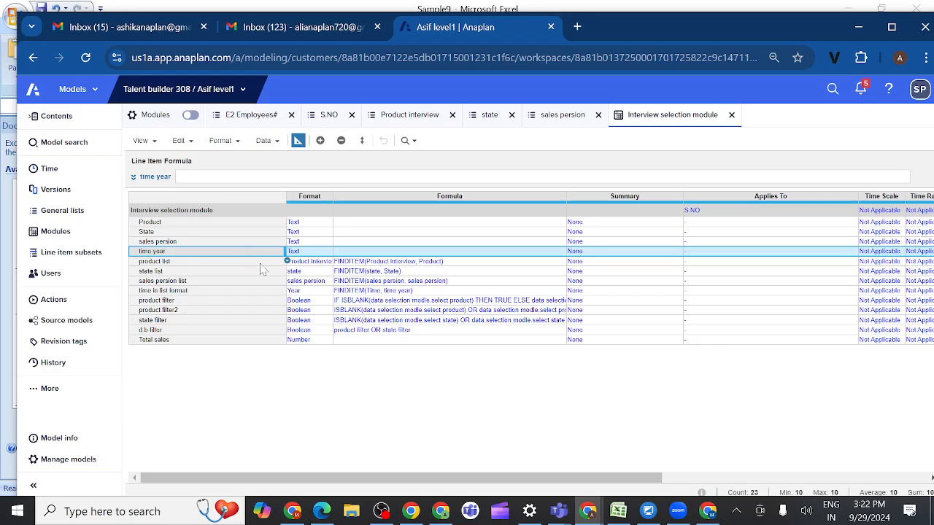
left_click(260, 264)
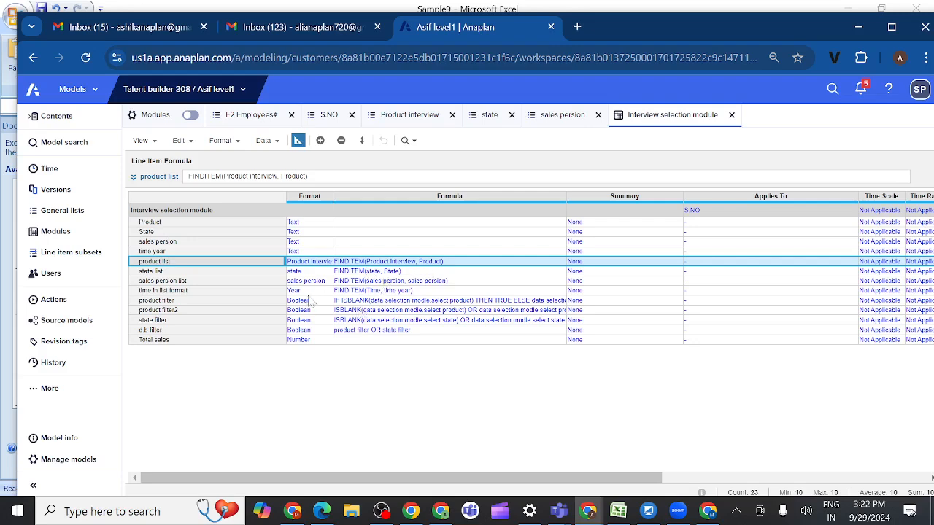
left_click(217, 293)
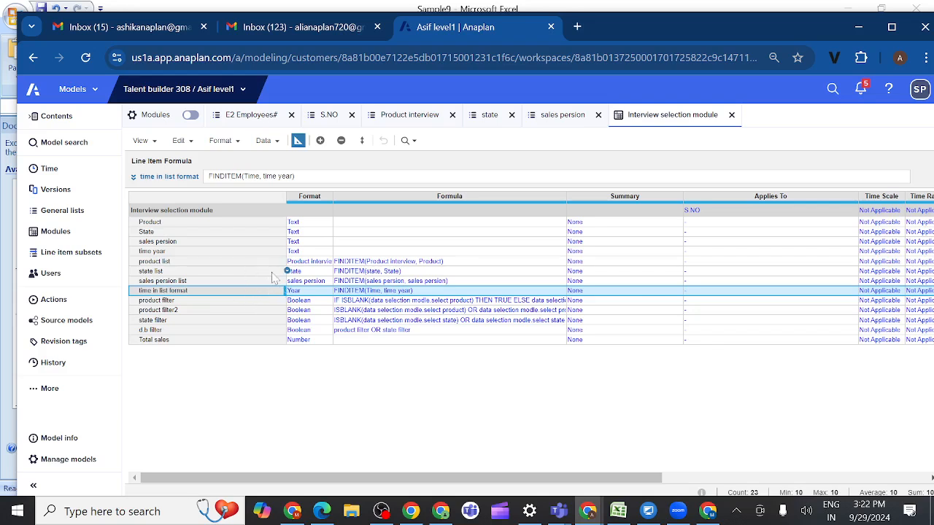
left_click(233, 303)
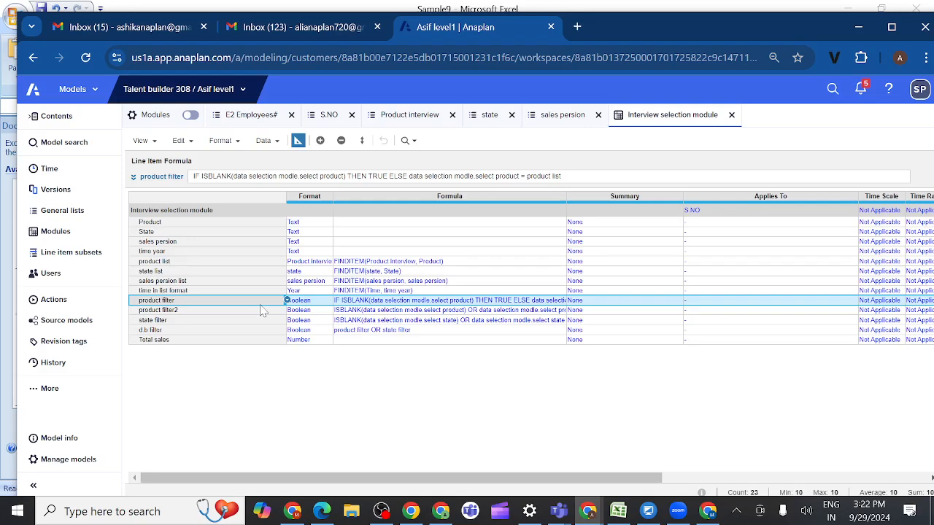
left_click(298, 140)
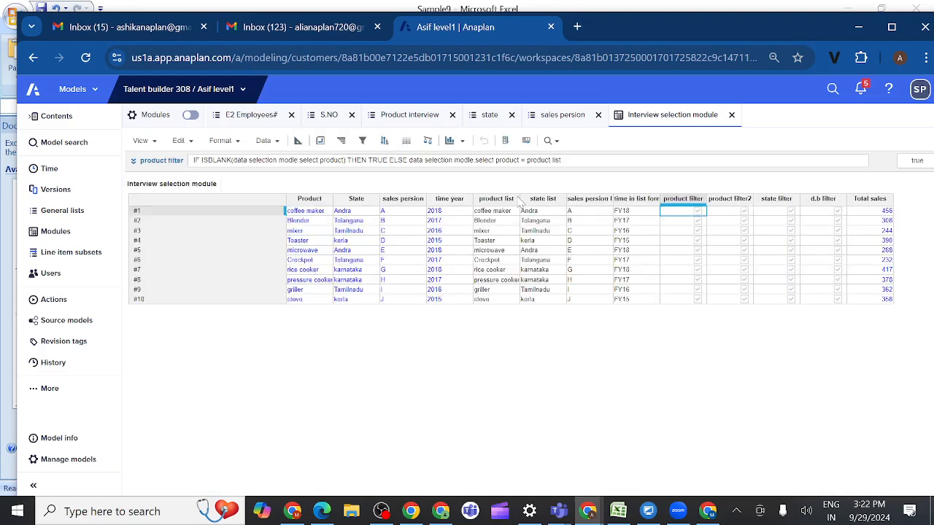
Step: Filter the Interview selection module's rows to those where state list is equal to Andra
left_click(635, 200)
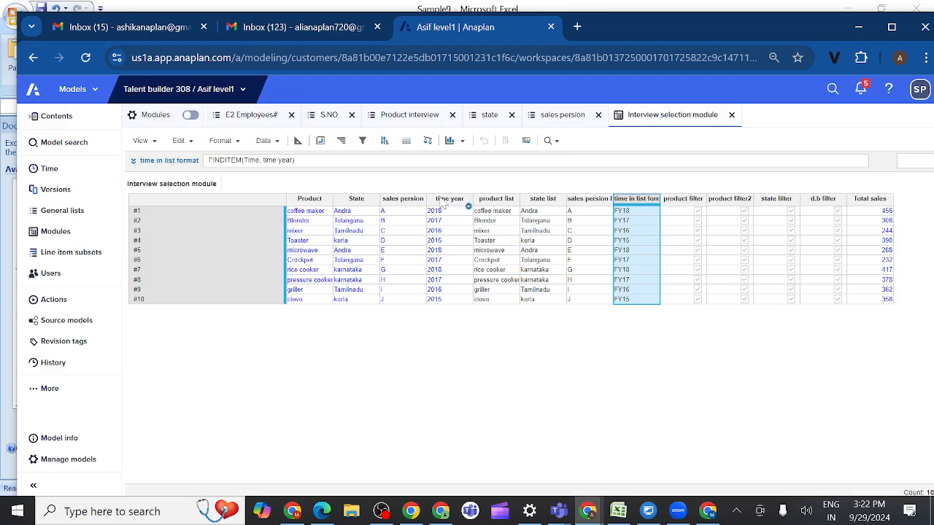
left_click(539, 203)
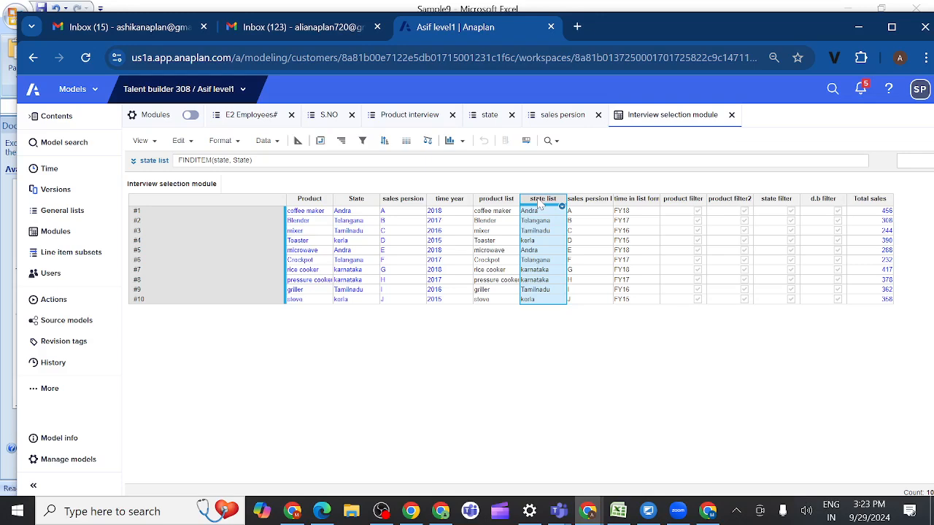
left_click(362, 142)
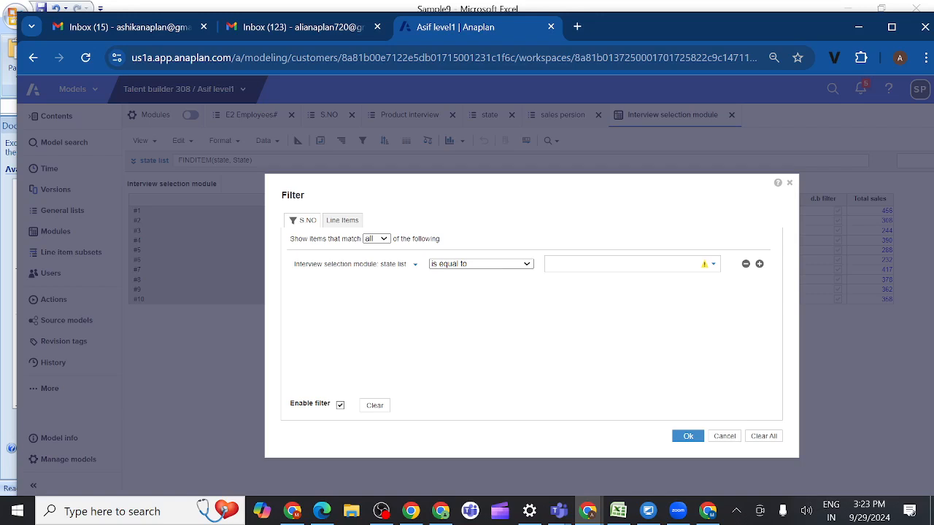
left_click(712, 265)
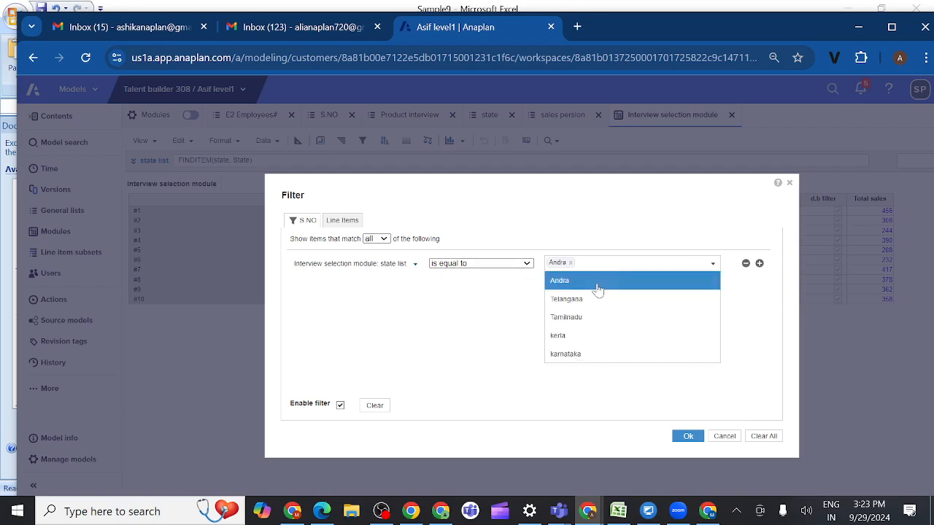
left_click(503, 371)
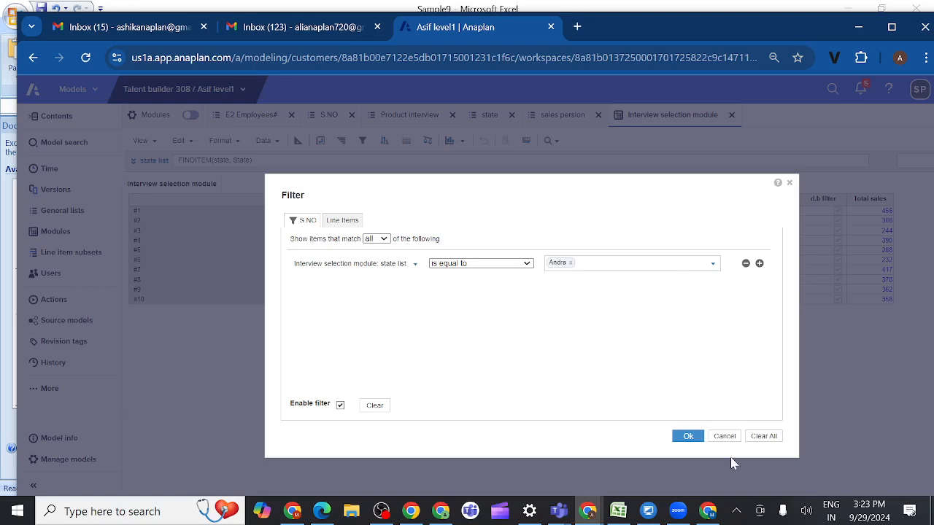
left_click(685, 438)
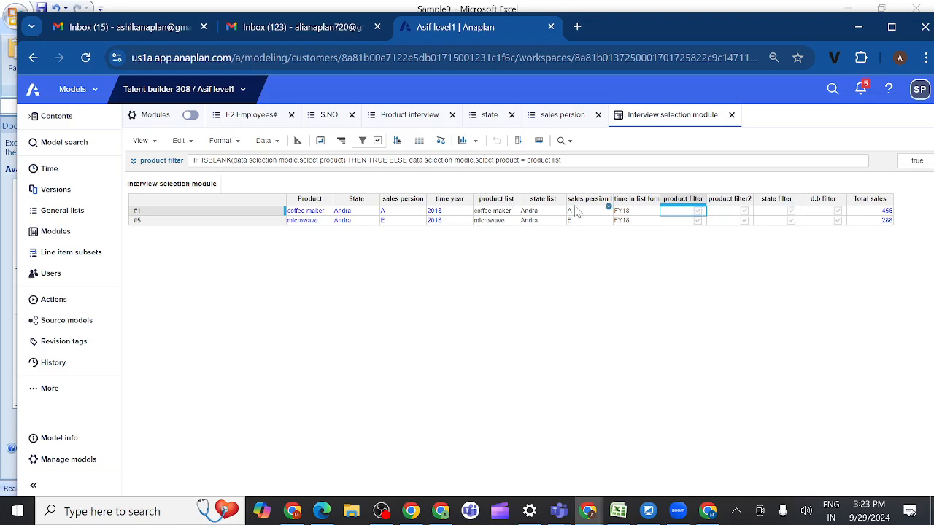
Step: Check the filtered state list and time in list format columns, then turn off the state filter
left_click(540, 200)
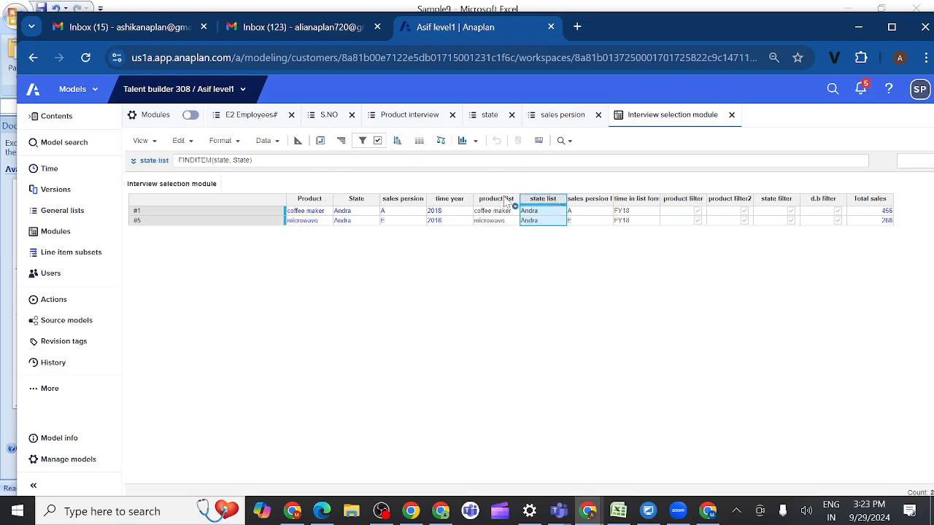
left_click(623, 200)
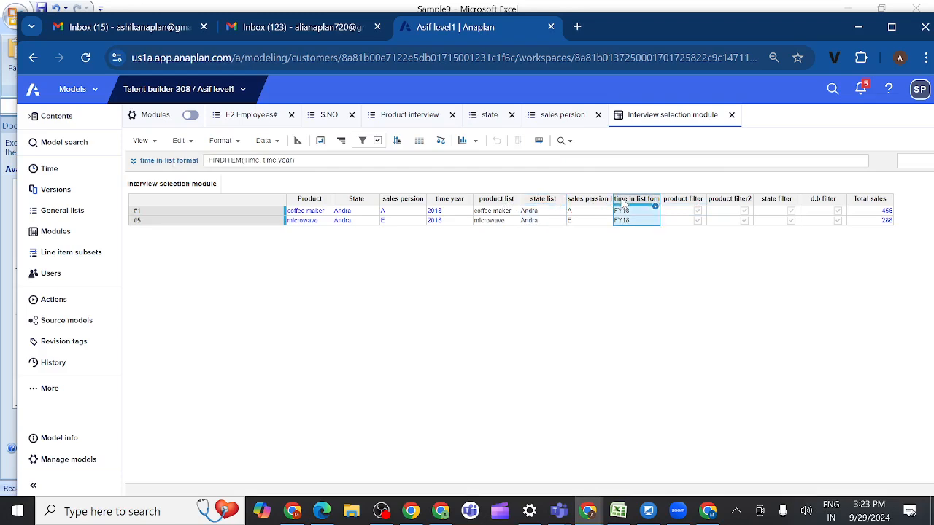
left_click(377, 141)
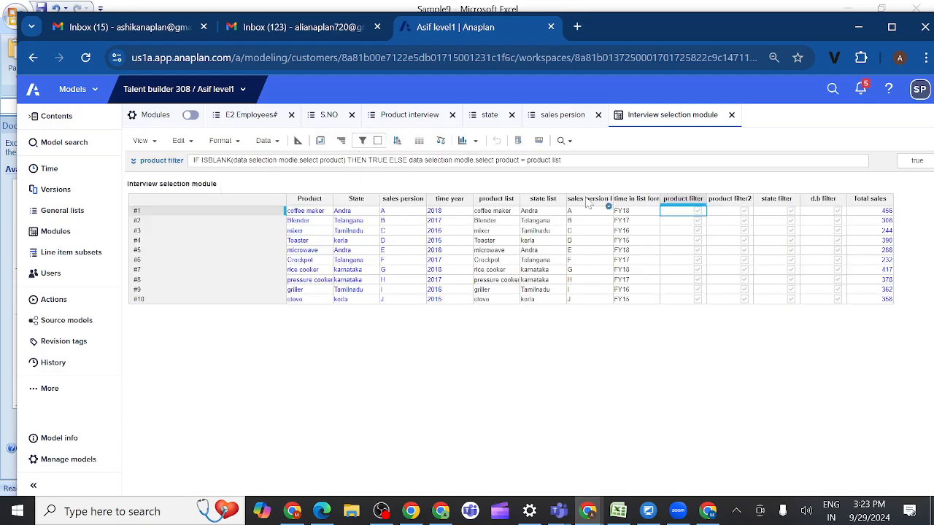
Step: Replace the state list filter rule with one where time in list format is equal to FY20, and apply it
left_click(623, 201)
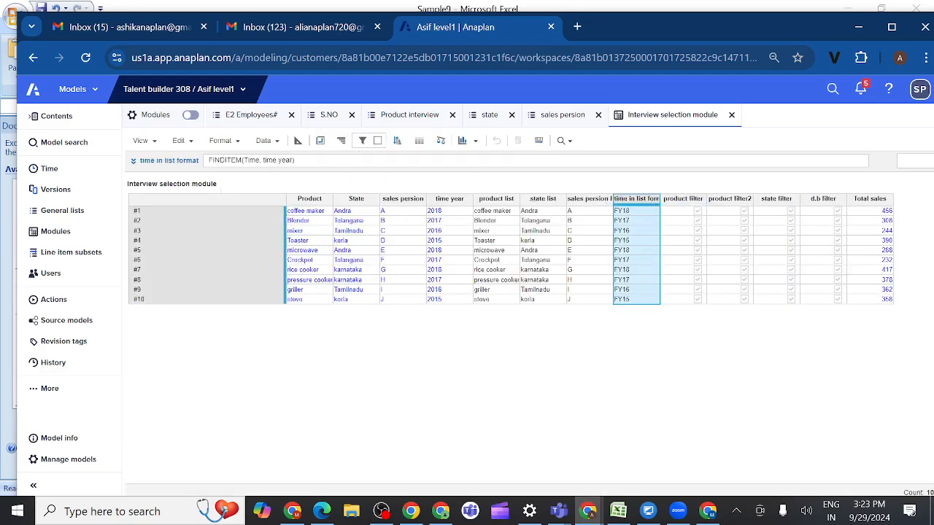
left_click(361, 141)
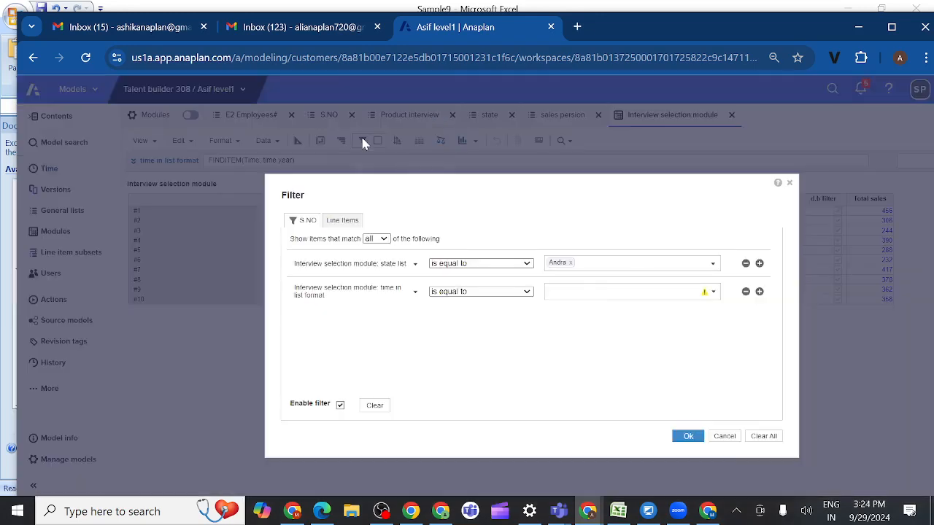
left_click(746, 264)
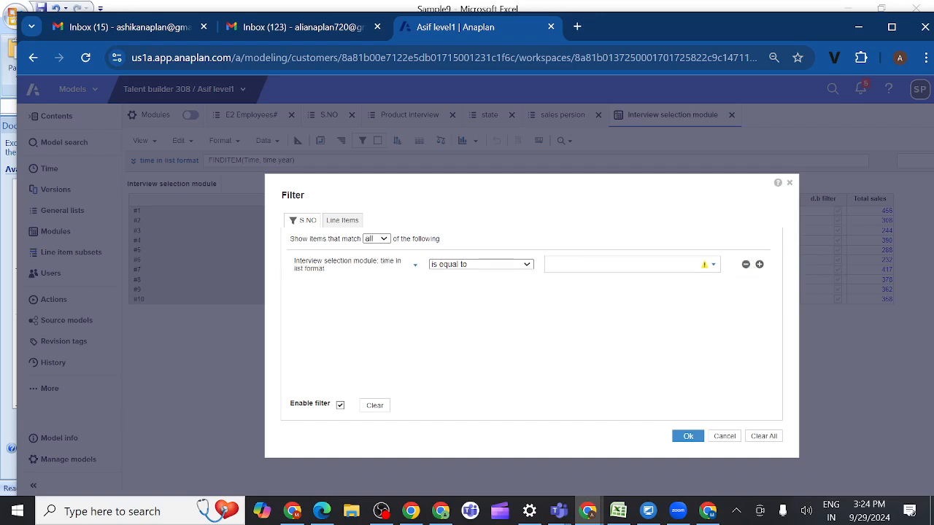
left_click(712, 269)
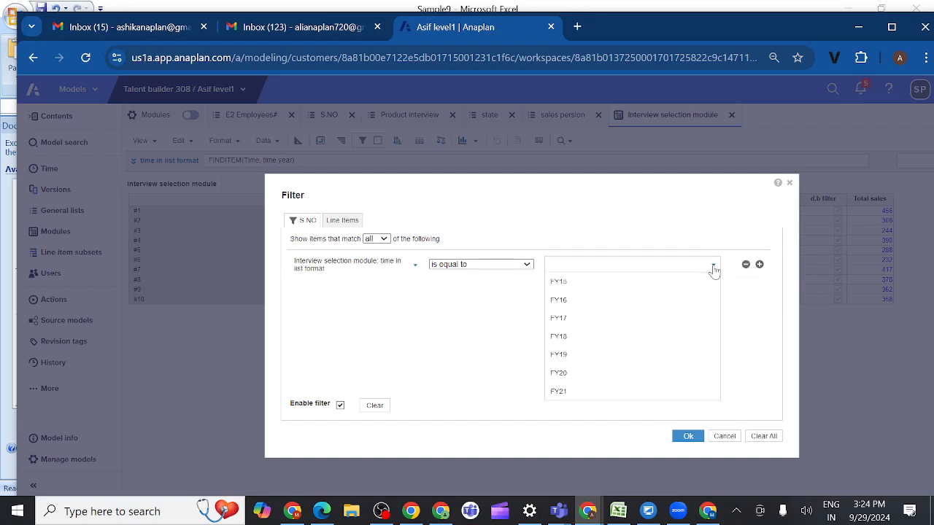
left_click(580, 374)
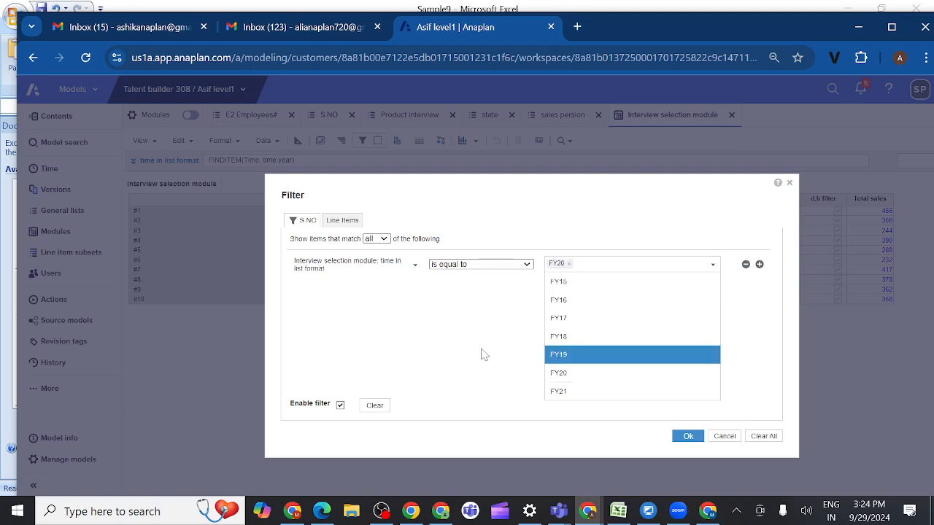
left_click(688, 436)
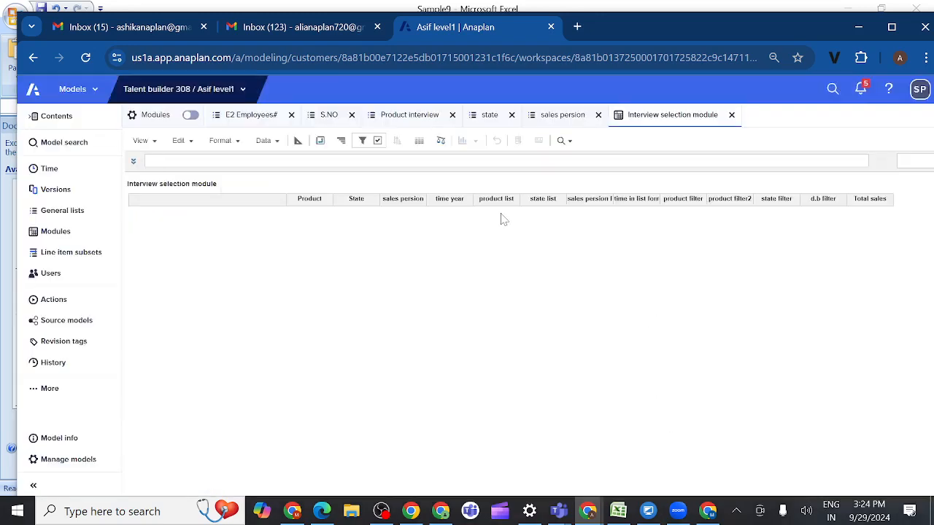
left_click(363, 141)
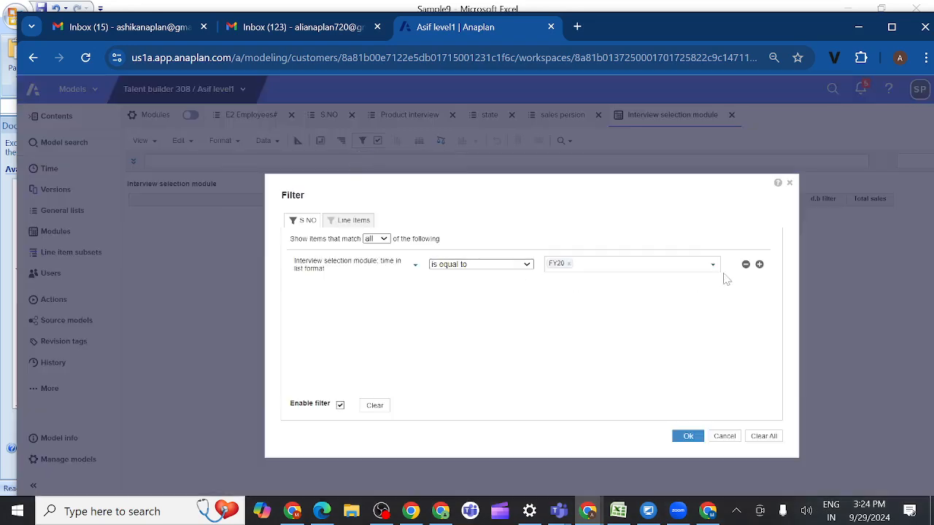
left_click(746, 265)
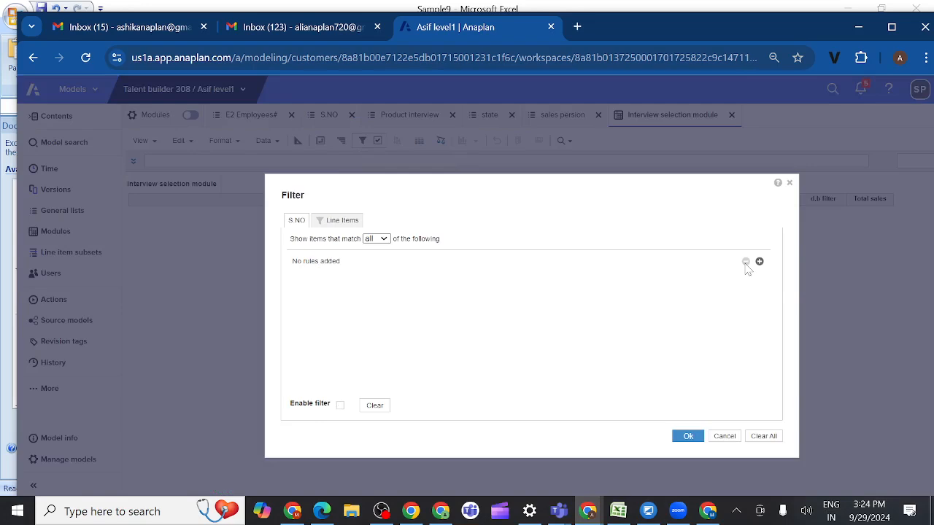
left_click(790, 183)
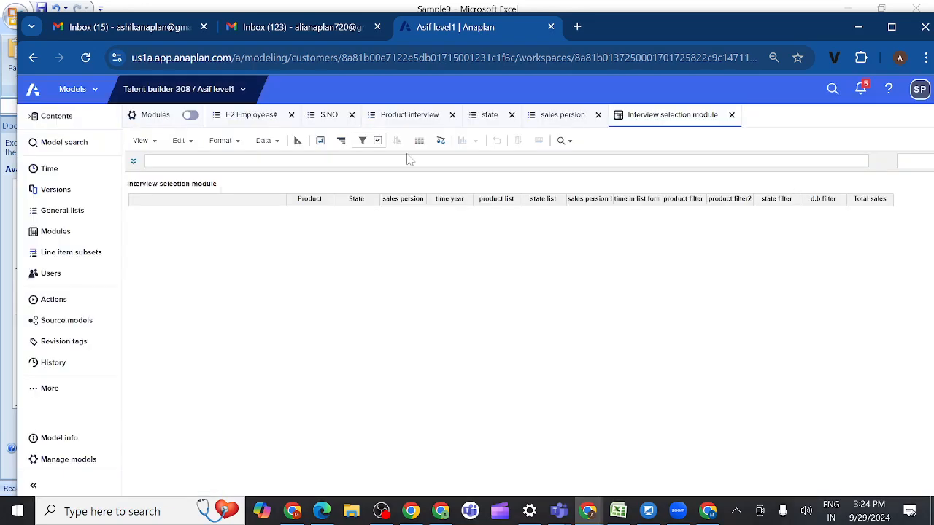
Step: Turn off the FY20 filter and change its time in list format rule to is equal to FY18
left_click(377, 140)
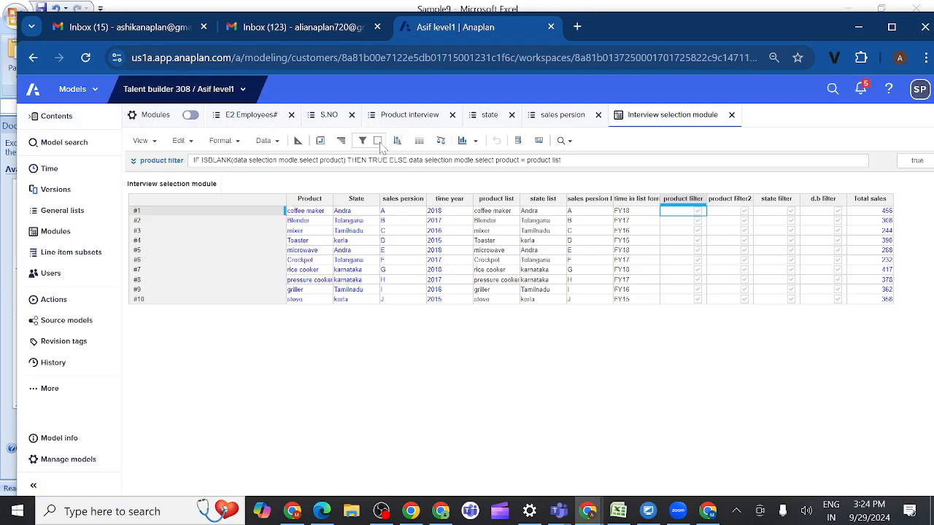
left_click(605, 252)
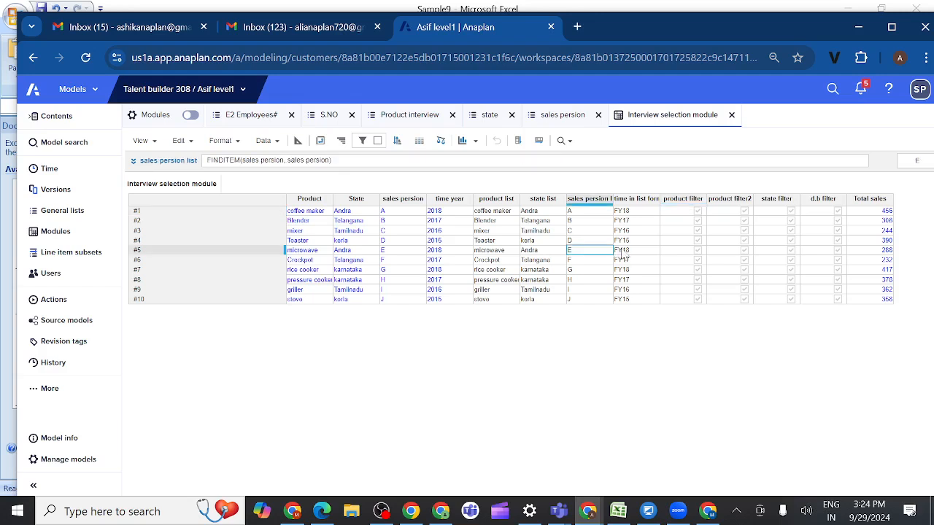
left_click(624, 252)
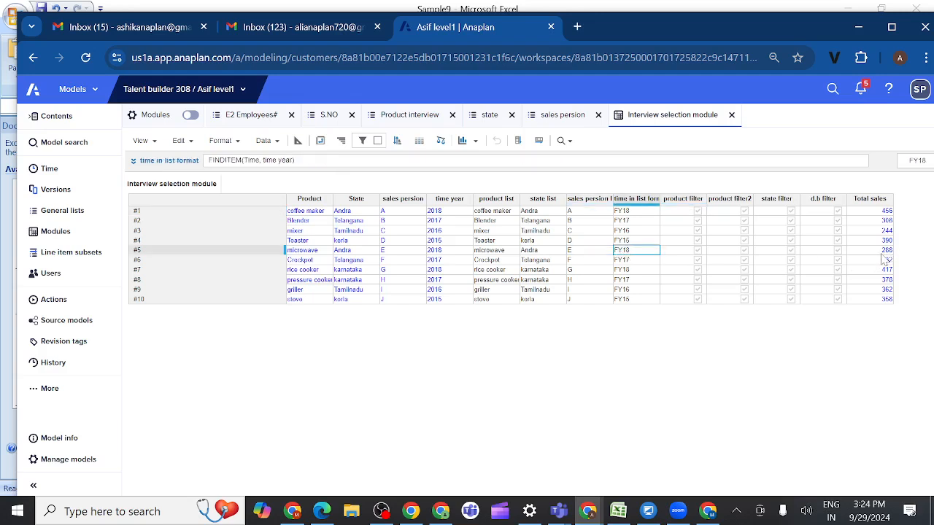
left_click(626, 199)
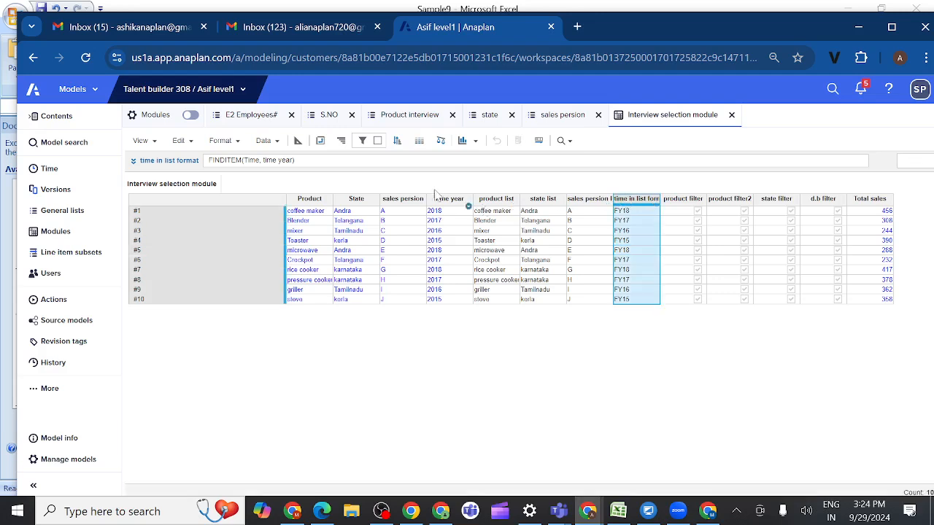
left_click(362, 142)
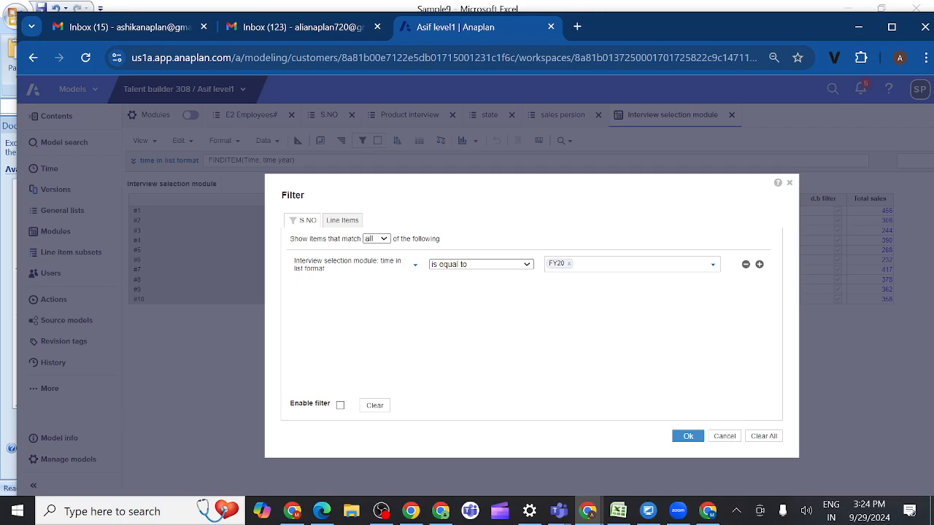
left_click(569, 264)
left_click(712, 271)
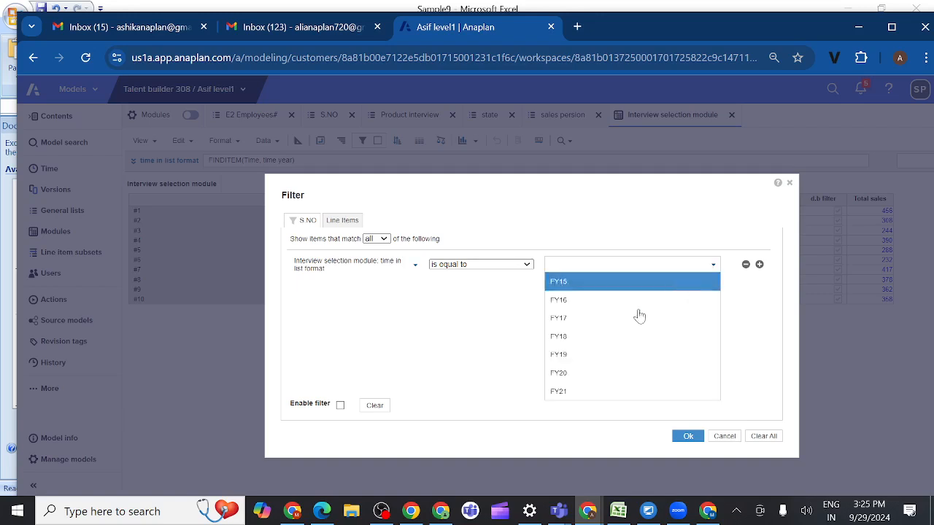
left_click(573, 340)
left_click(508, 350)
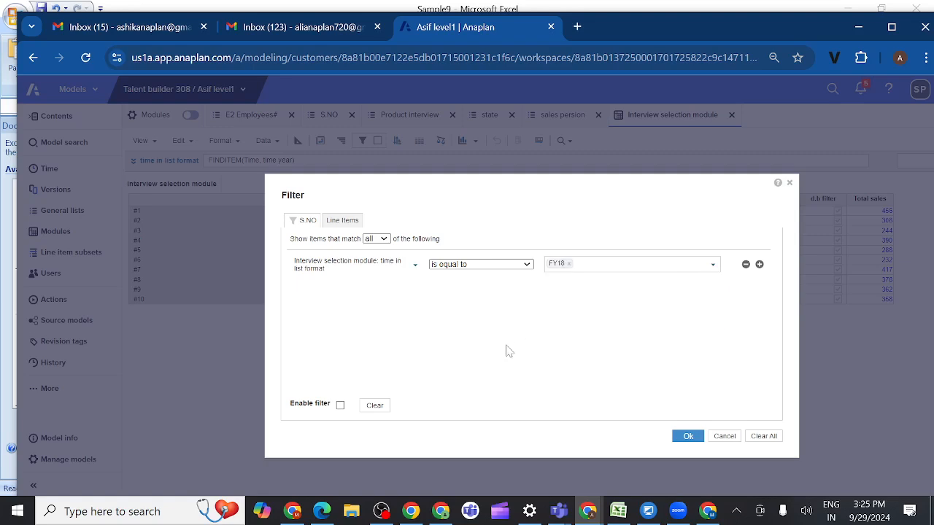
left_click(687, 438)
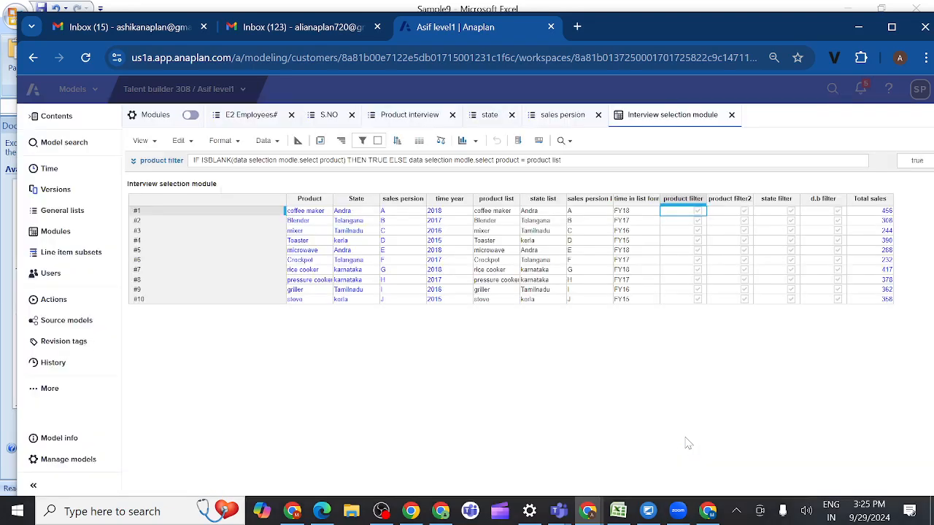
Step: Enable the FY18 filter on time in list format to view the matching rows, then turn it off again
left_click(629, 200)
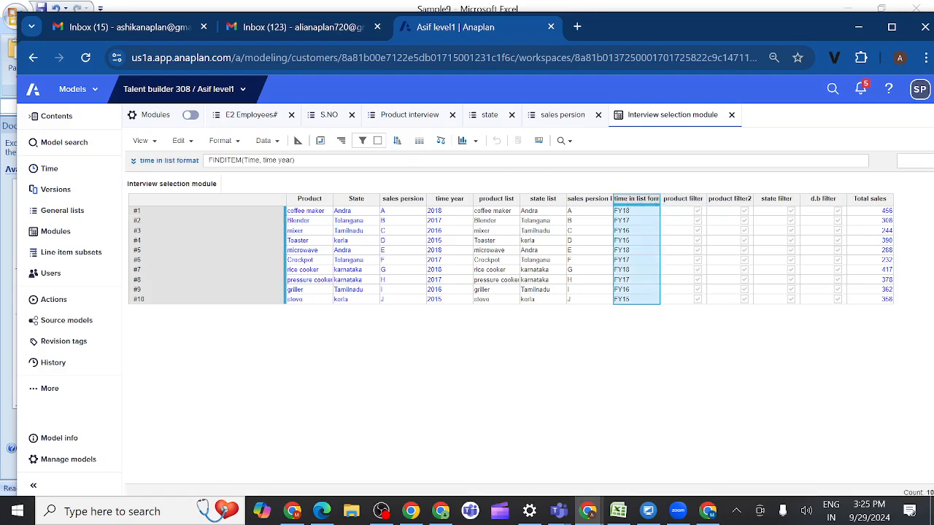
left_click(362, 140)
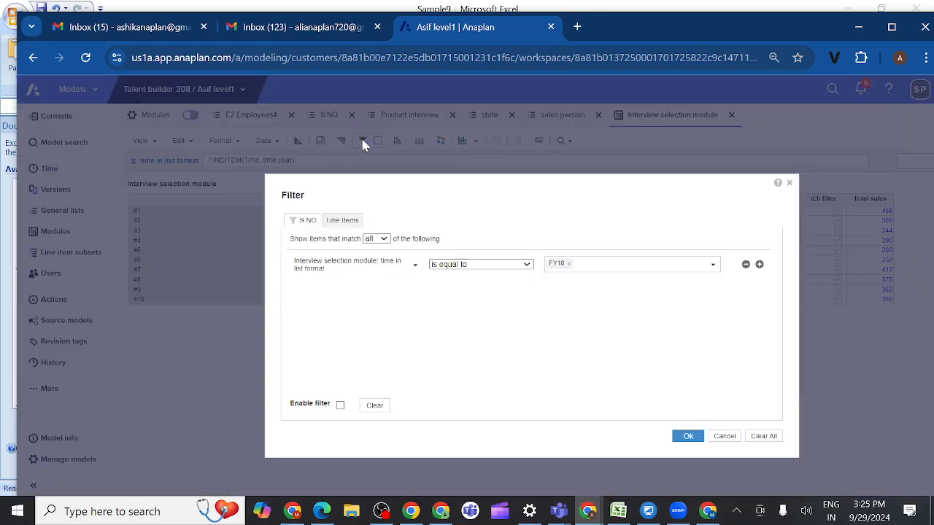
left_click(689, 440)
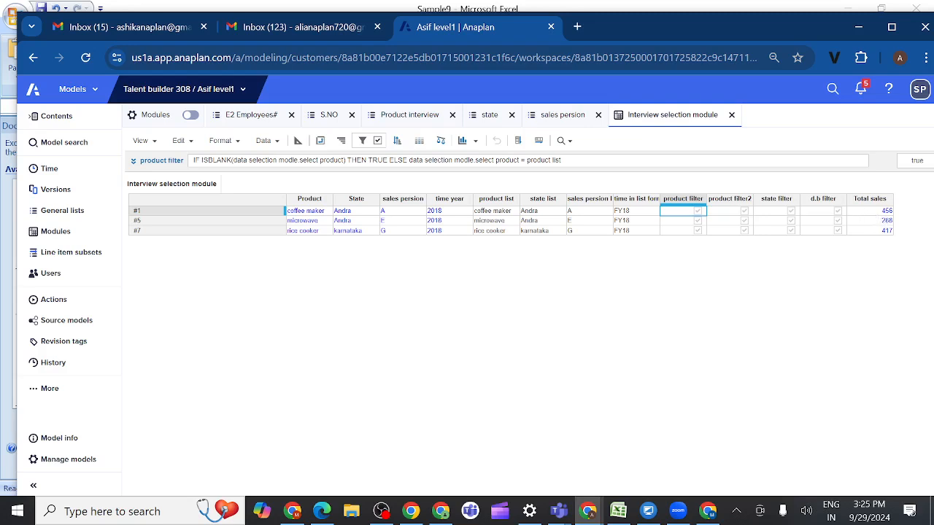
left_click(378, 141)
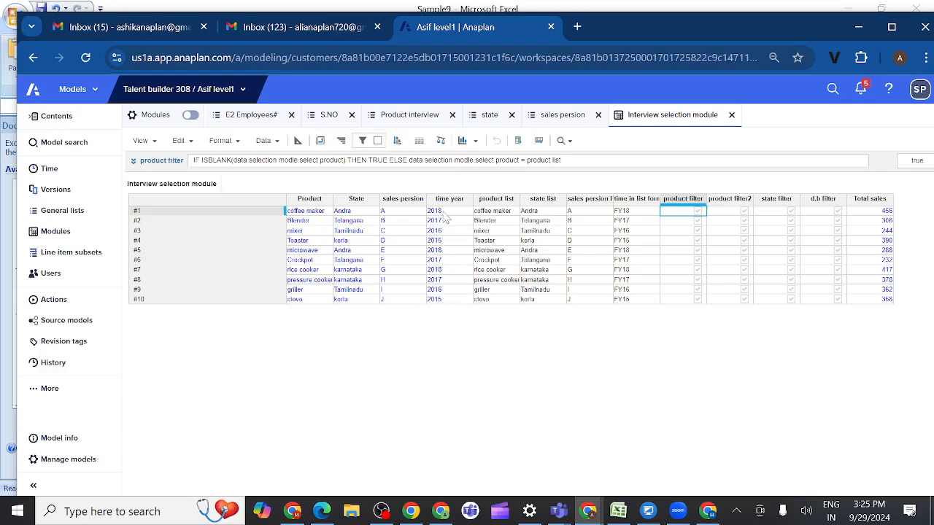
Step: Compare the time year and time in list format line items, then examine the model calendar in the Time settings
left_click(445, 200)
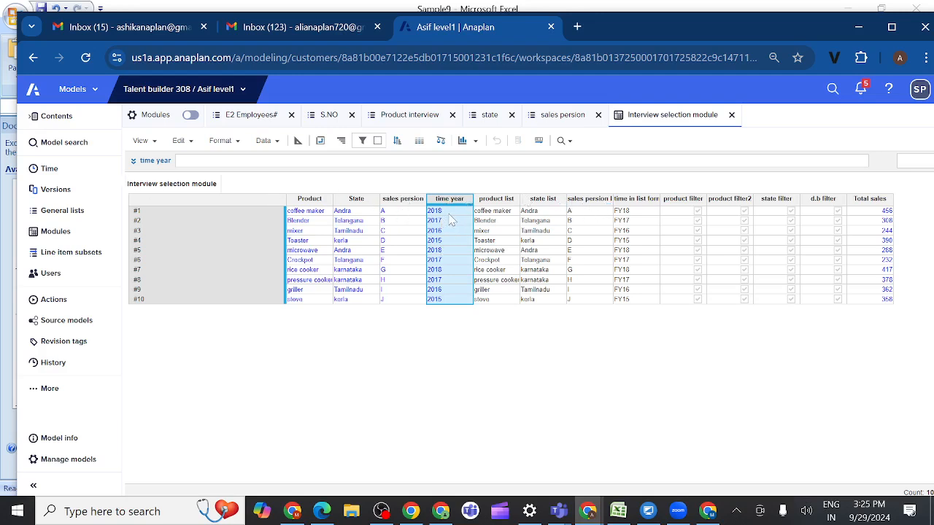
left_click(627, 204)
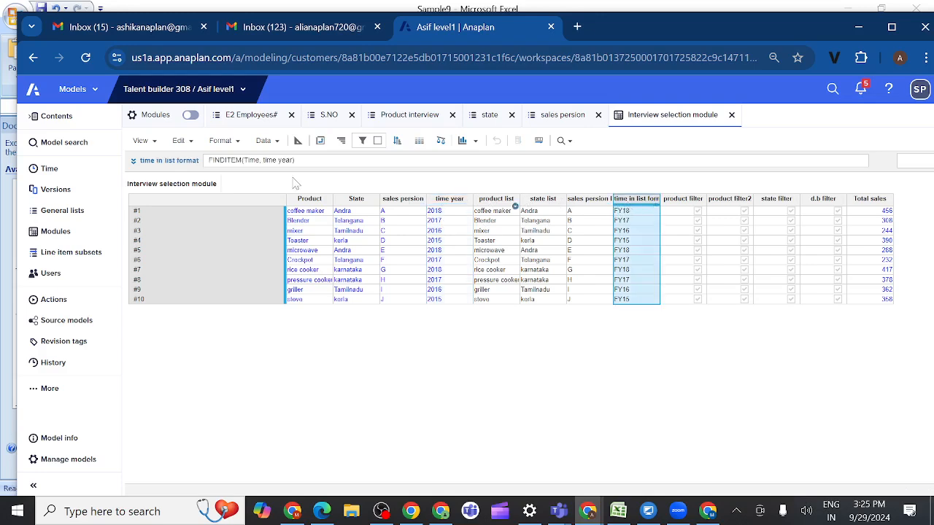
left_click(86, 176)
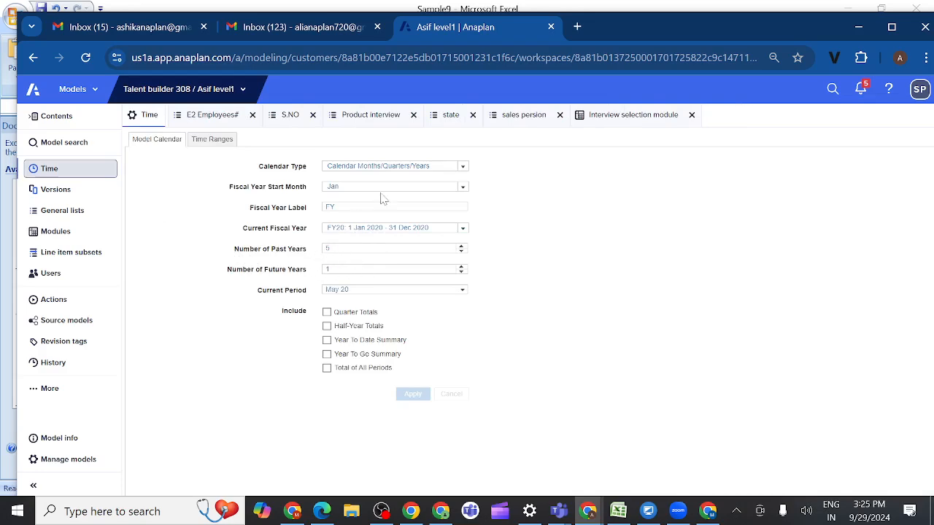
Step: Return to the Interview selection module, then open the model's Versions settings
left_click(612, 121)
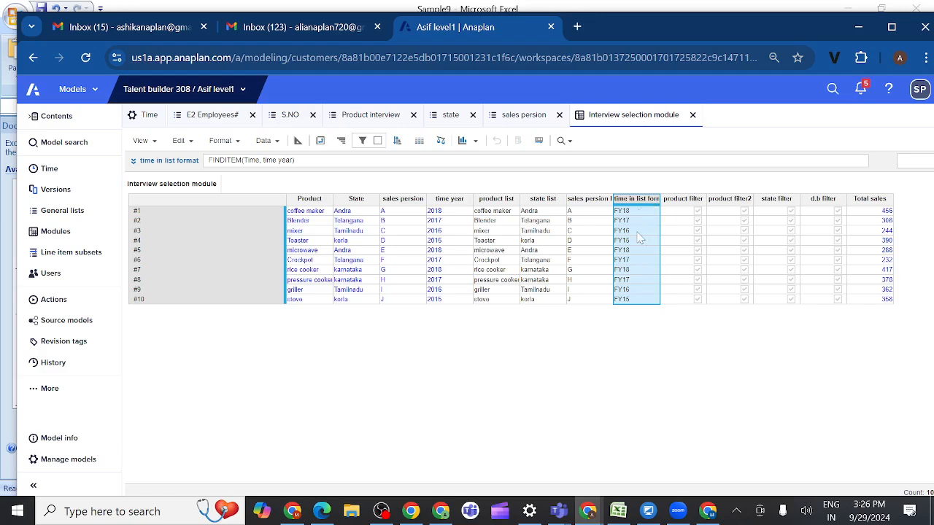
left_click(69, 193)
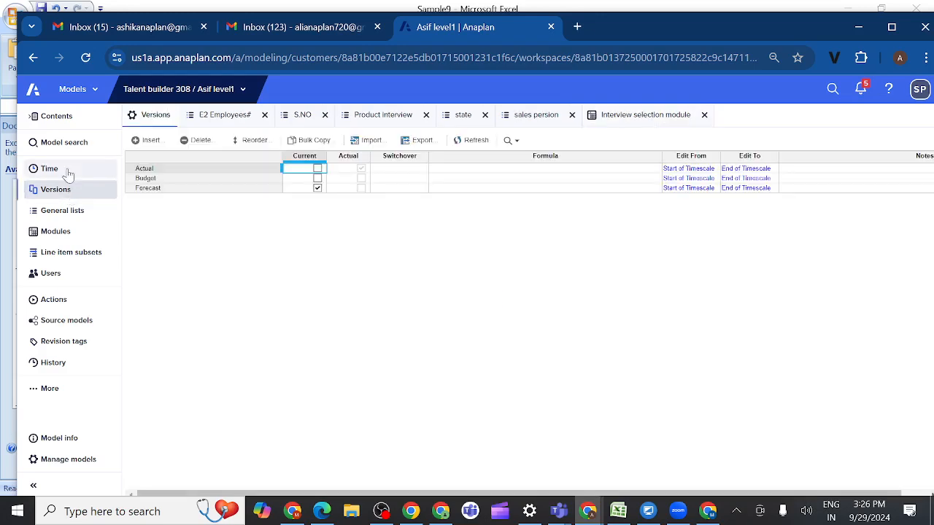
Step: Review the model calendar in the Time settings, then examine the product filter formula in the Interview selection module
left_click(68, 172)
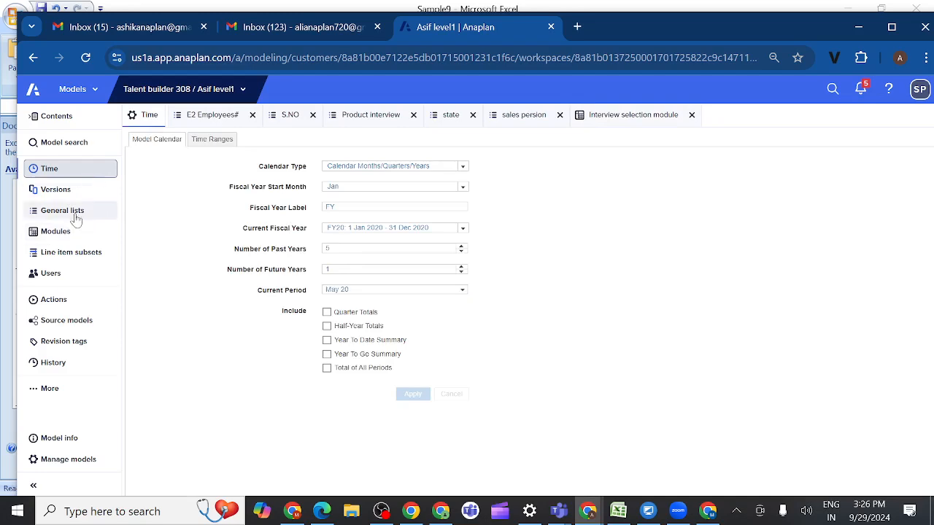
left_click(638, 118)
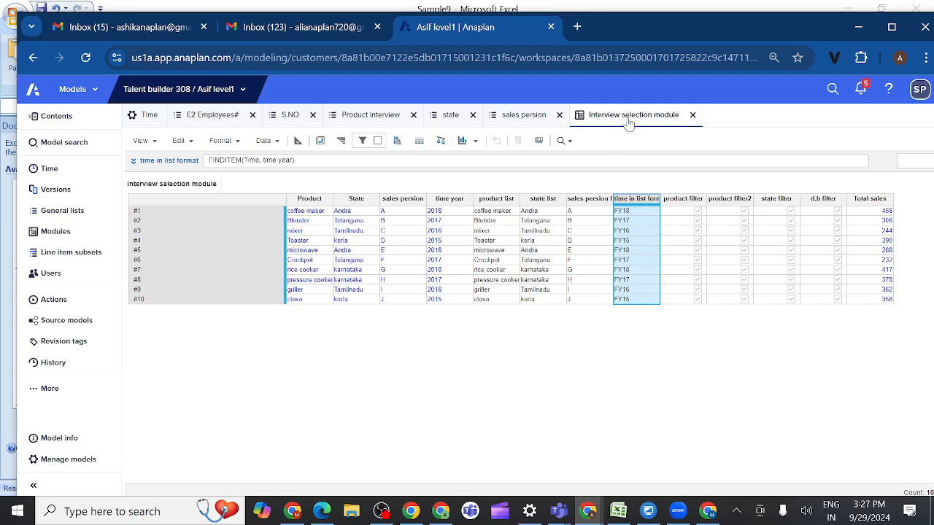
left_click(677, 203)
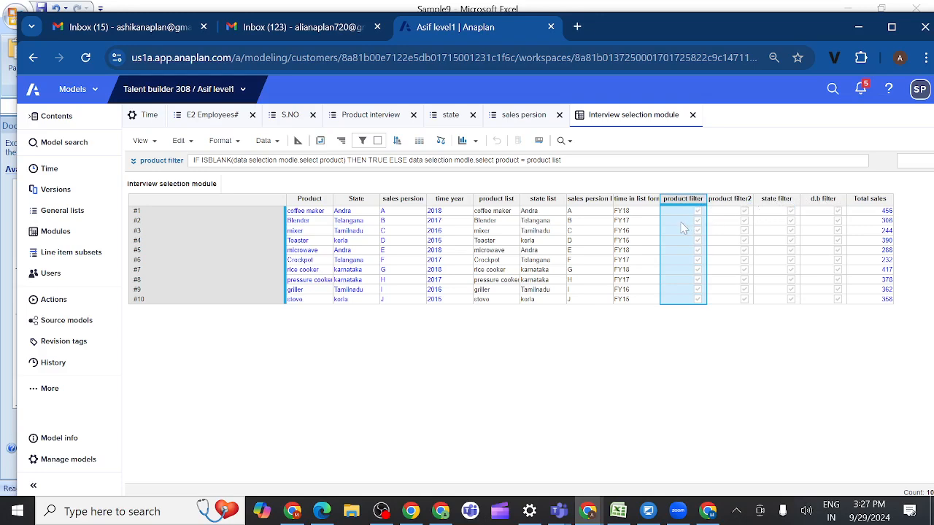
Step: Show the Interview selection module in split view and open the data selection modle module beside it
right_click(626, 120)
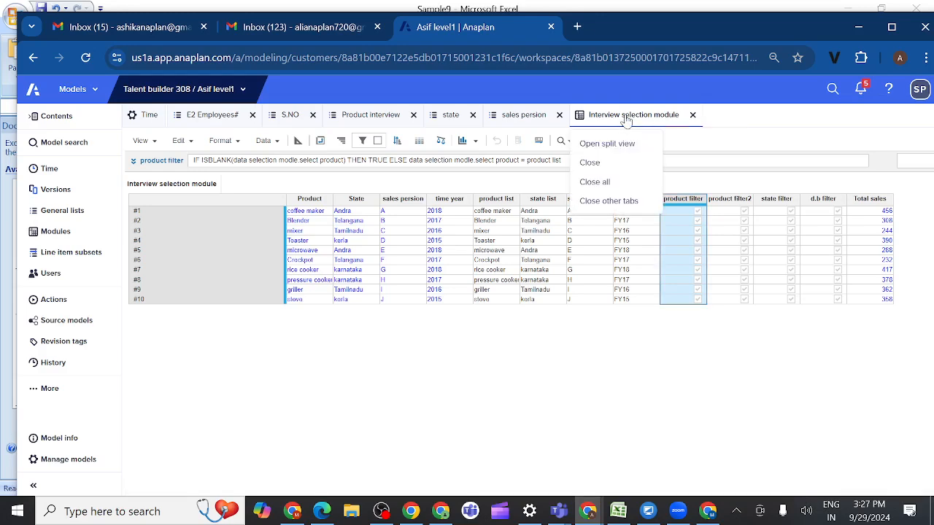
left_click(603, 145)
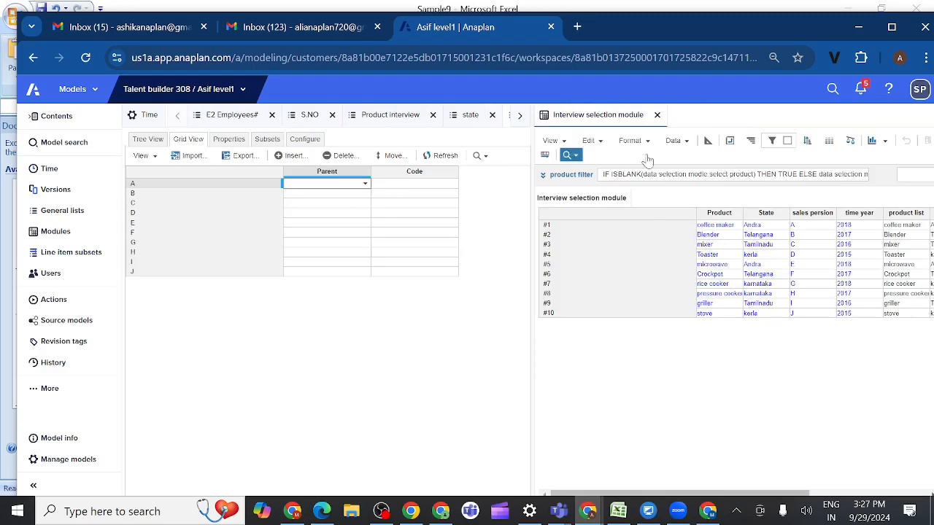
left_click(61, 239)
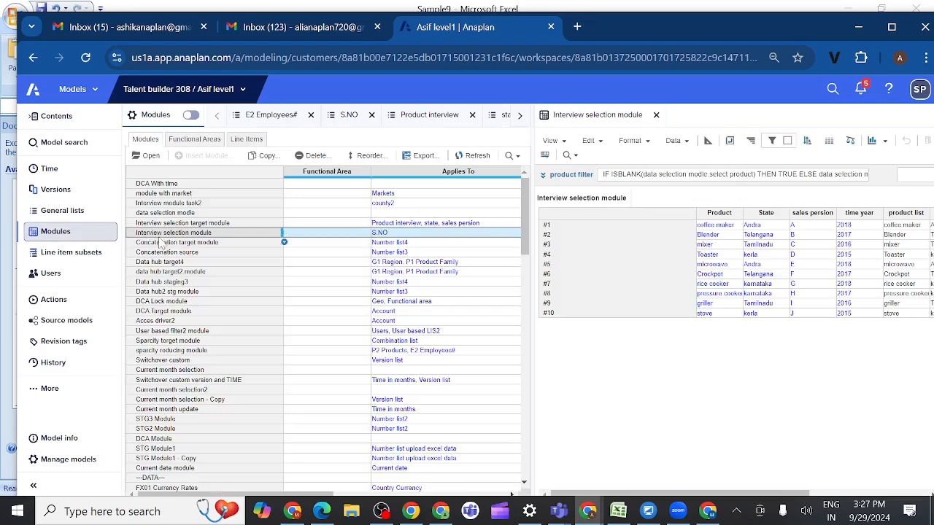
left_click(151, 157)
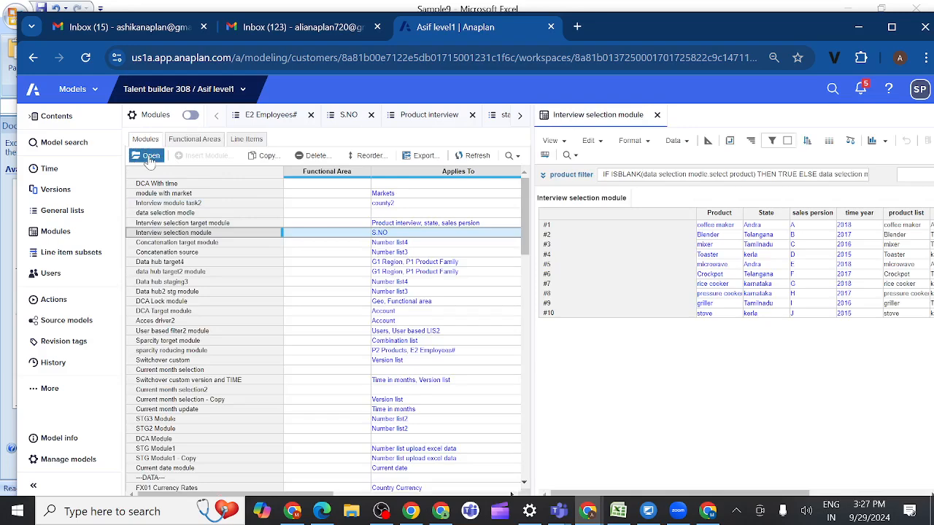
left_click(156, 213)
left_click(150, 156)
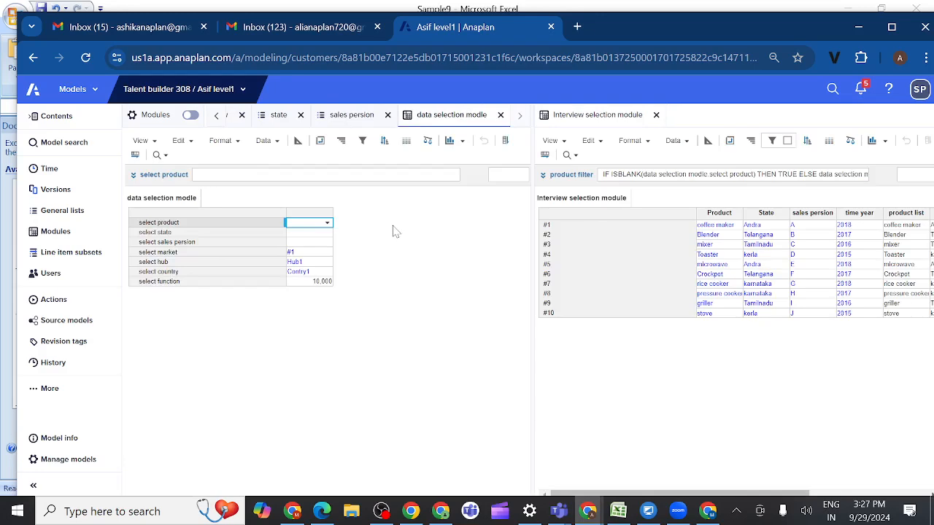
Step: Compare the select state line item in data selection modle with the state filter formula in the Interview selection module
left_click(325, 233)
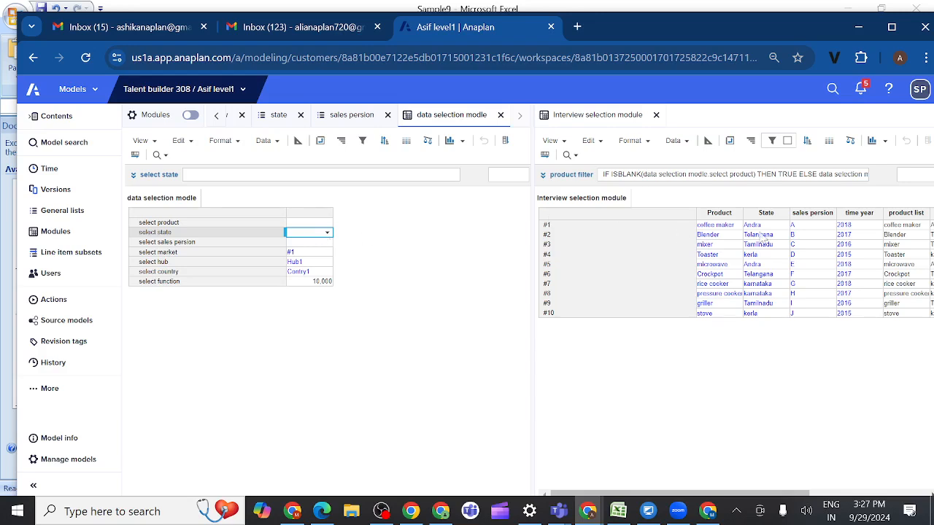
scroll(853, 278, "right", 5)
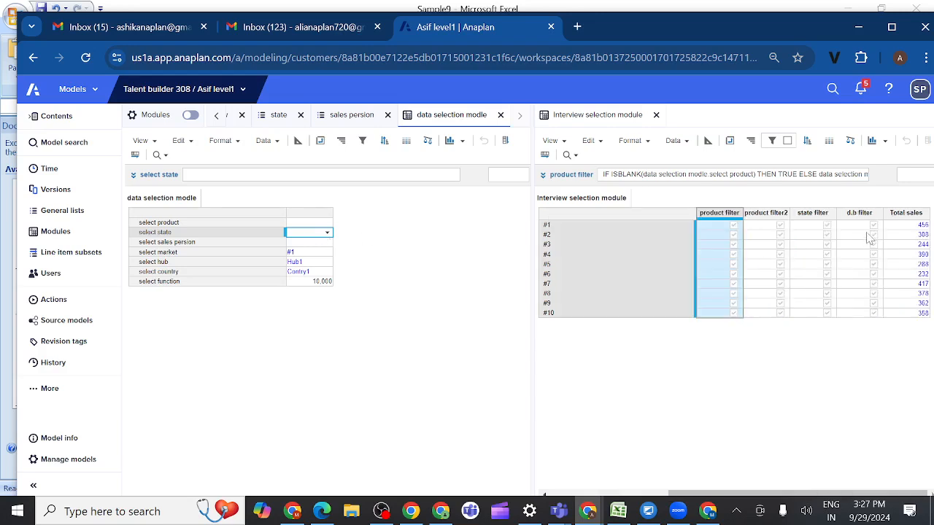
left_click(810, 213)
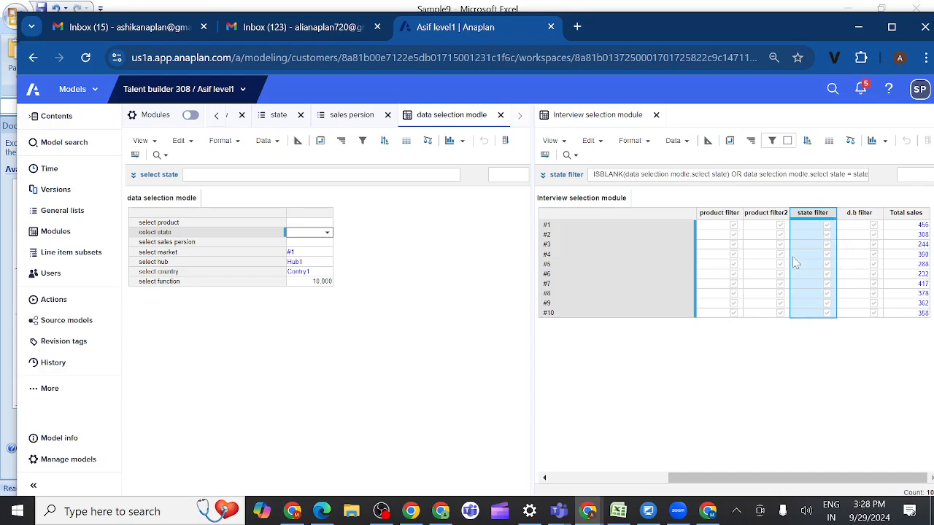
Step: Examine the line item formats of data selection modle in blueprint view, then return to the grid view
left_click(323, 224)
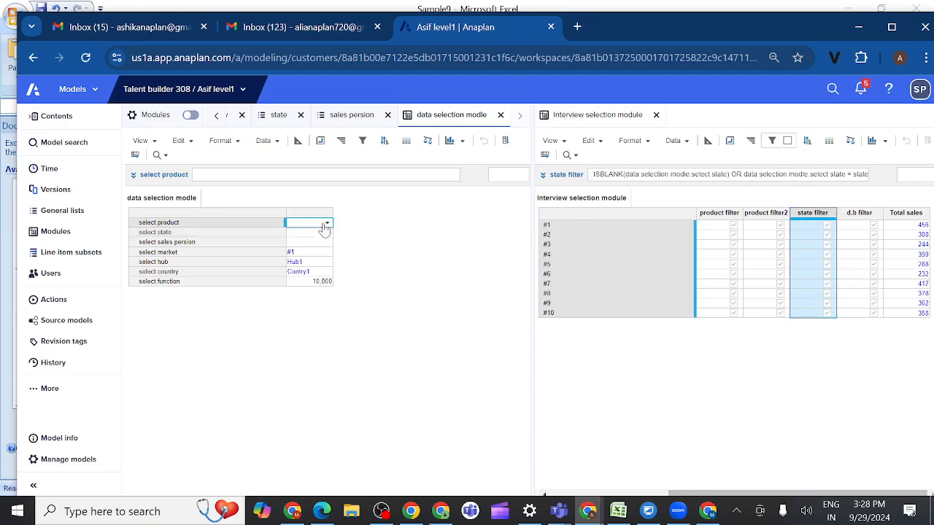
left_click(320, 150)
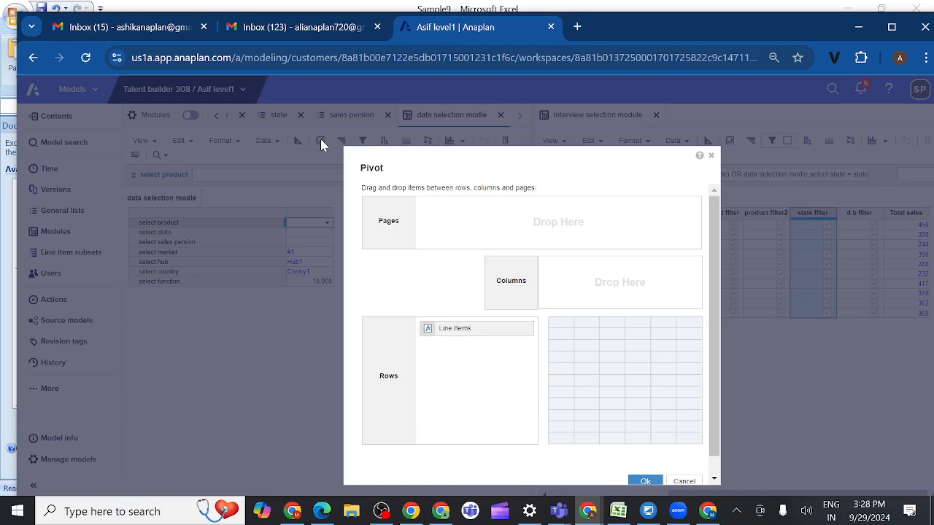
left_click(713, 156)
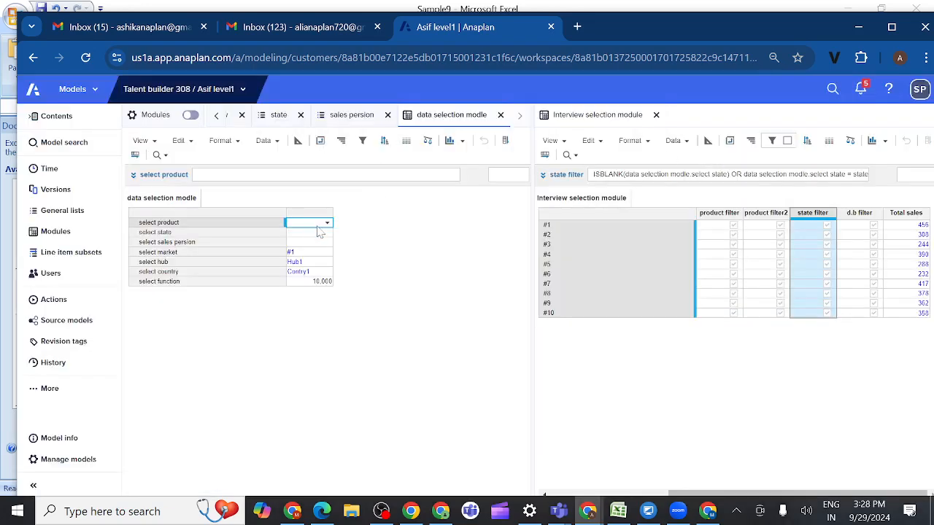
left_click(298, 142)
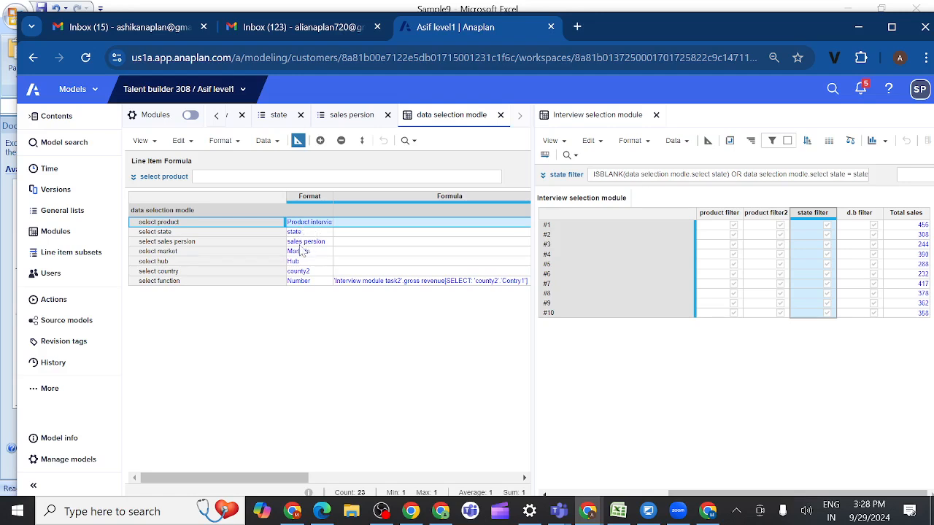
left_click(298, 142)
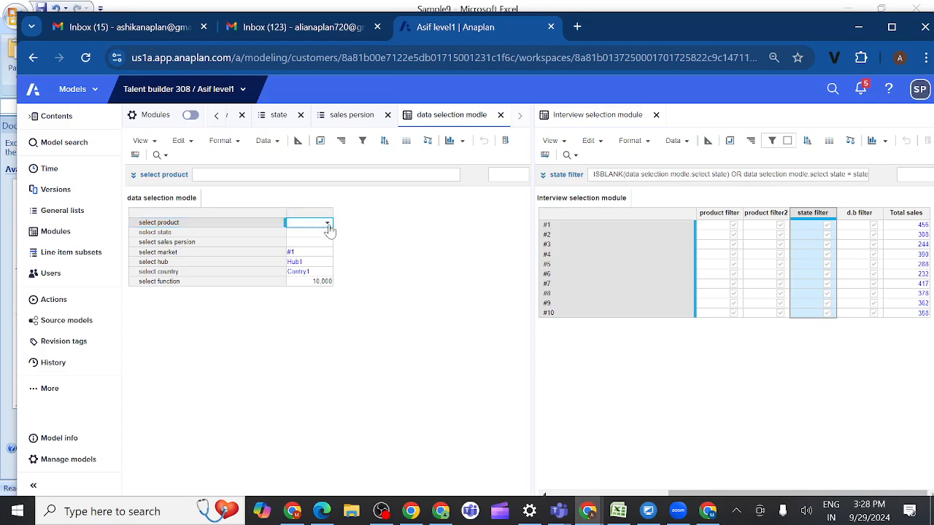
Step: Set select state to Andra in data selection modle, leaving the product and sales persion selections blank
left_click(327, 223)
left_click(408, 234)
left_click(326, 243)
left_click(326, 233)
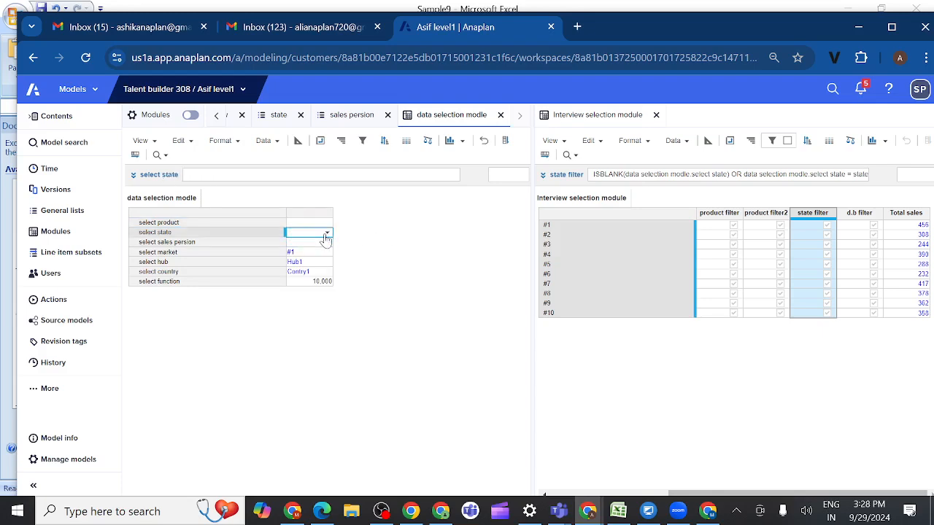
left_click(327, 234)
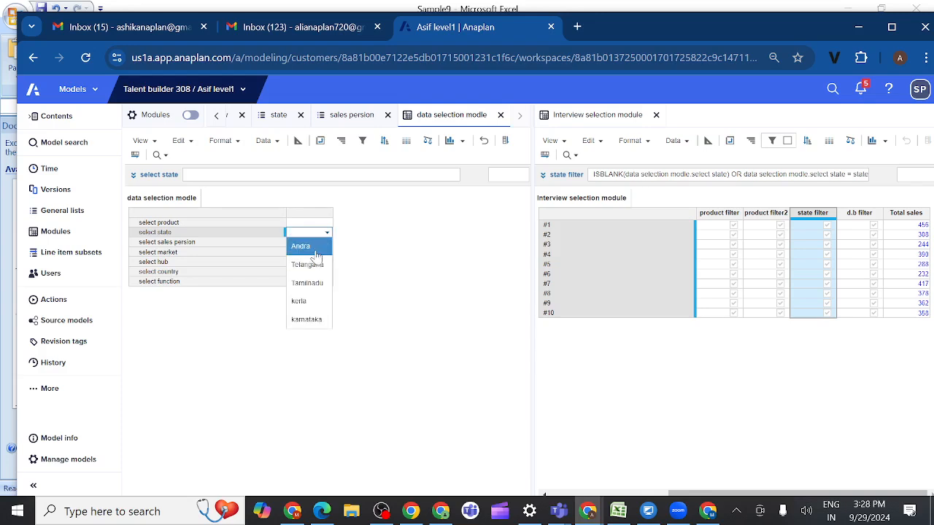
left_click(314, 249)
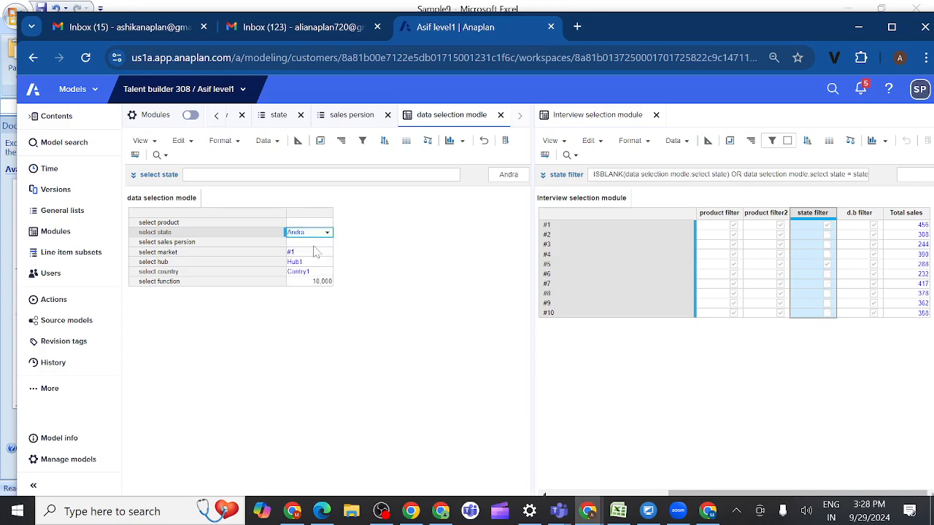
Step: Refresh the Interview selection module and select its state filter line item
left_click(602, 143)
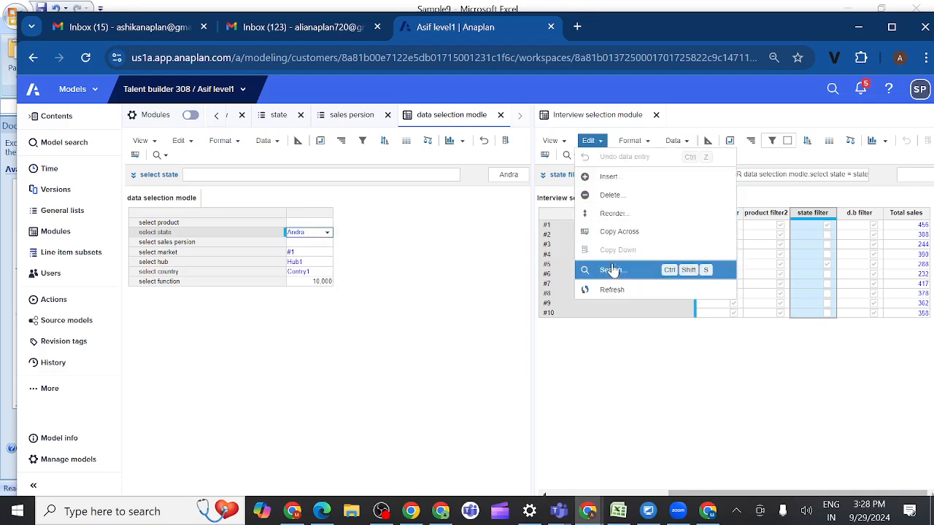
left_click(611, 290)
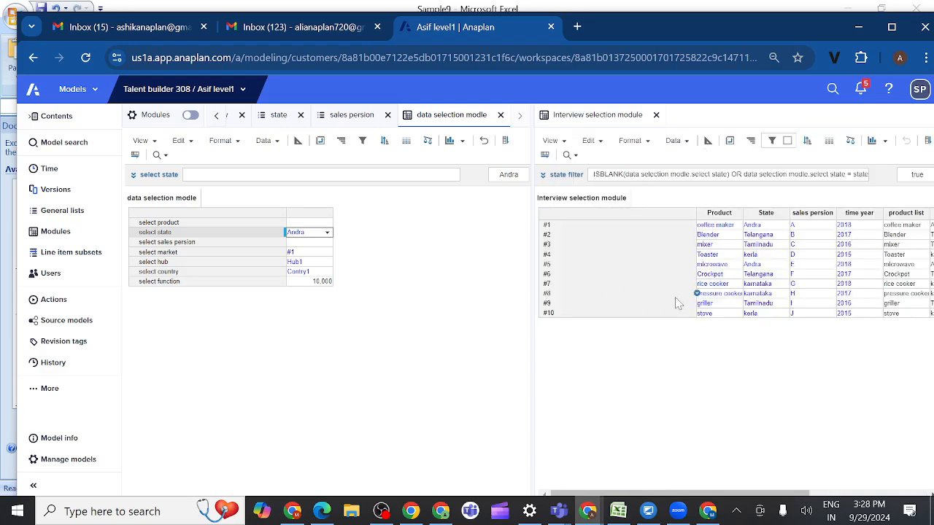
scroll(674, 297, "right", 5)
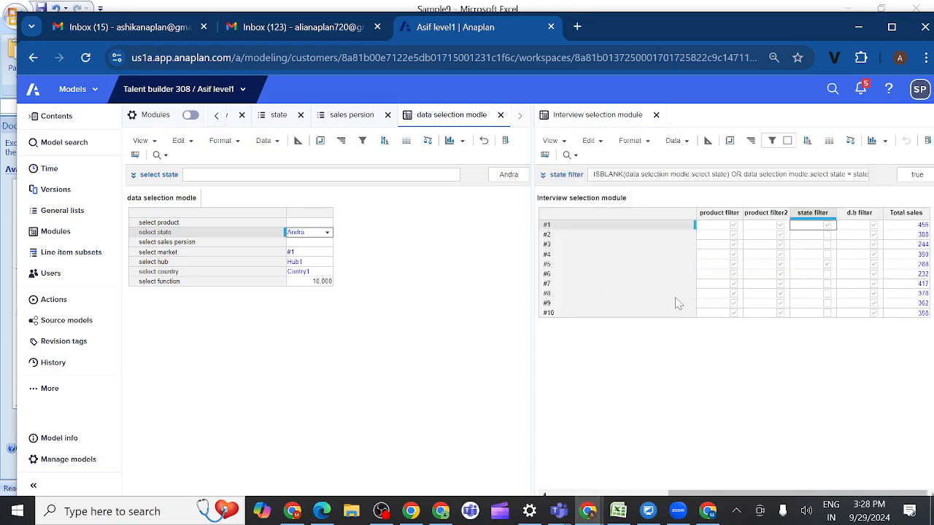
left_click(810, 214)
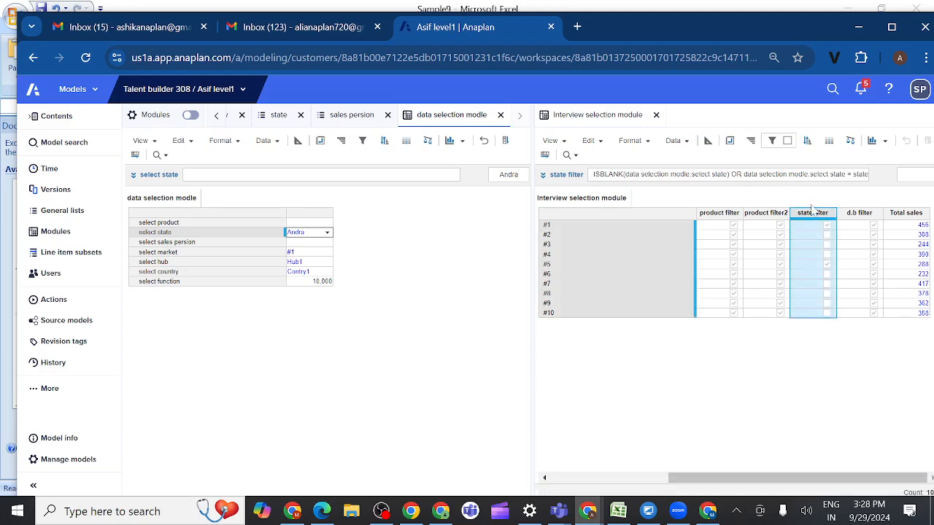
Step: Clear all existing filter rules in the Interview selection module and apply a single rule keeping rows where state filter is equal to true
left_click(771, 141)
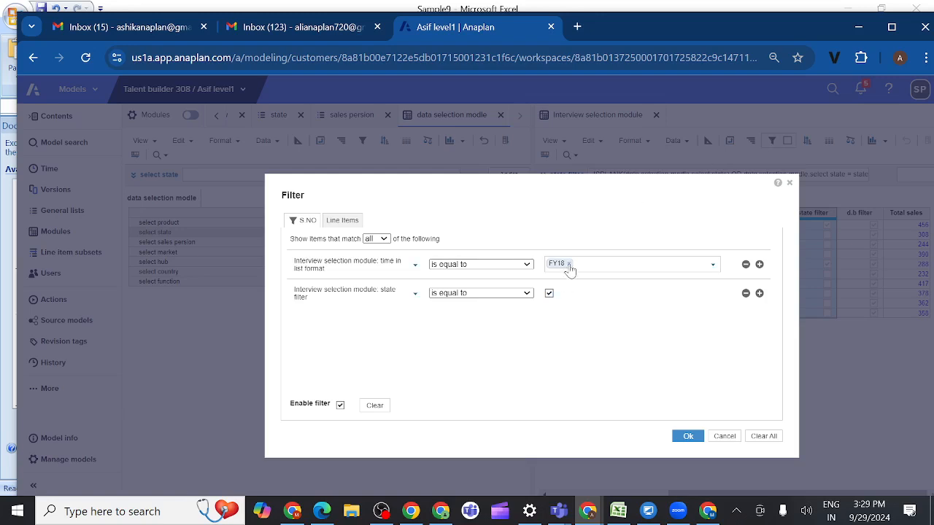
left_click(763, 437)
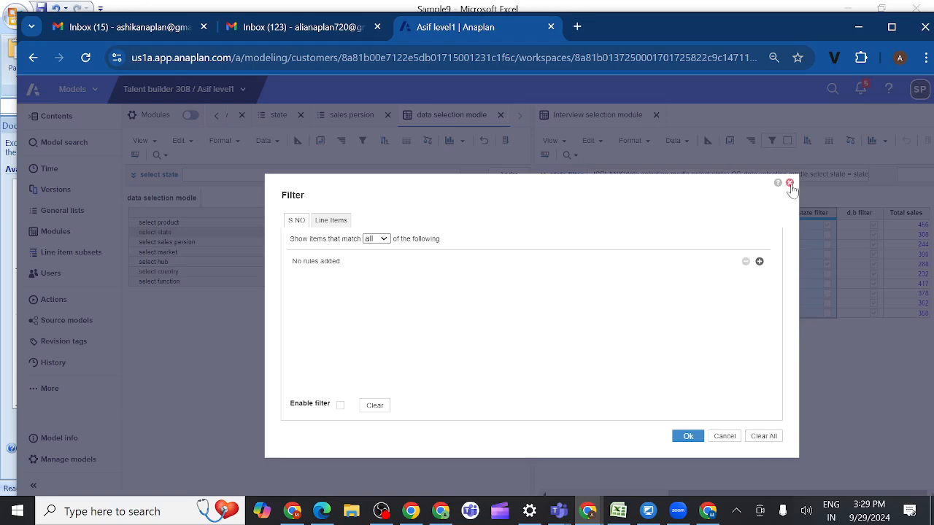
left_click(760, 263)
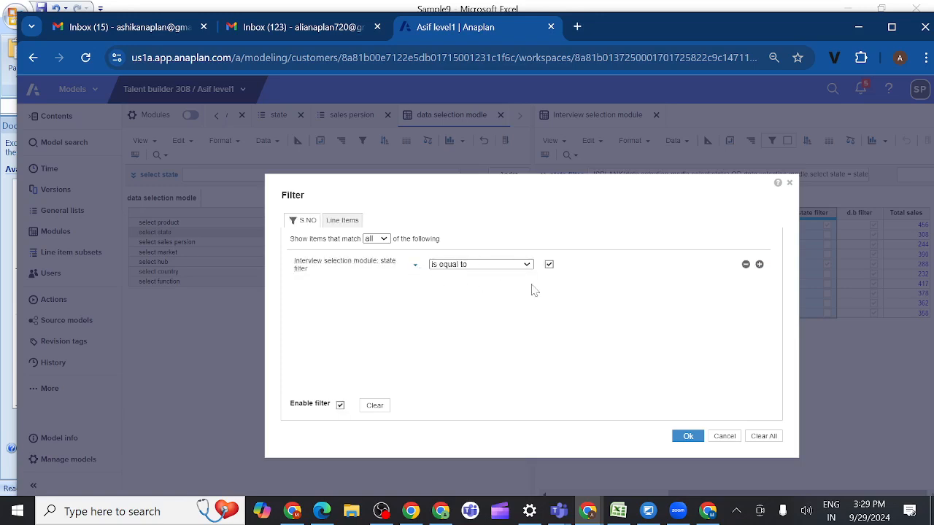
left_click(687, 437)
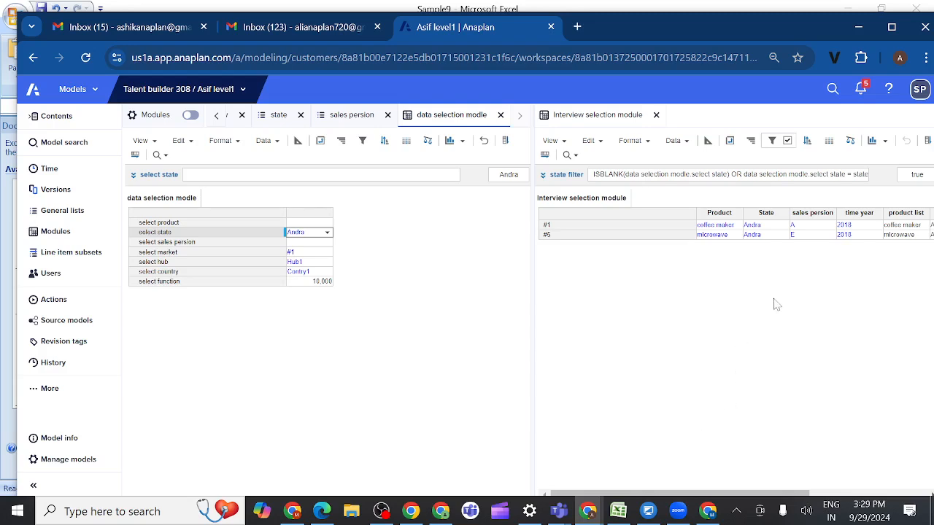
Step: Review the product, state, state filter and total sales columns of the filtered Interview selection module rows
left_click(564, 141)
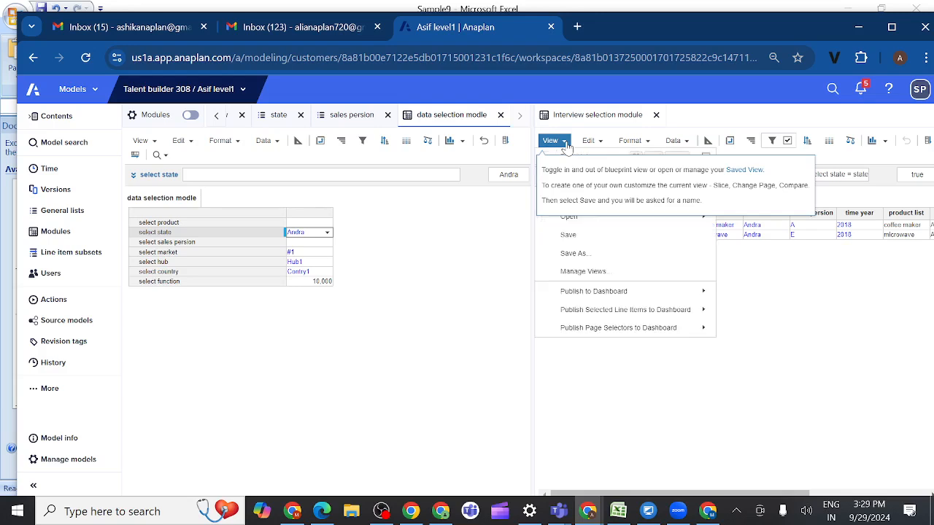
left_click(680, 239)
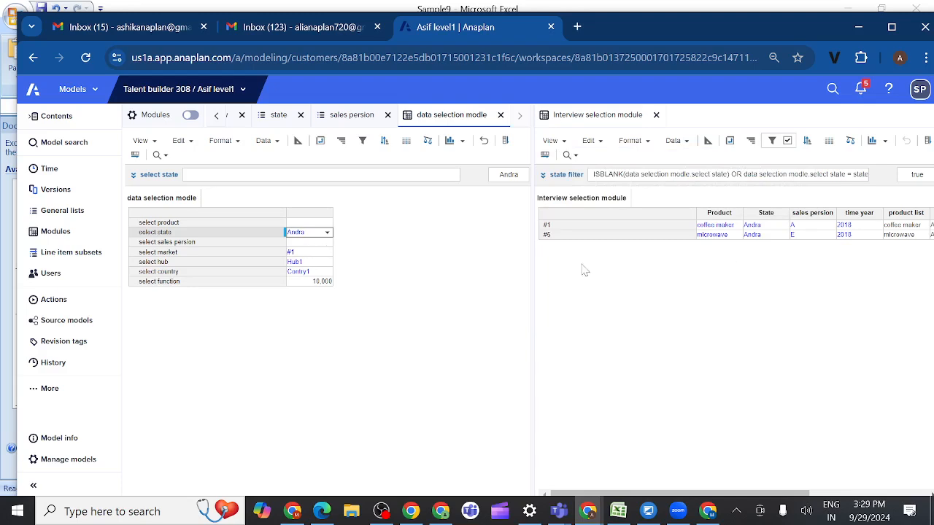
scroll(816, 248, "right", 5)
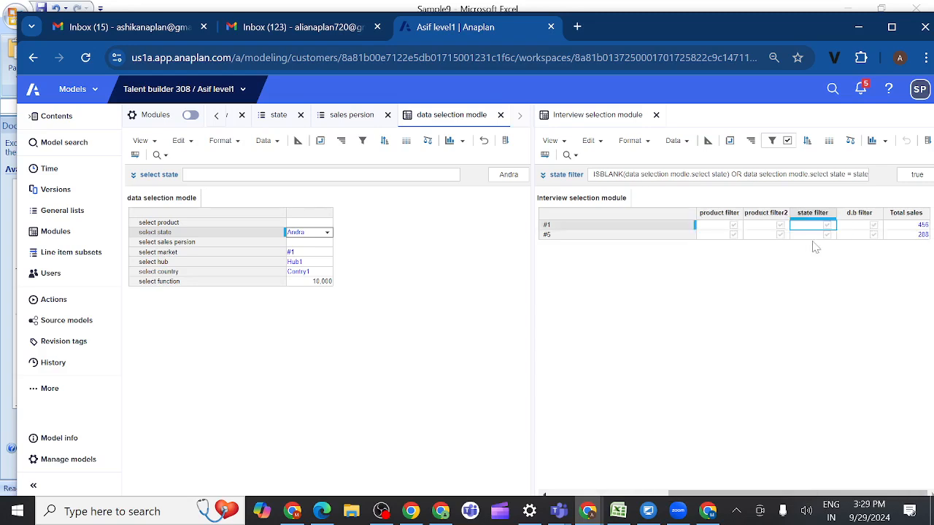
scroll(816, 248, "left", 5)
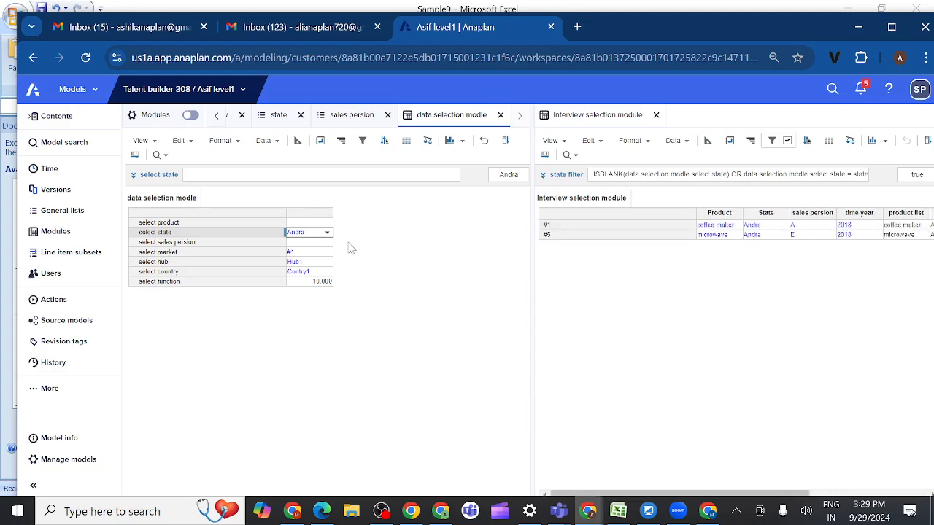
Step: Set select state to Telangana in data selection modle and refresh the Interview selection module to update its filtered rows
left_click(328, 234)
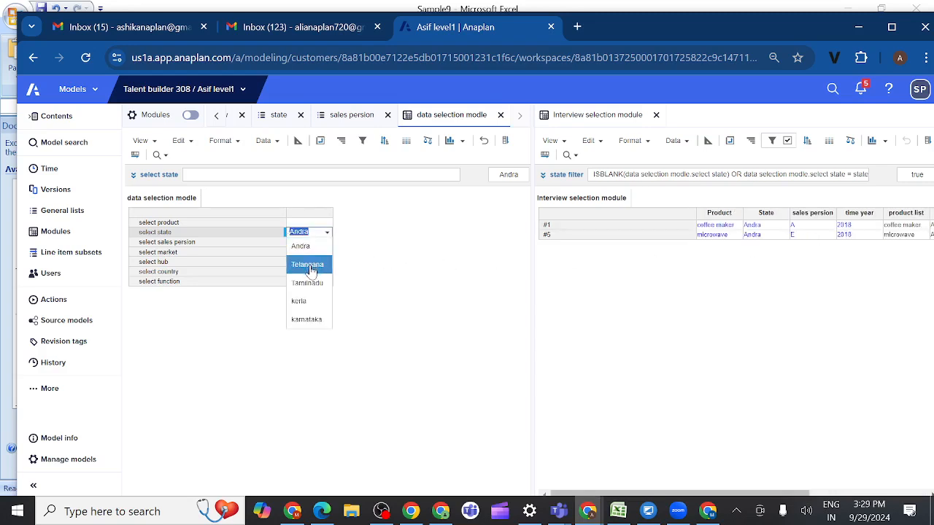
left_click(309, 264)
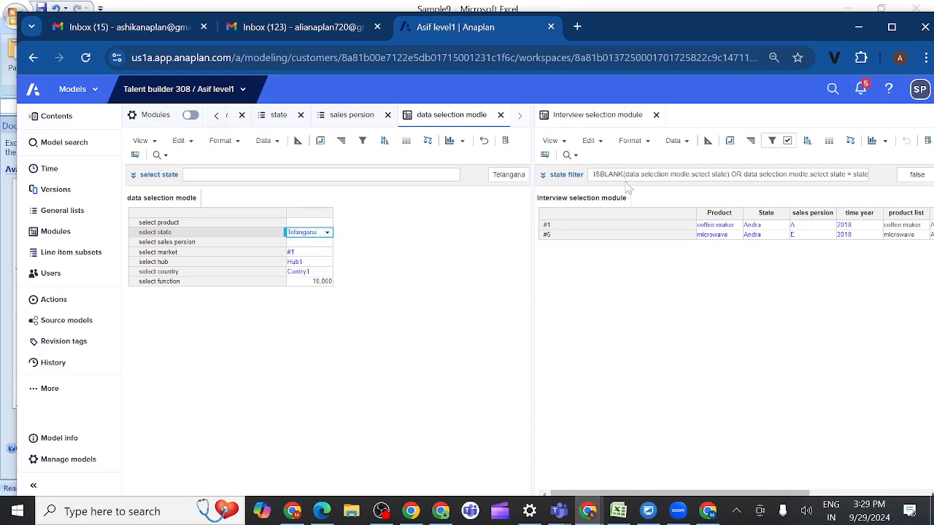
left_click(594, 142)
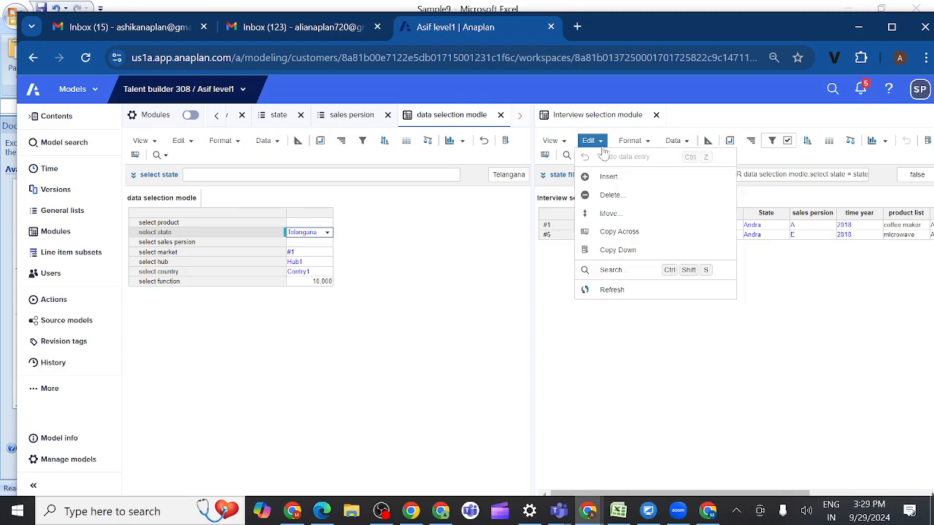
left_click(613, 291)
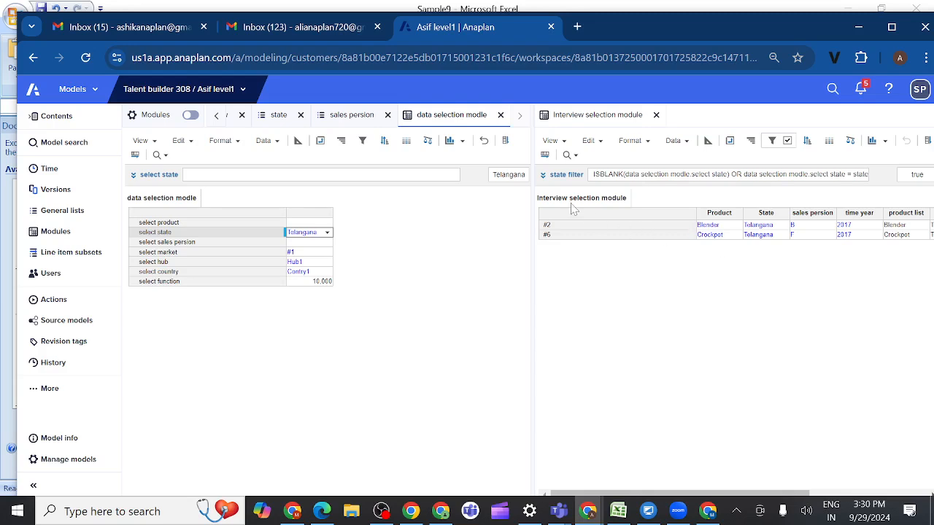
Step: Check the pivot layout of data selection modle and inspect the state filter column in the Interview selection module
left_click(321, 141)
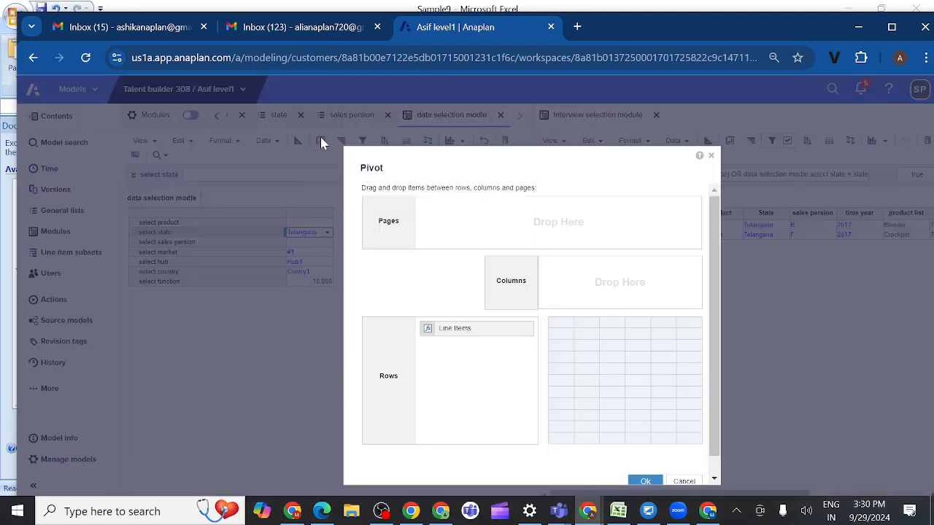
left_click(711, 156)
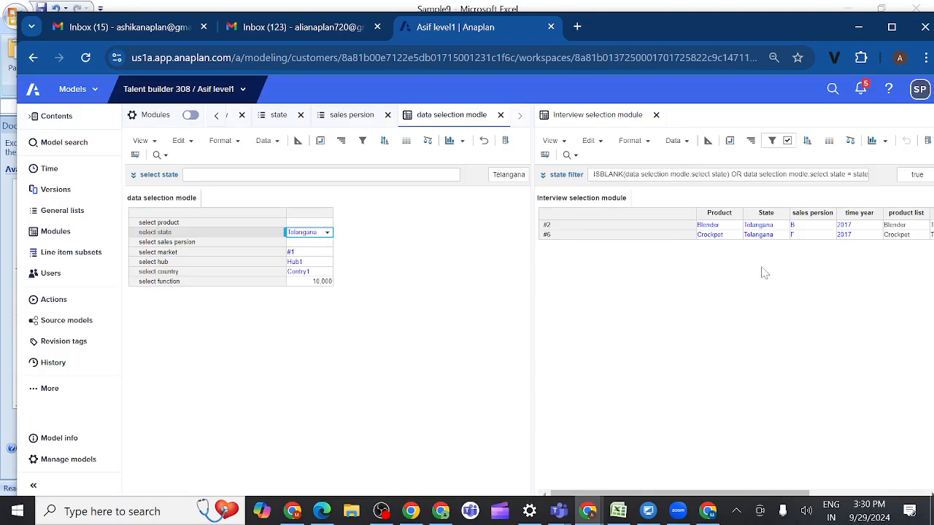
scroll(765, 273, "right", 5)
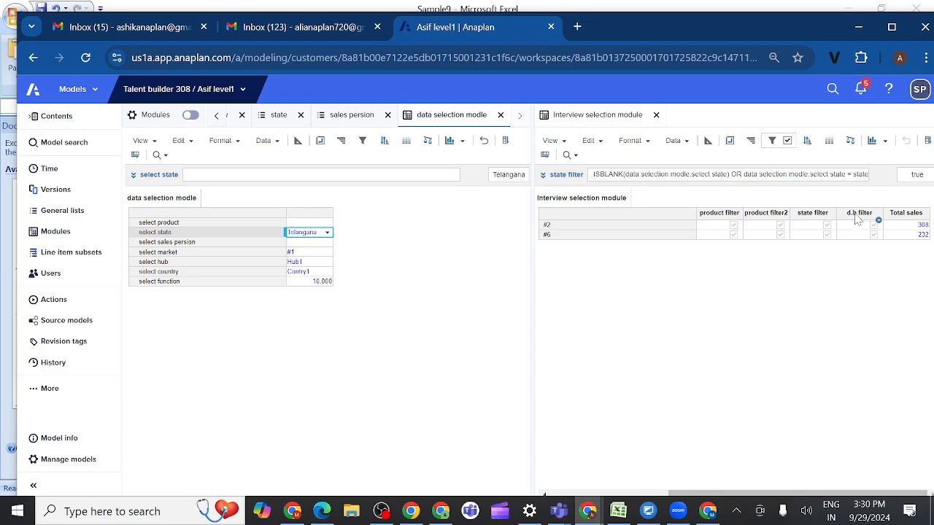
left_click(809, 214)
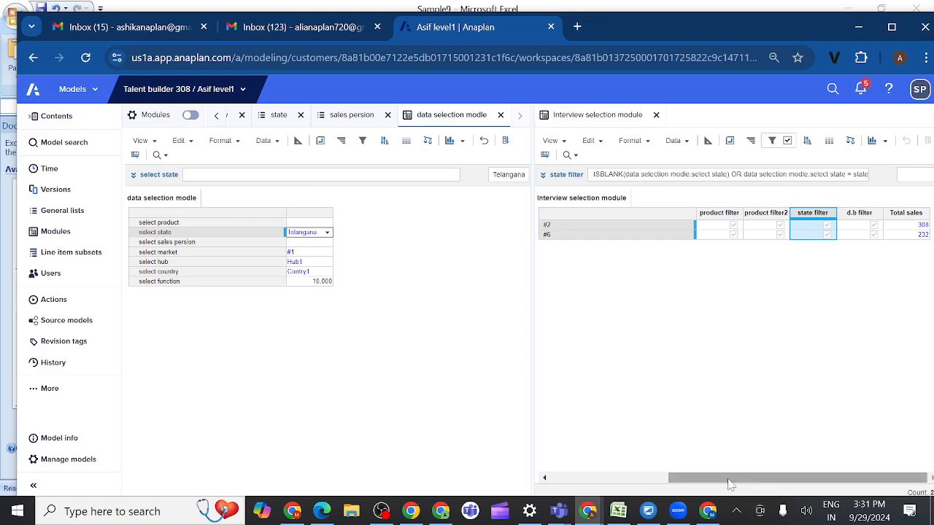
left_click_drag(730, 483, 598, 485)
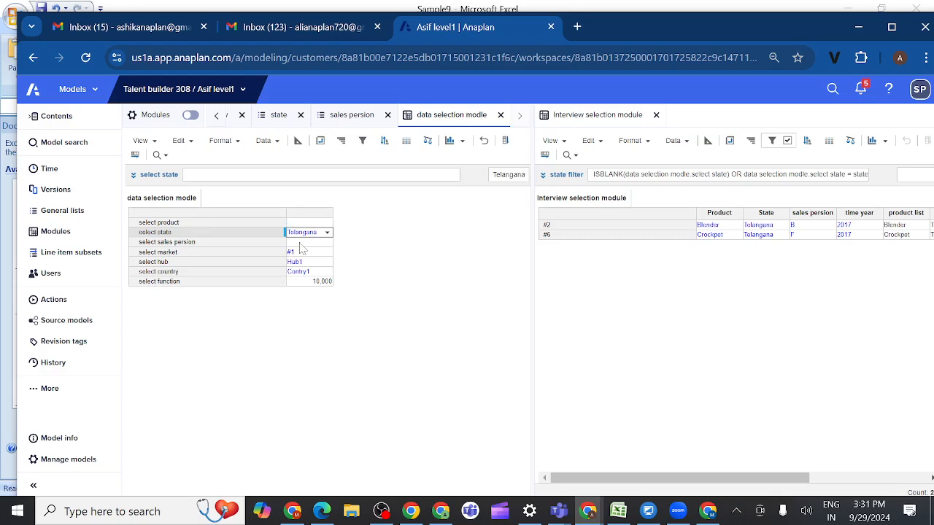
left_click(320, 141)
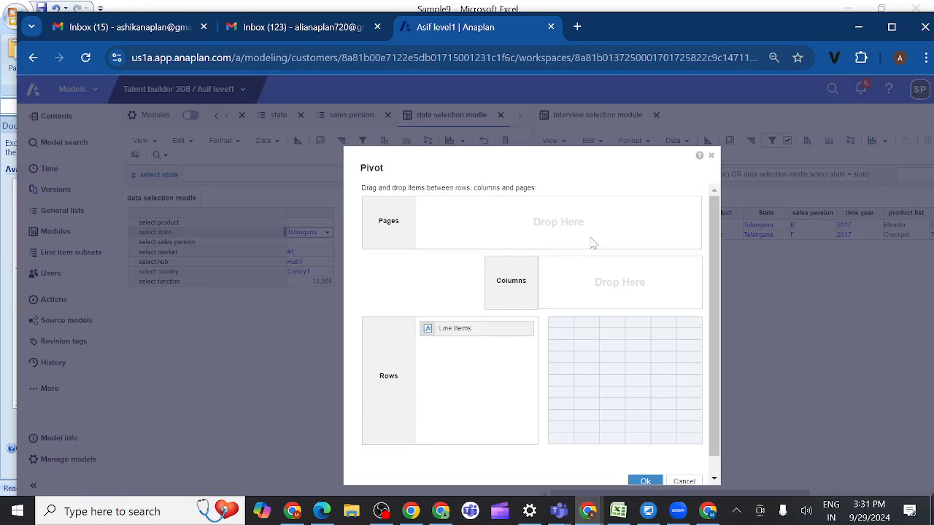
left_click(711, 157)
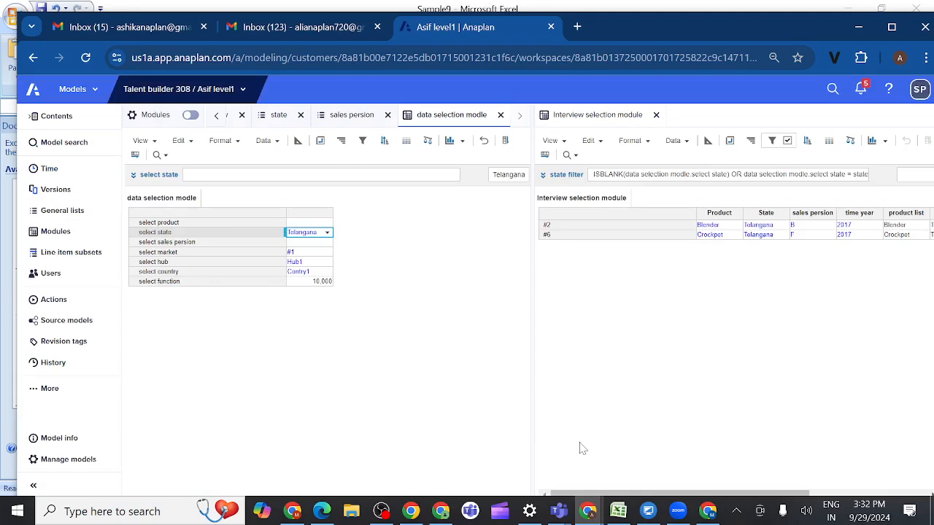
Step: Examine the state filter's full formula in the Interview selection module against the select state line item and the state list column
left_click(175, 226)
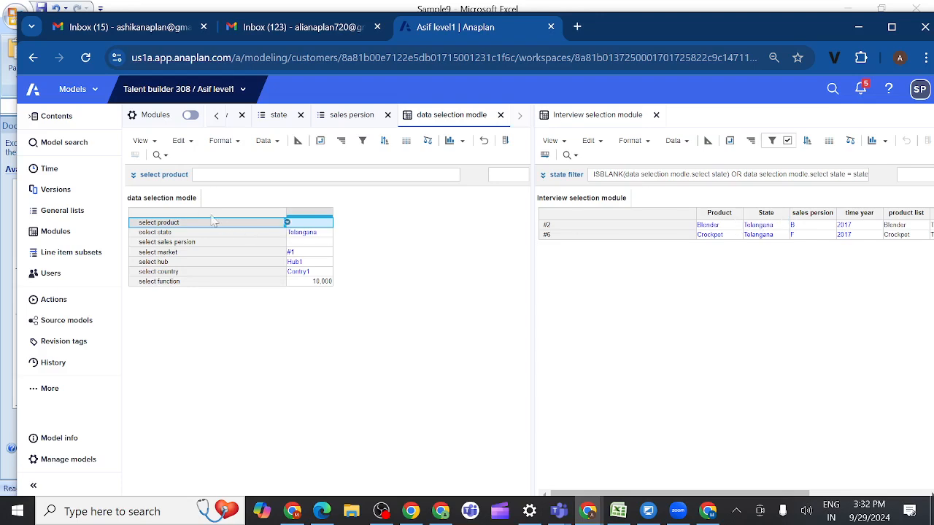
key("Down")
key("Down")
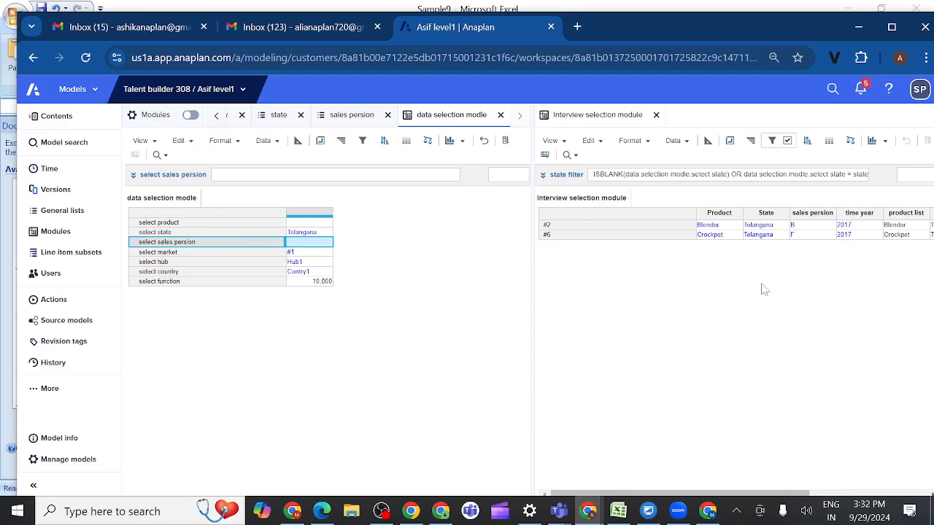
scroll(762, 289, "right", 2)
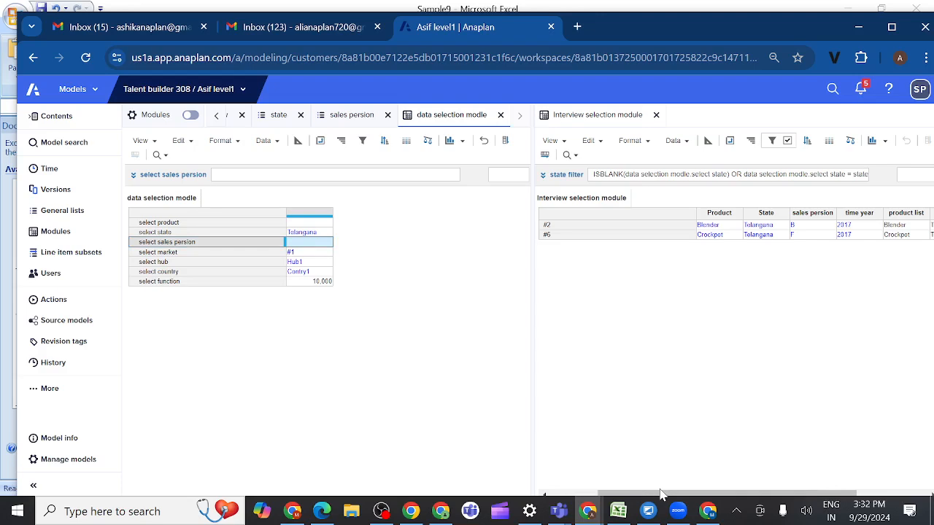
left_click_drag(656, 498, 719, 498)
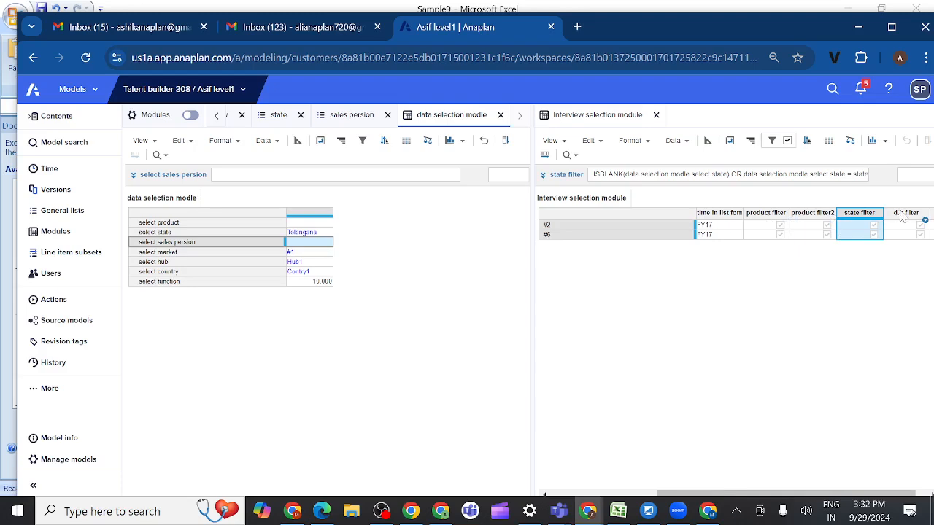
left_click(854, 216)
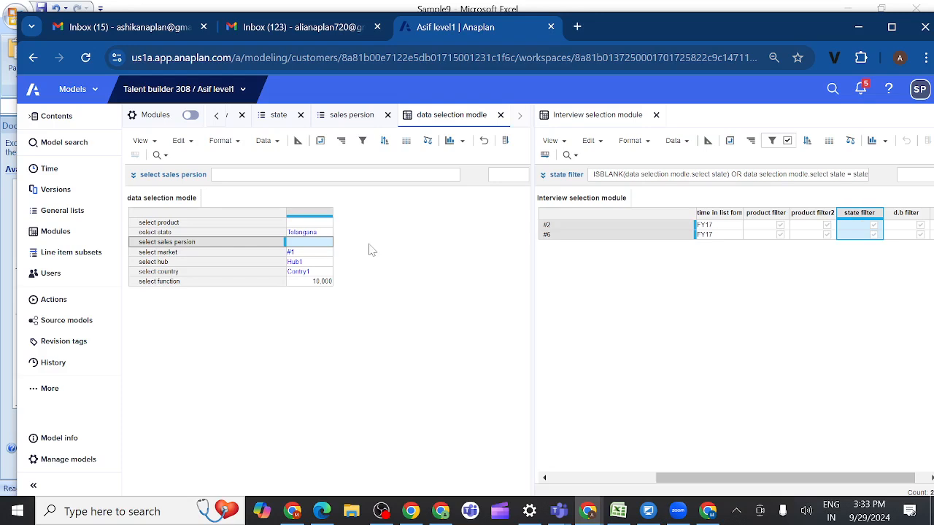
left_click(202, 233)
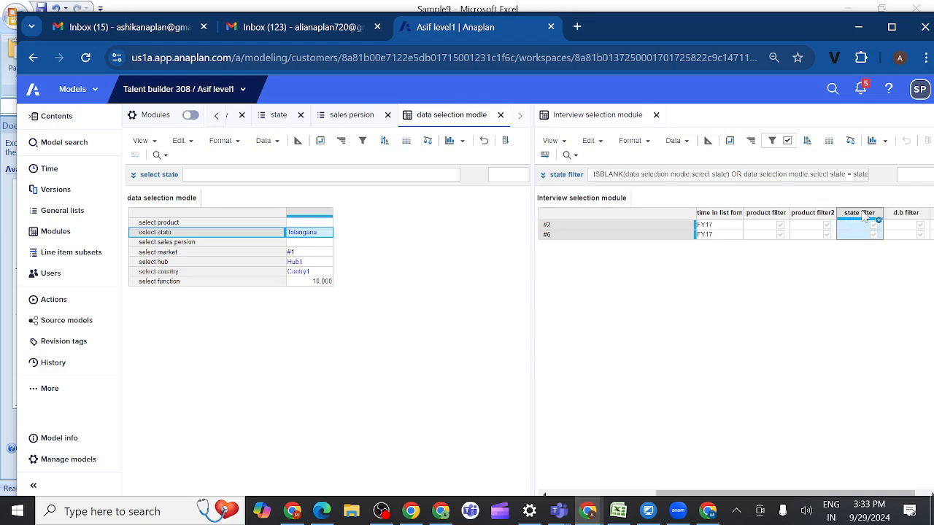
left_click(543, 177)
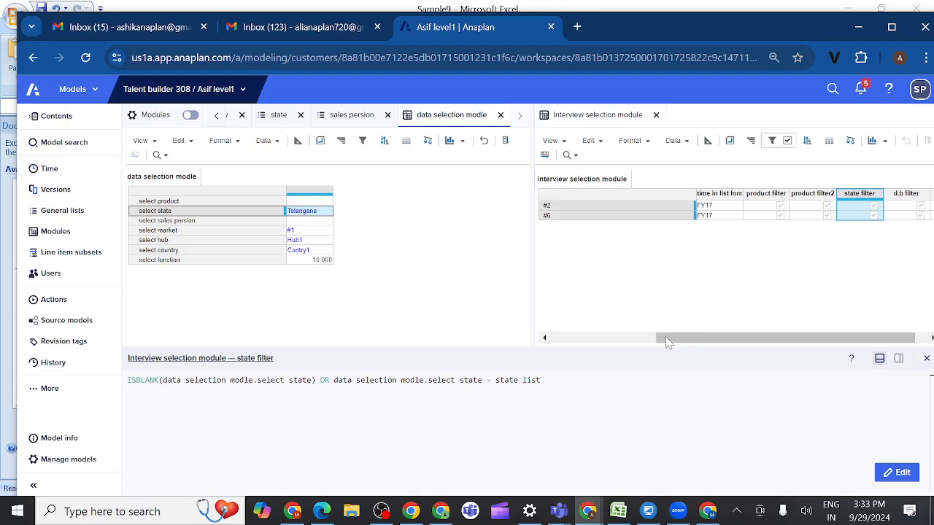
left_click_drag(679, 340, 630, 343)
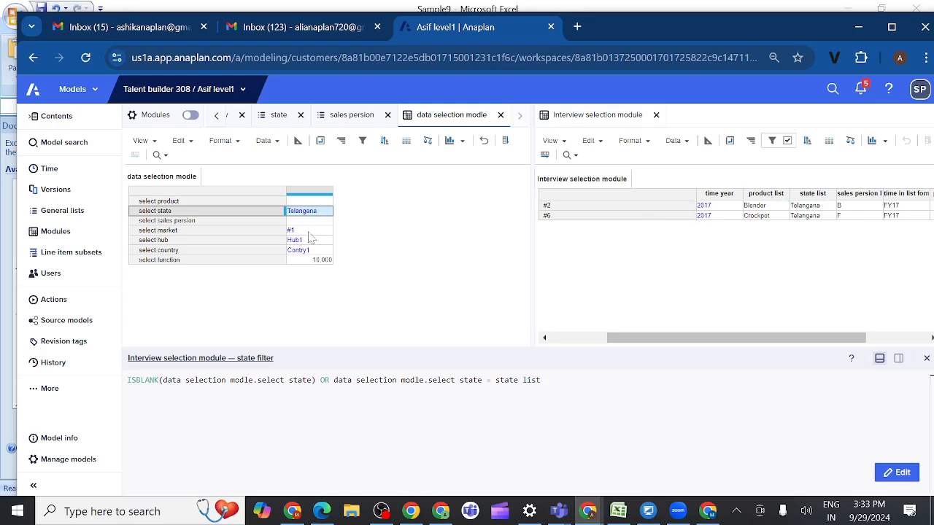
Step: Clear the select state value in data selection modle
left_click(309, 203)
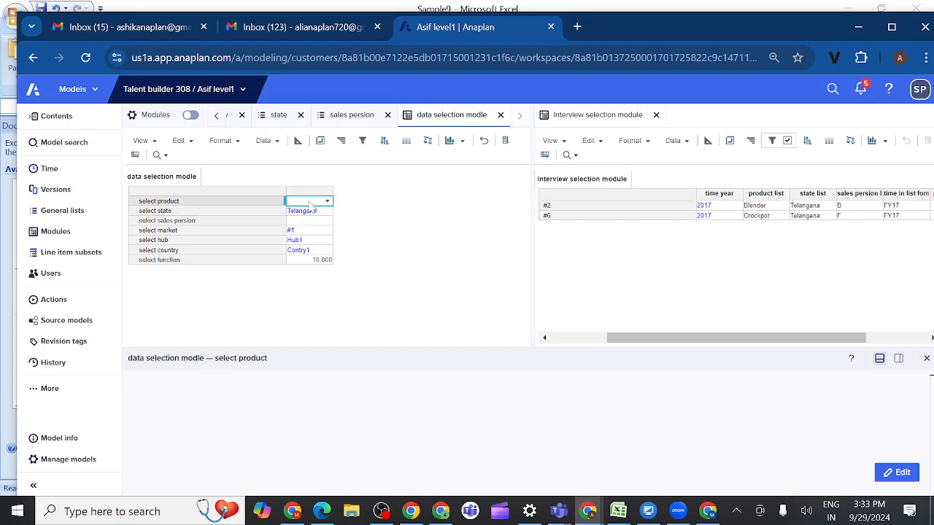
left_click(328, 214)
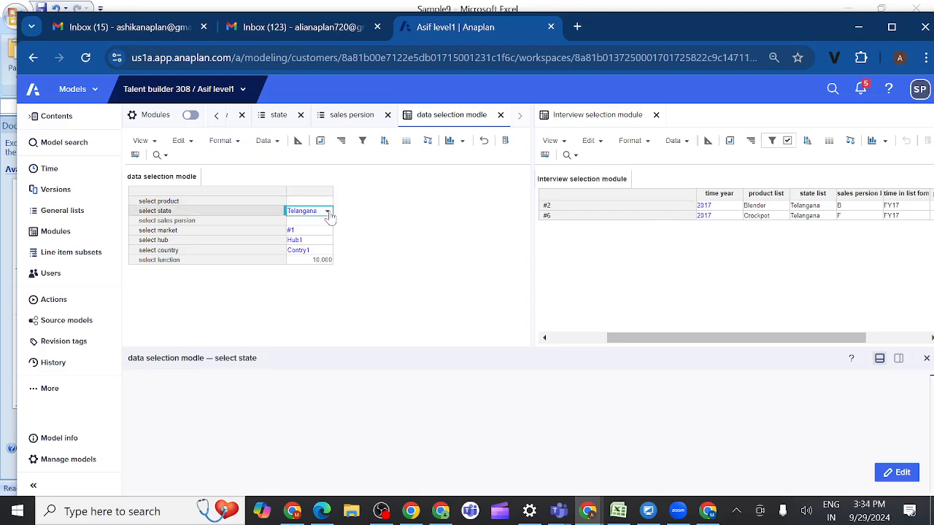
left_click(327, 211)
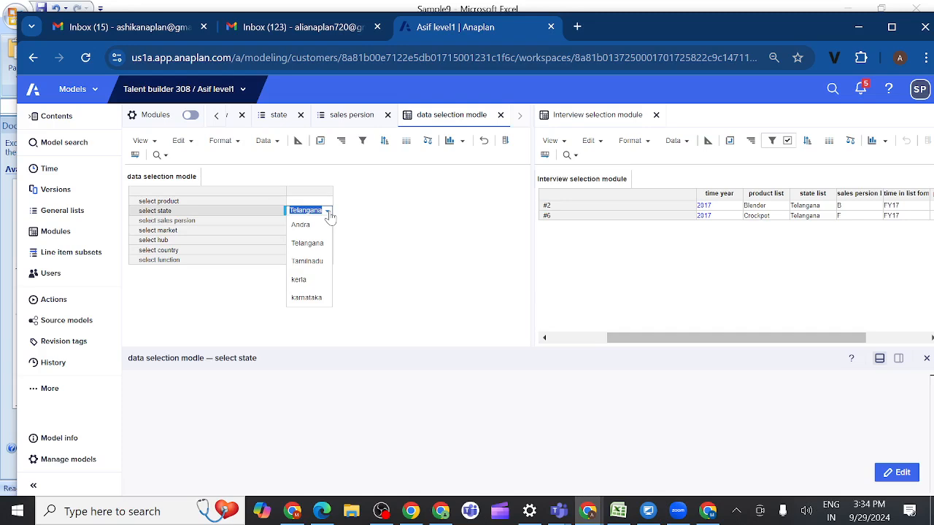
key("BackSpace")
left_click(408, 236)
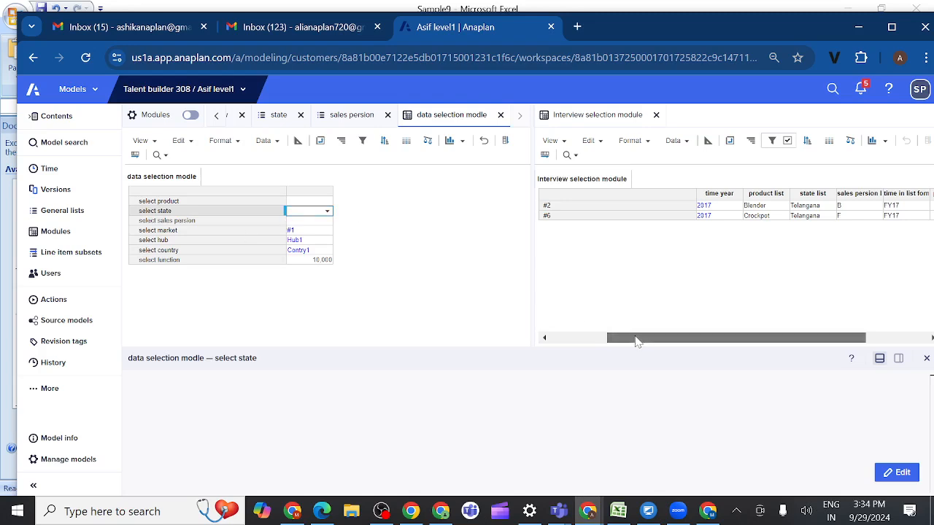
Step: Recheck and close the state filter's full formula, and refresh the Interview selection module
left_click_drag(636, 340, 678, 340)
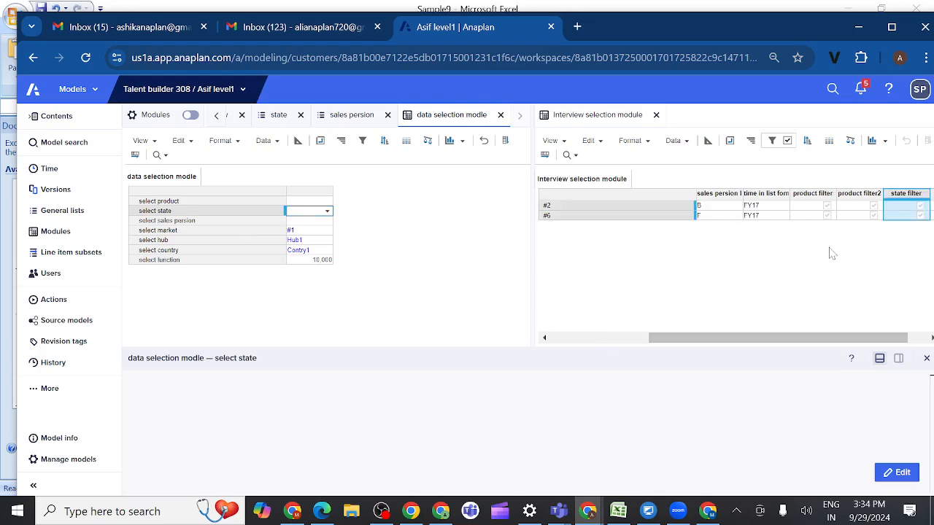
left_click(899, 199)
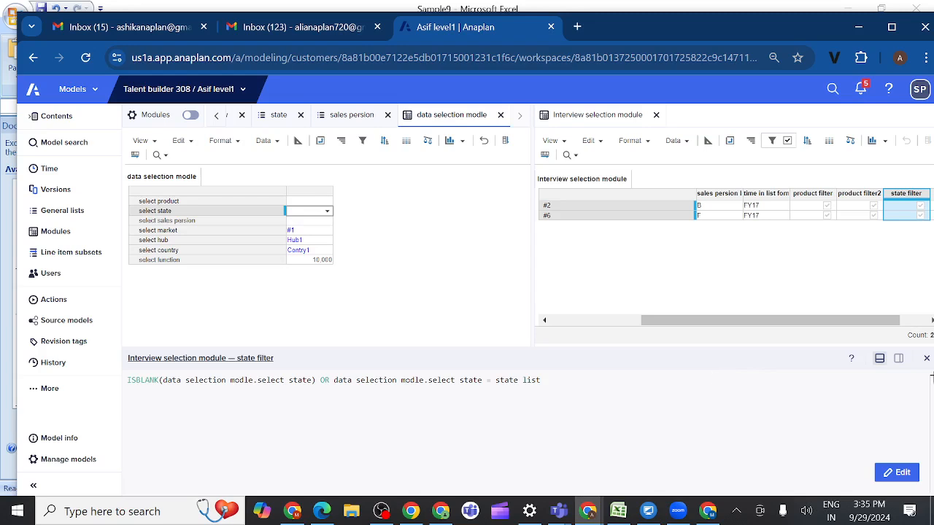
left_click(926, 361)
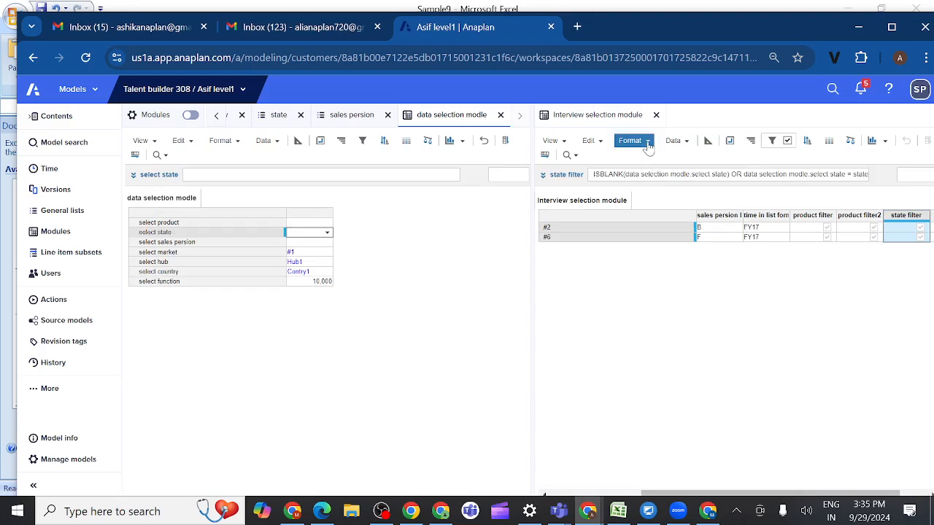
left_click(601, 146)
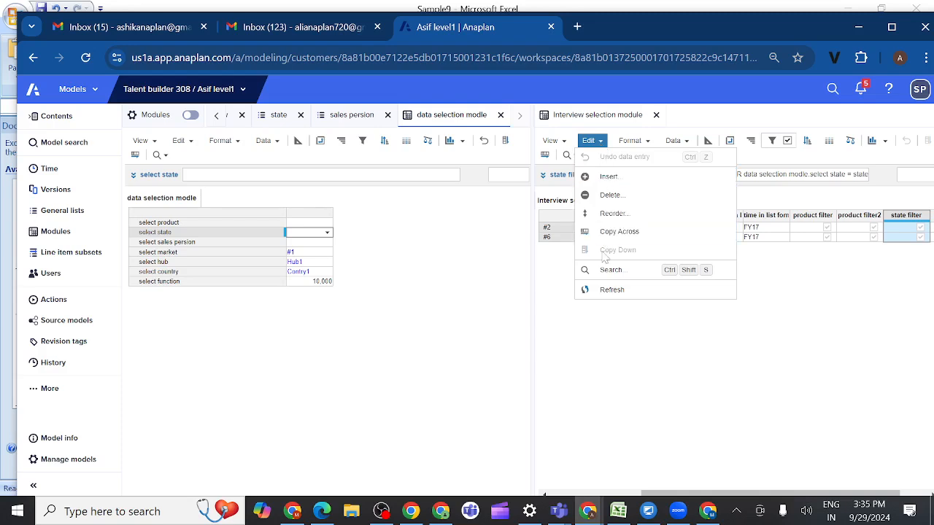
left_click(604, 289)
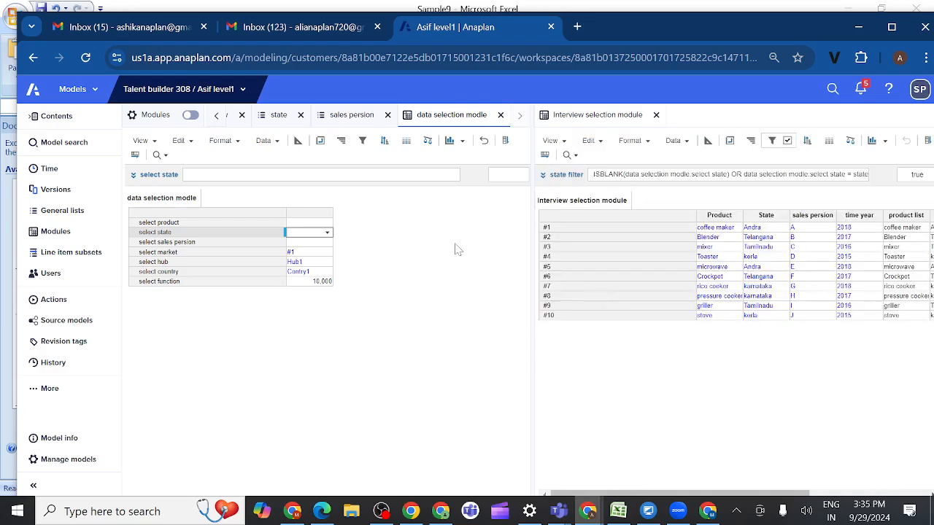
Step: Set select state to Tamilnadu in data selection modle and refresh the filtered rows of the Interview selection module
left_click(326, 234)
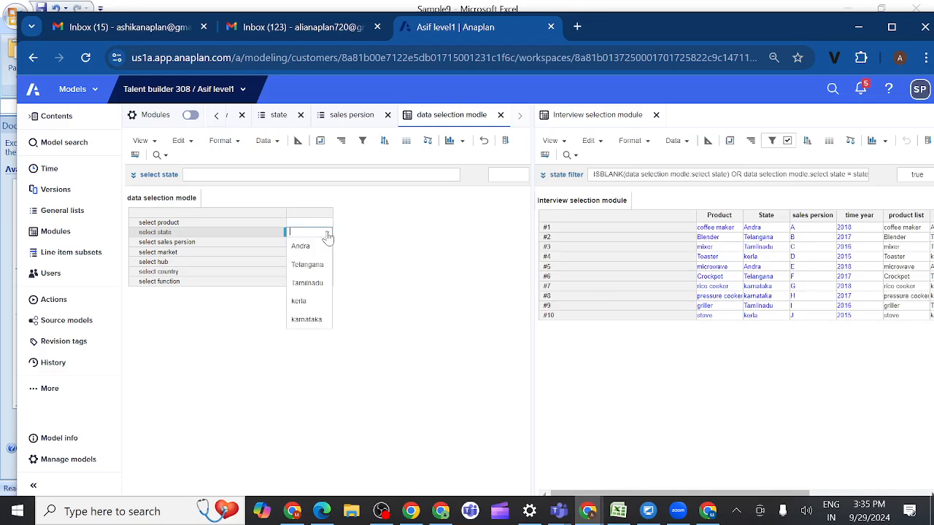
left_click(306, 283)
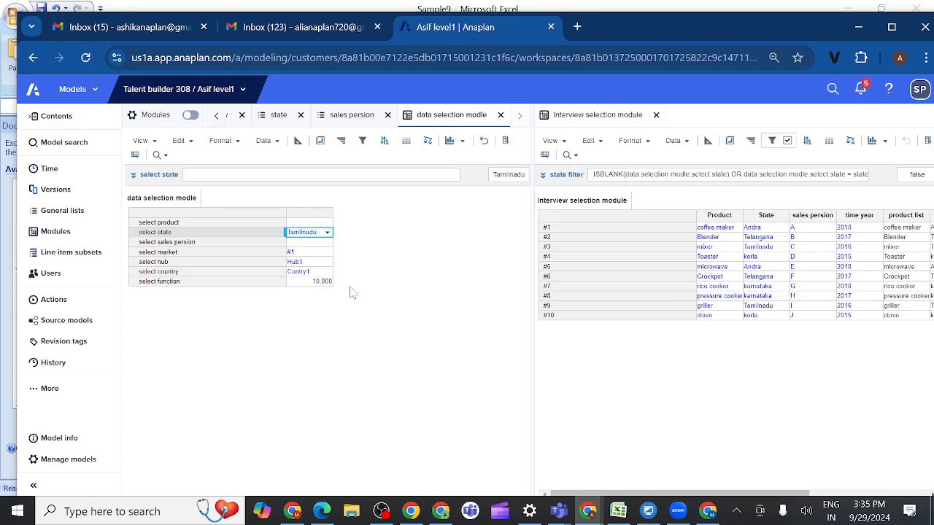
left_click(601, 143)
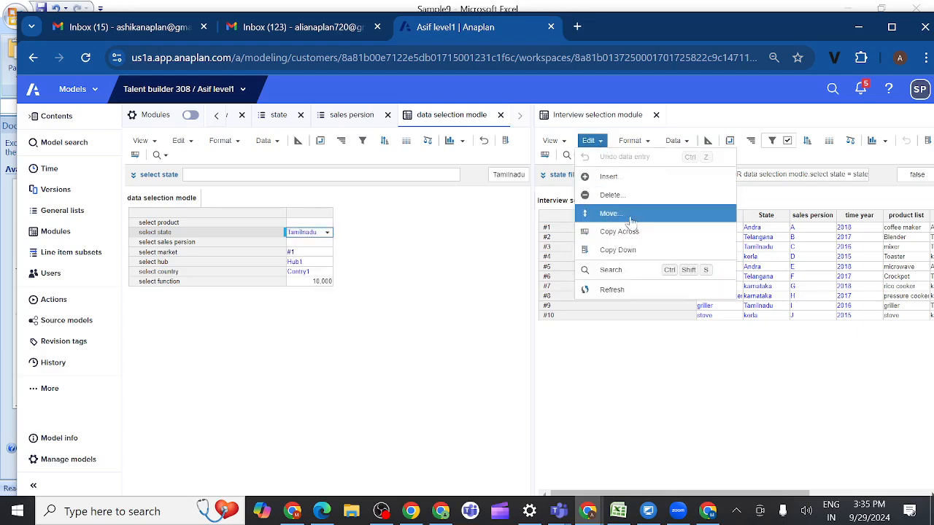
left_click(611, 290)
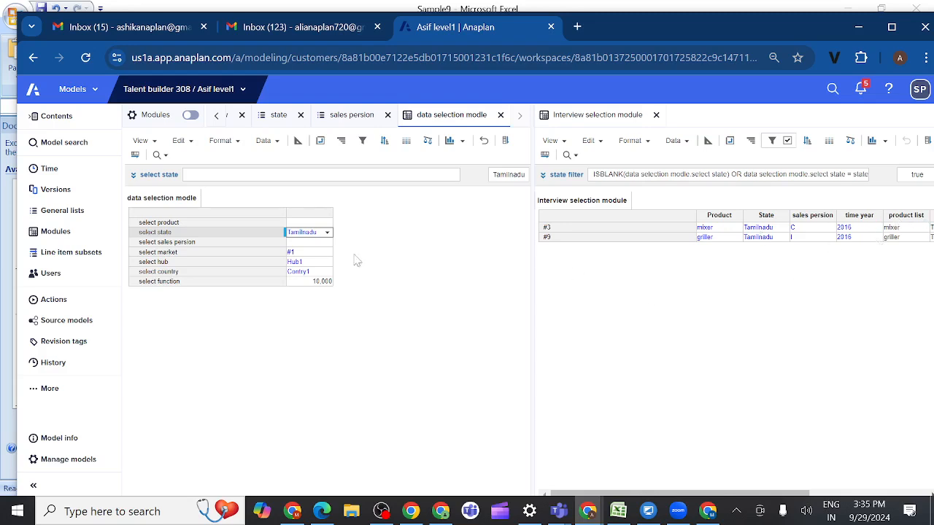
left_click(221, 235)
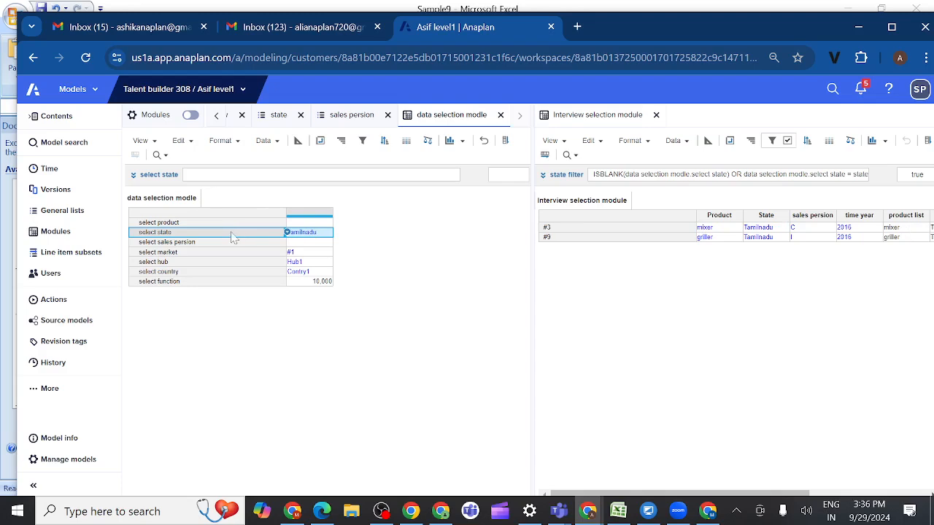
key("Up")
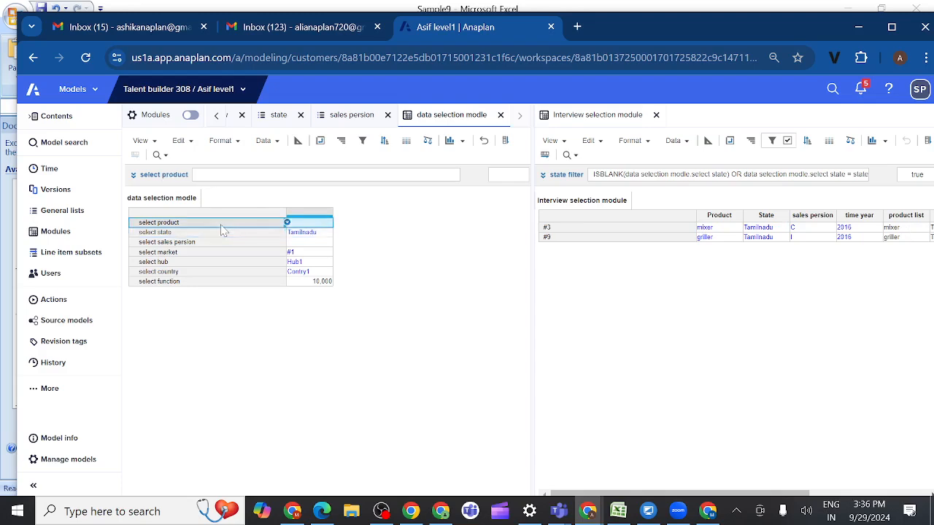
left_click(201, 243)
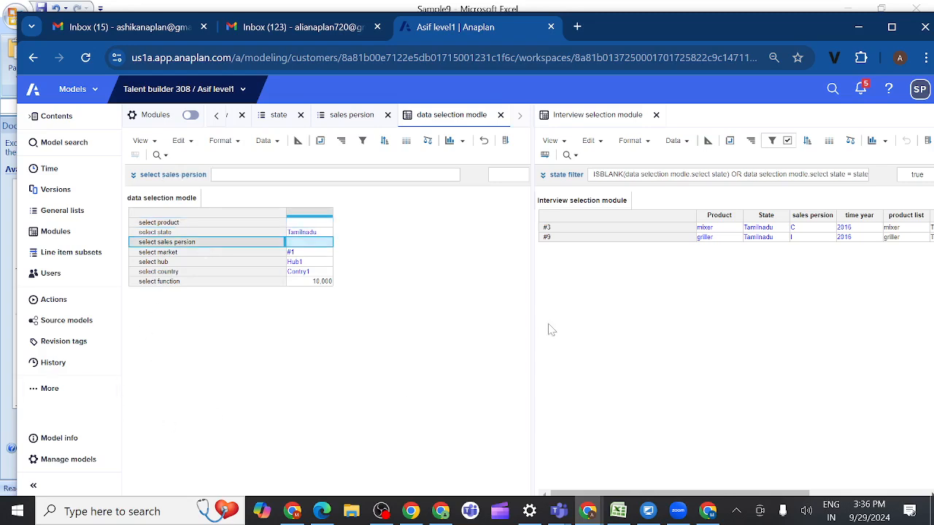
Step: Cancel the split view and select the product filter column in the Interview selection module
right_click(598, 118)
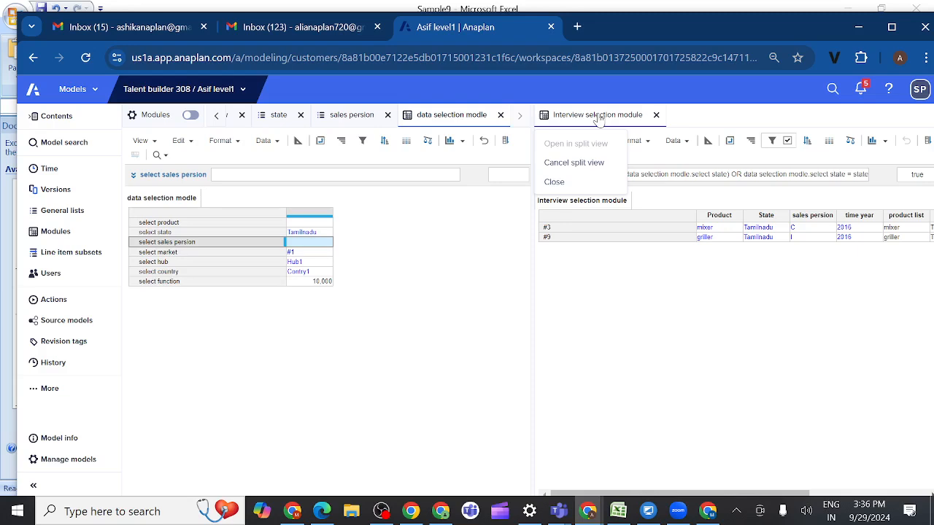
left_click(571, 163)
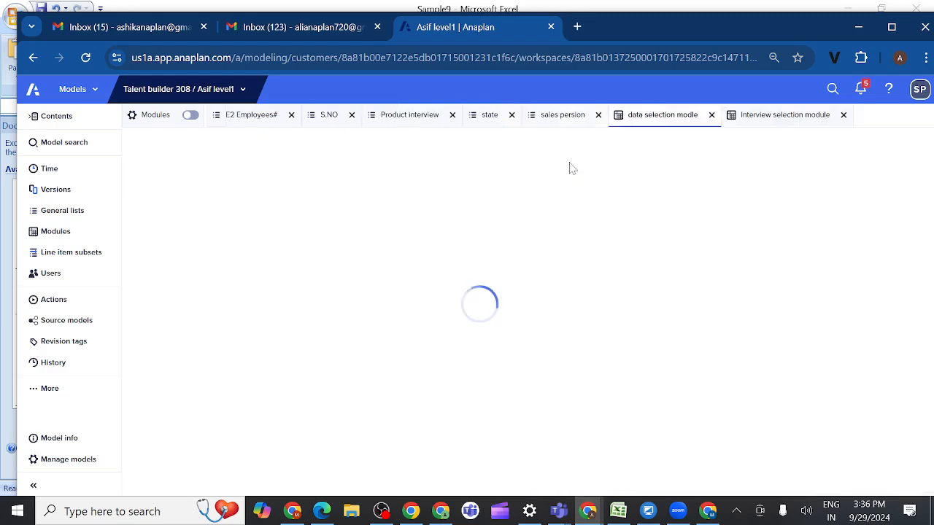
left_click(775, 119)
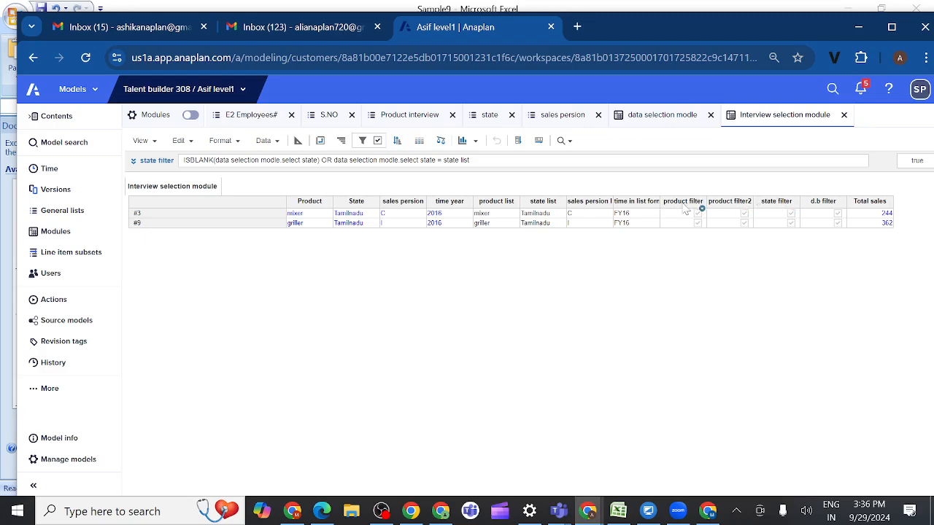
left_click(684, 205)
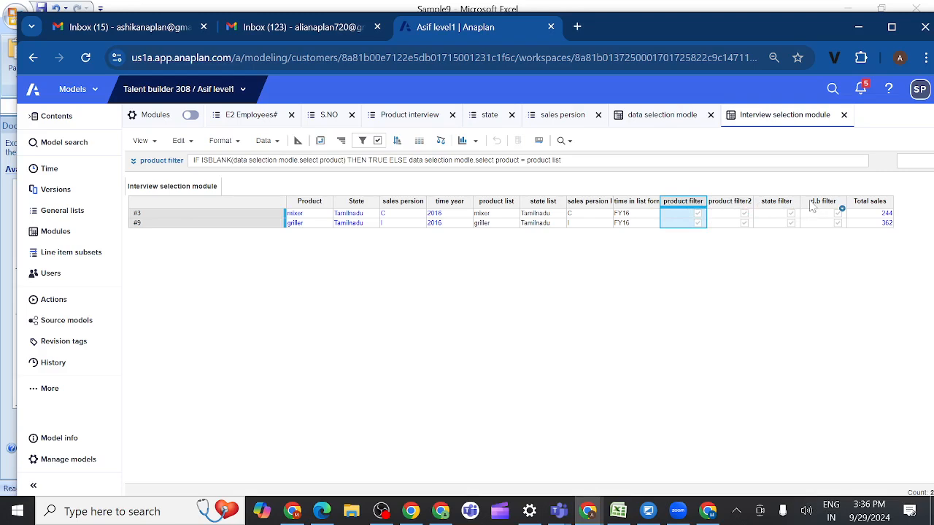
Step: Change the Interview selection module's S.NO filter condition to d.b filter is equal to true, enable it, and recheck the filter settings
left_click(812, 207)
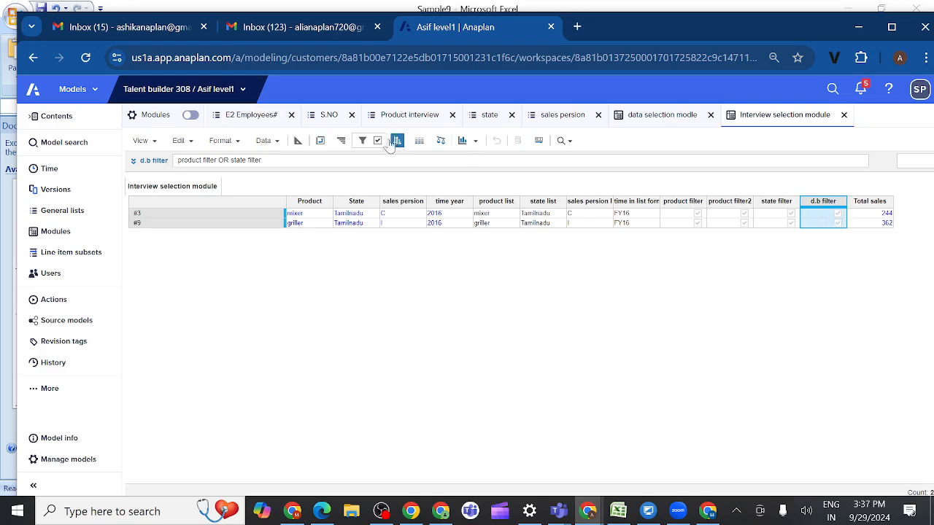
left_click(363, 140)
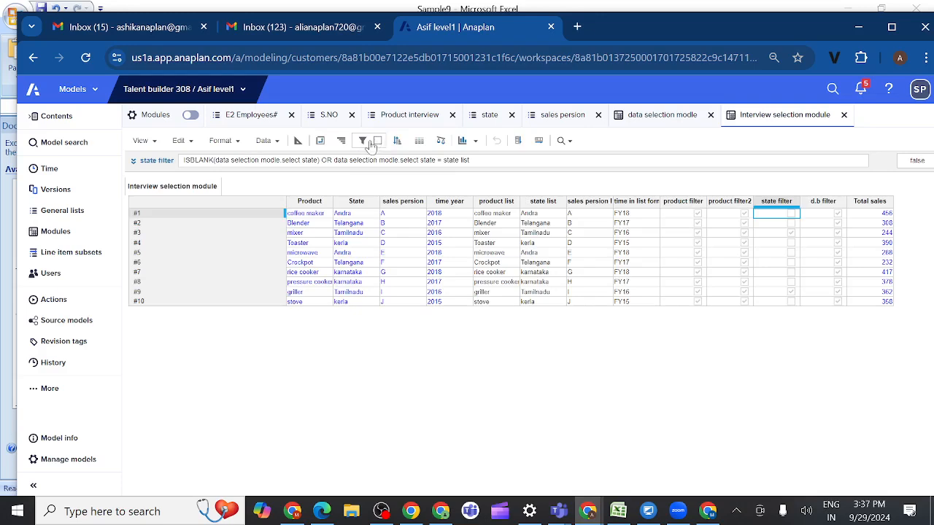
left_click(363, 141)
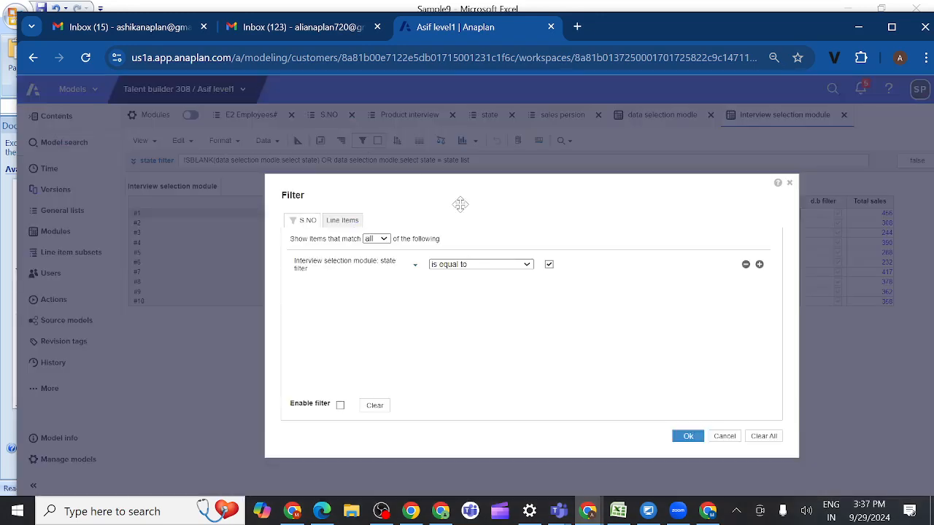
left_click(416, 267)
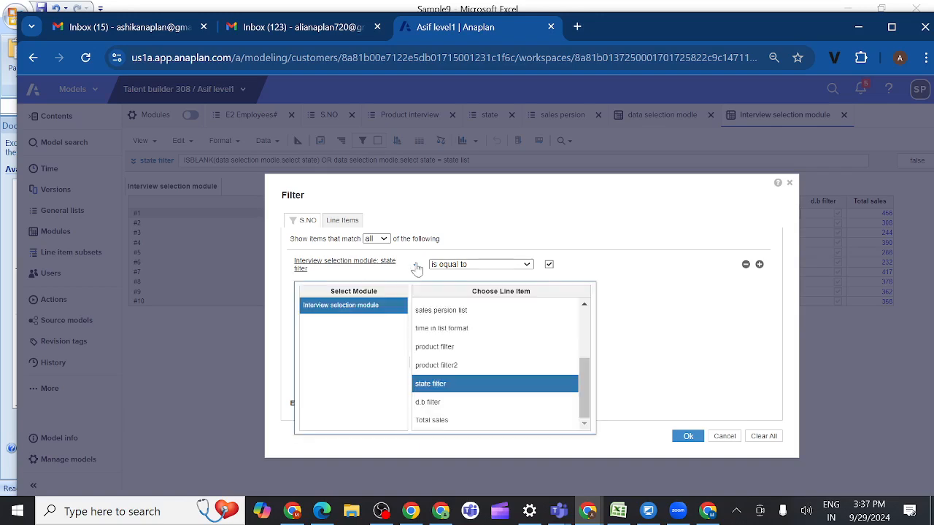
left_click(438, 407)
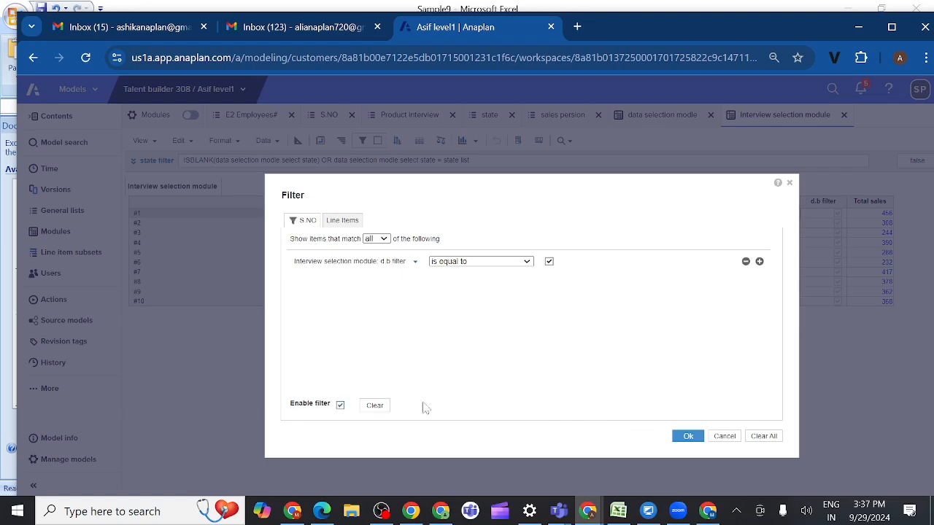
left_click(687, 438)
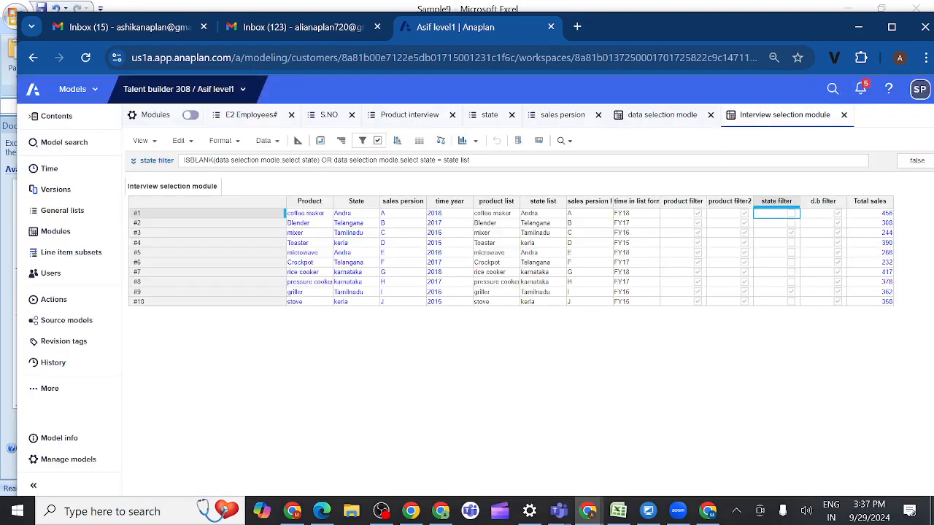
left_click(362, 140)
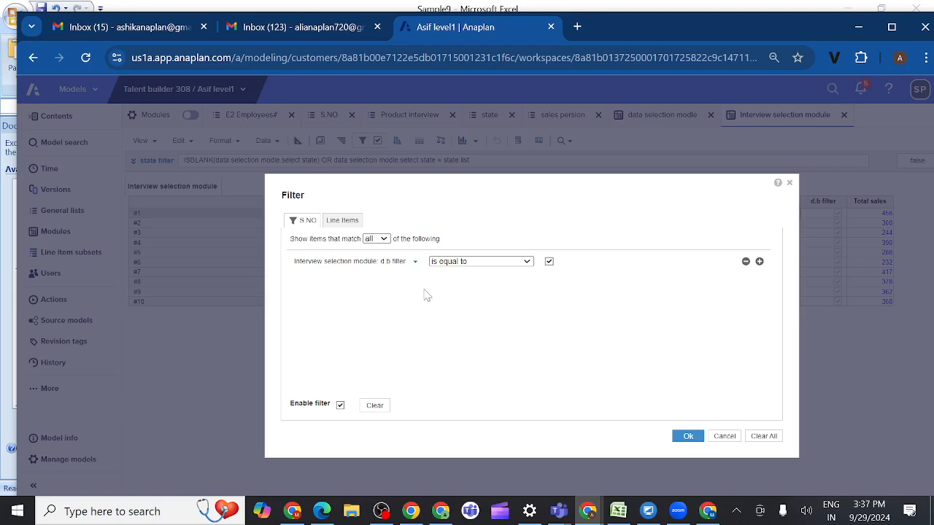
left_click(789, 184)
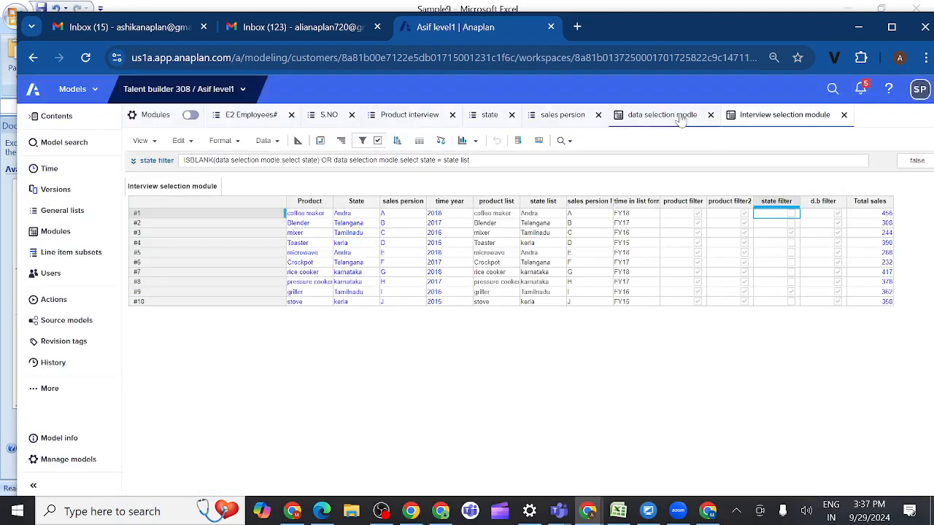
Step: With the Interview selection module in split view, set select product to coffee maker in data selection modle and refresh the filtered rows
right_click(777, 120)
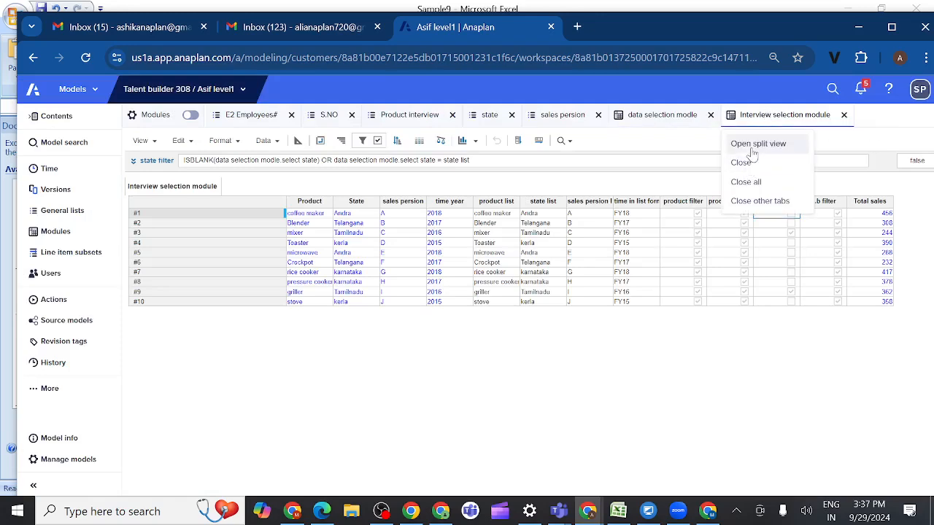
left_click(752, 144)
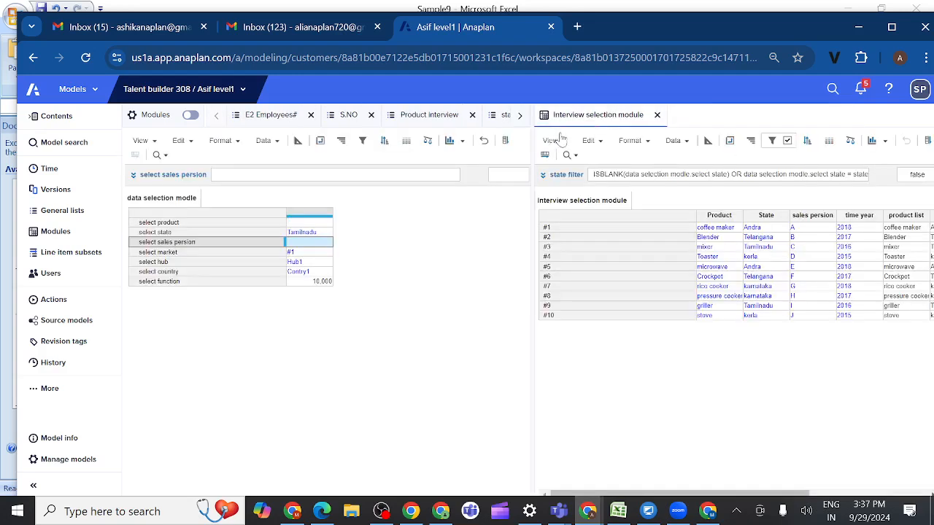
left_click(324, 234)
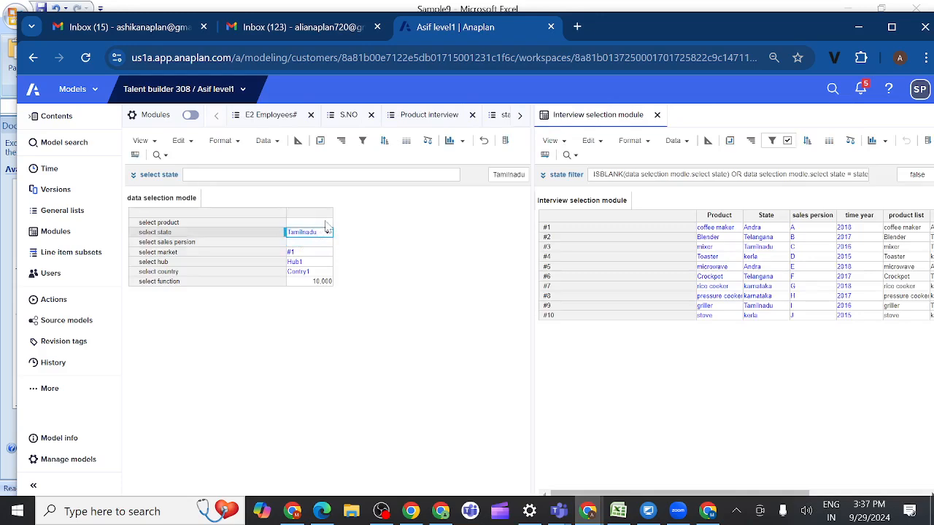
left_click(326, 223)
left_click(326, 224)
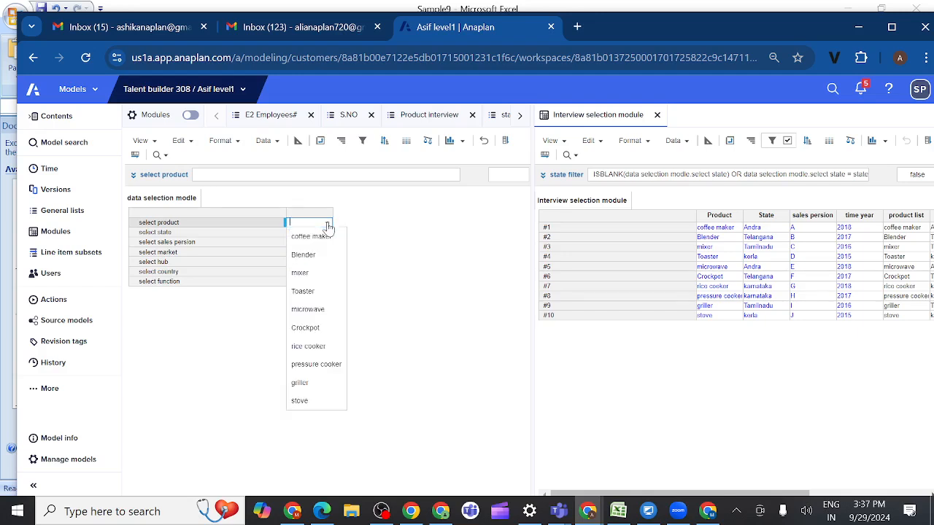
left_click(312, 236)
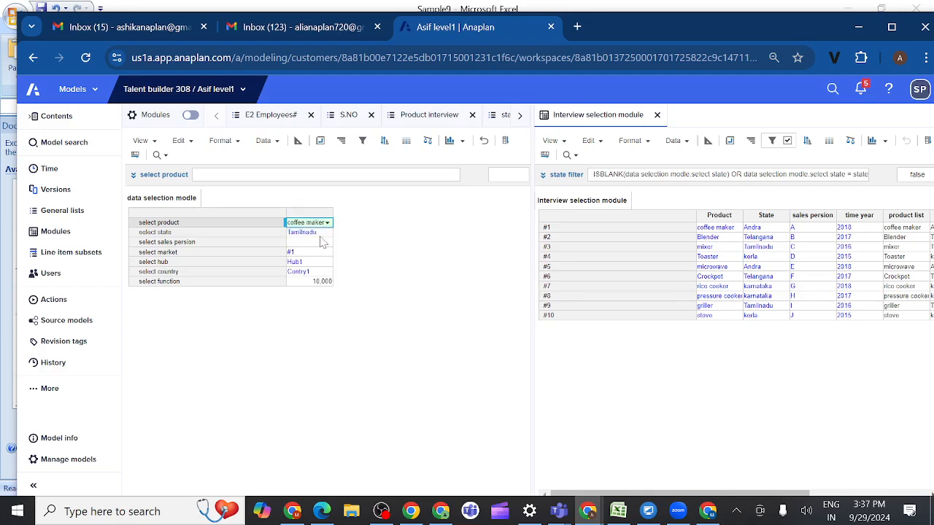
left_click(601, 146)
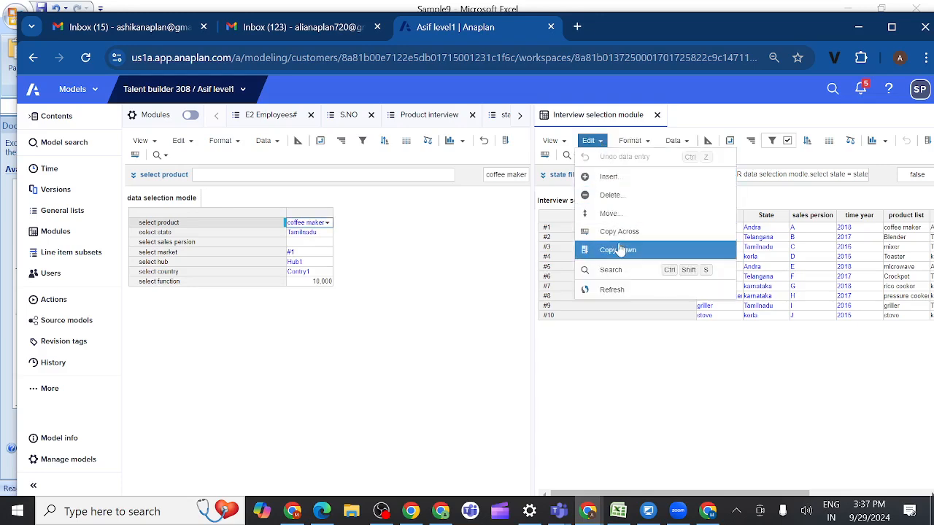
left_click(601, 292)
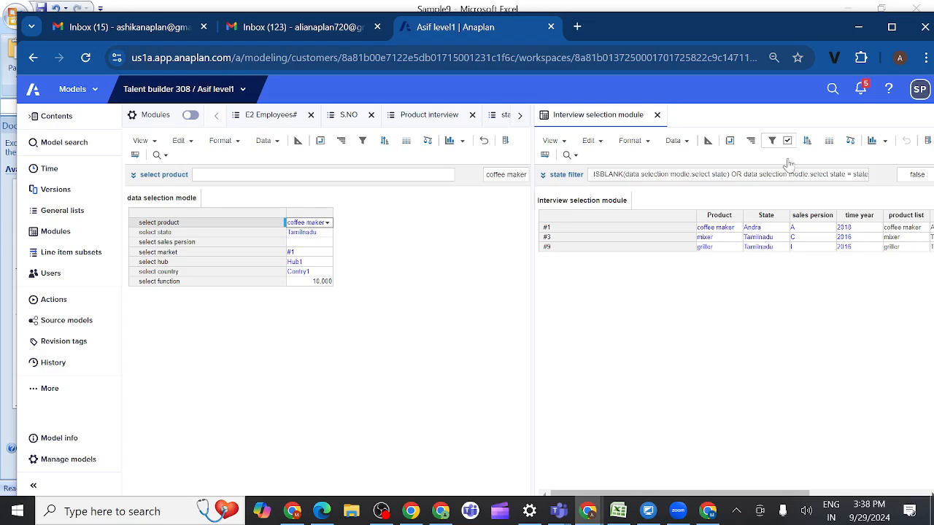
Step: Set select sales persion to B in data selection modle and refresh the Interview selection module
left_click(190, 245)
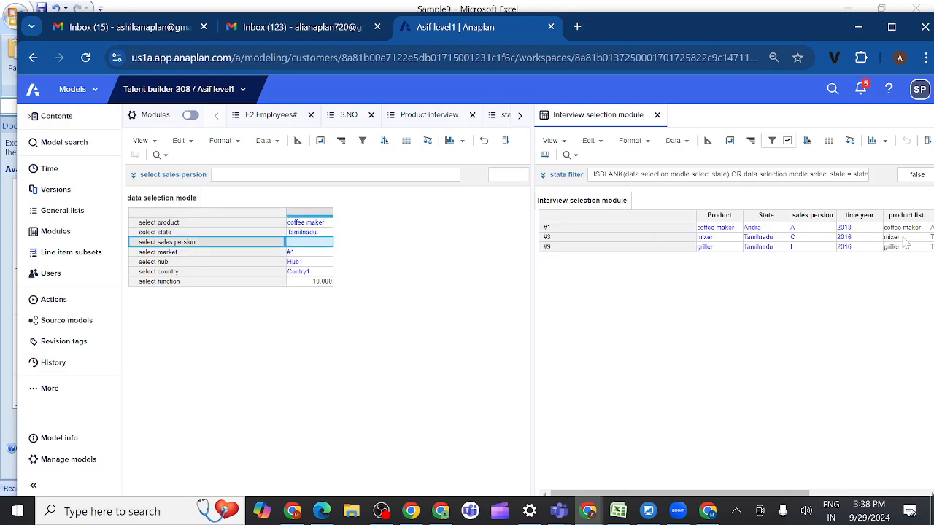
left_click(326, 245)
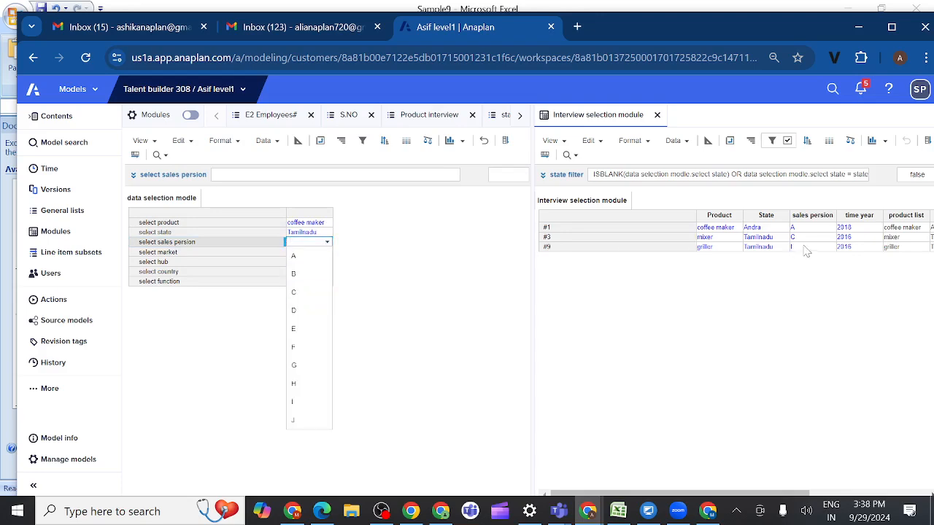
left_click(294, 275)
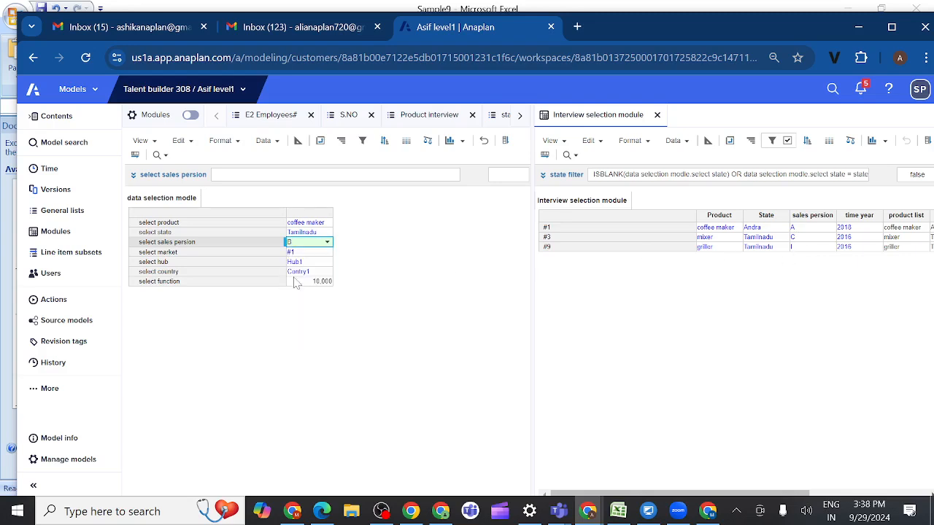
left_click(601, 143)
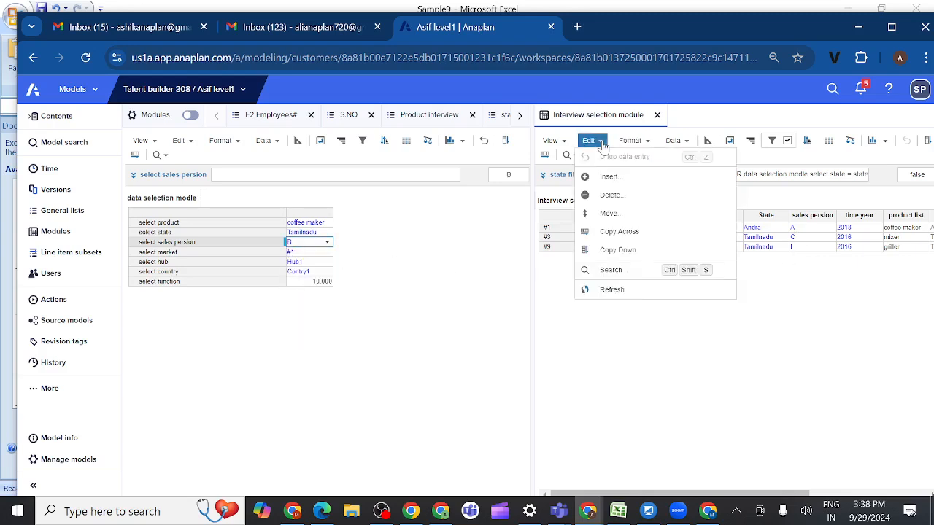
left_click(611, 292)
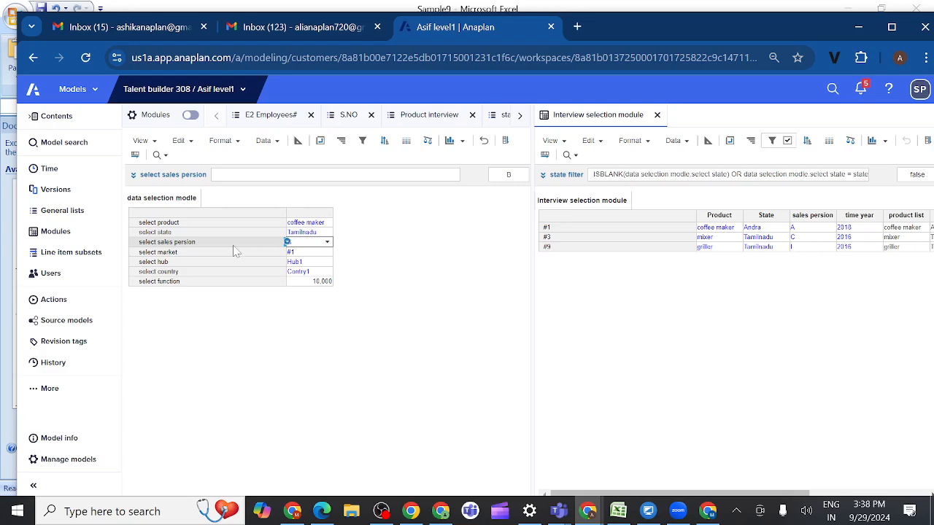
Step: In the Interview selection module's blueprint, insert a line item named sales persion filter before state filter
scroll(686, 339, "right", 5)
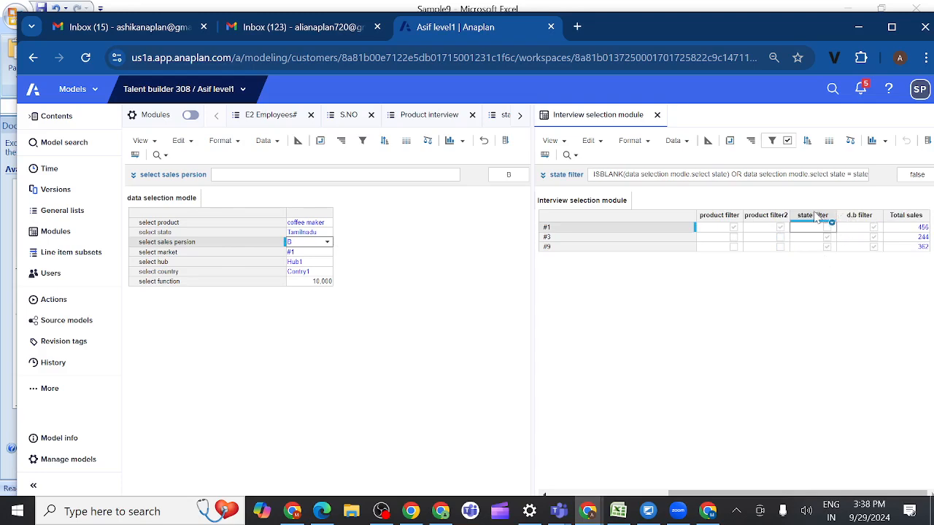
left_click(818, 216)
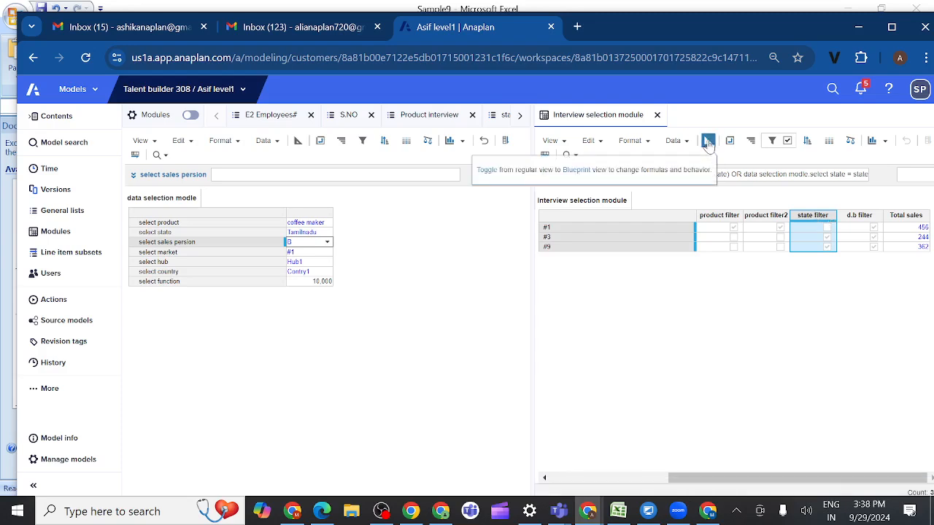
left_click(707, 142)
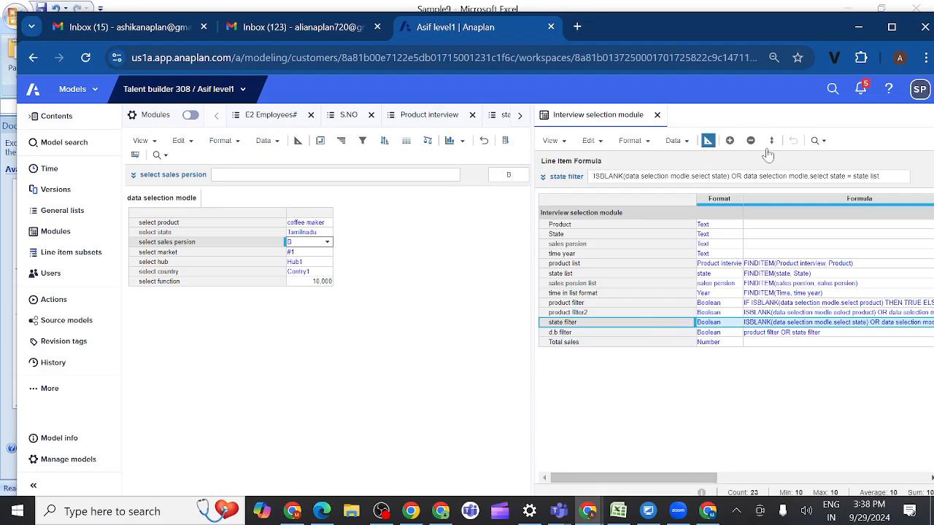
left_click(730, 141)
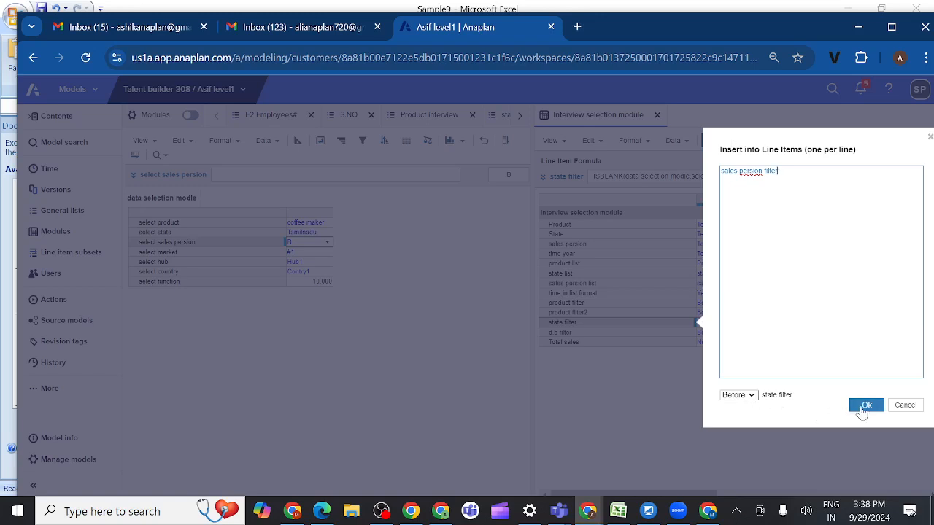
left_click(865, 408)
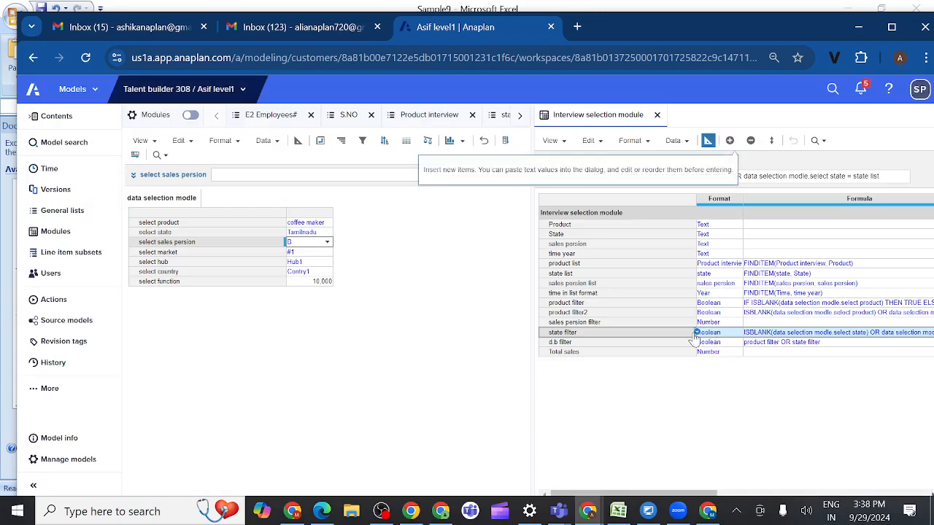
Step: Copy the Boolean format from state filter to the sales persion filter line item
left_click(695, 333)
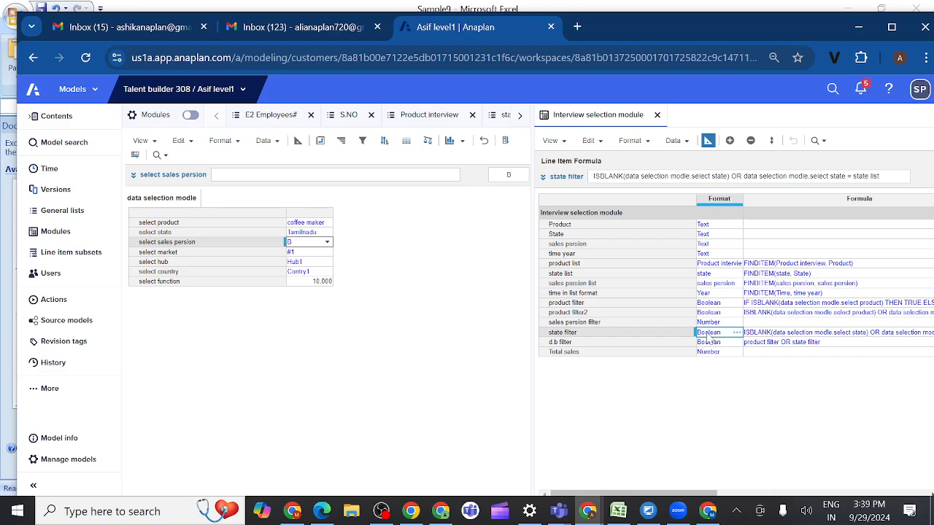
key("ctrl+c")
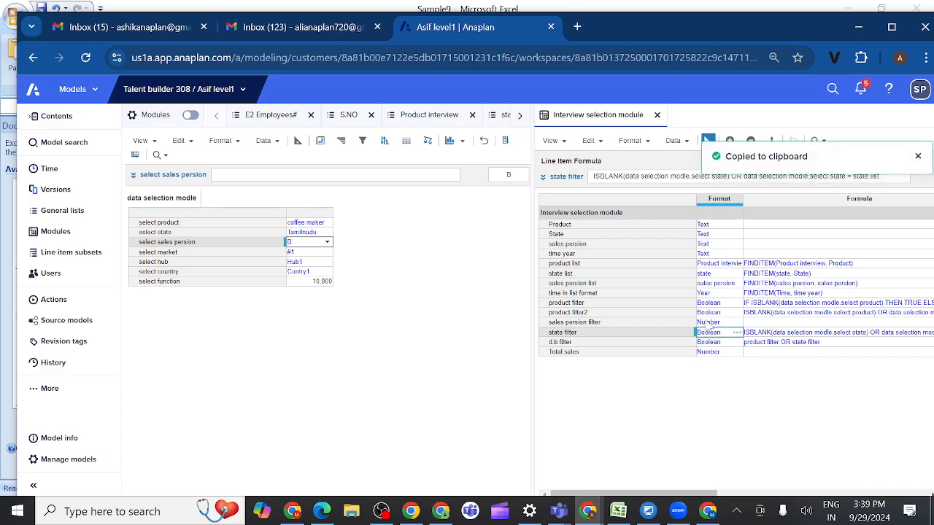
left_click(707, 322)
key("ctrl+v")
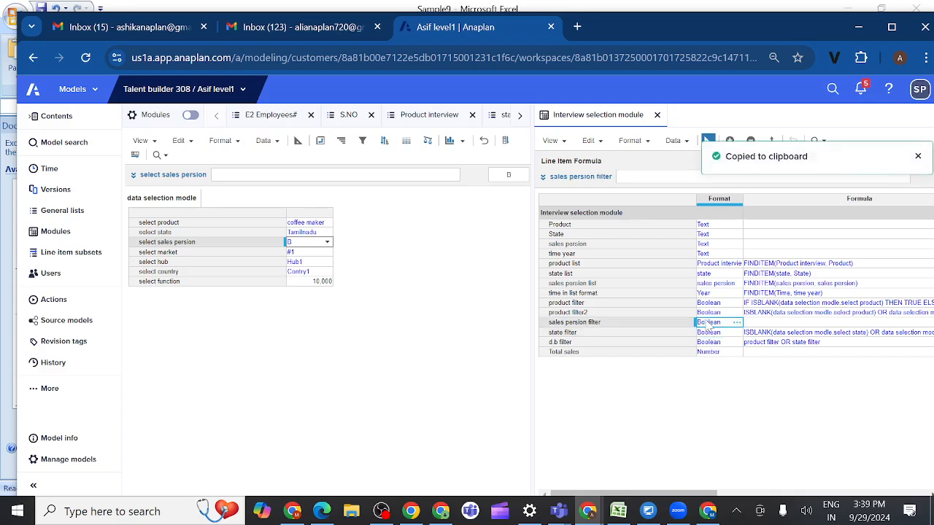
Step: Set the sales persion filter formula to ISBLANK(data selection modle.select sales persion) OR data selection modle.select sales persion= sales persion list
left_click(544, 178)
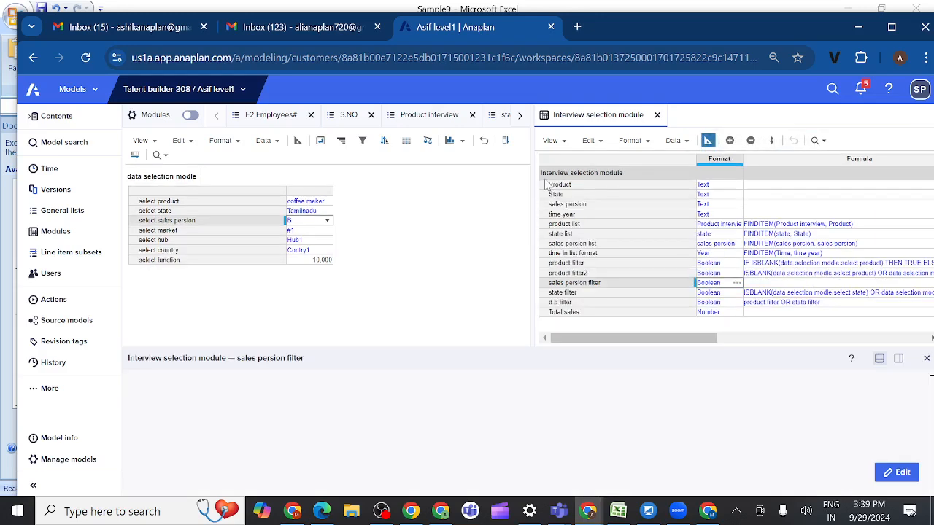
left_click(264, 419)
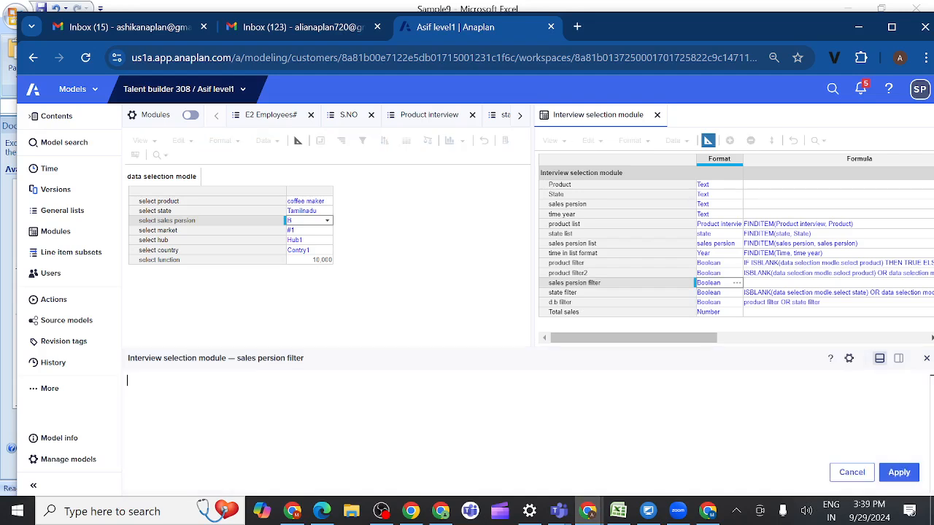
type("ISB")
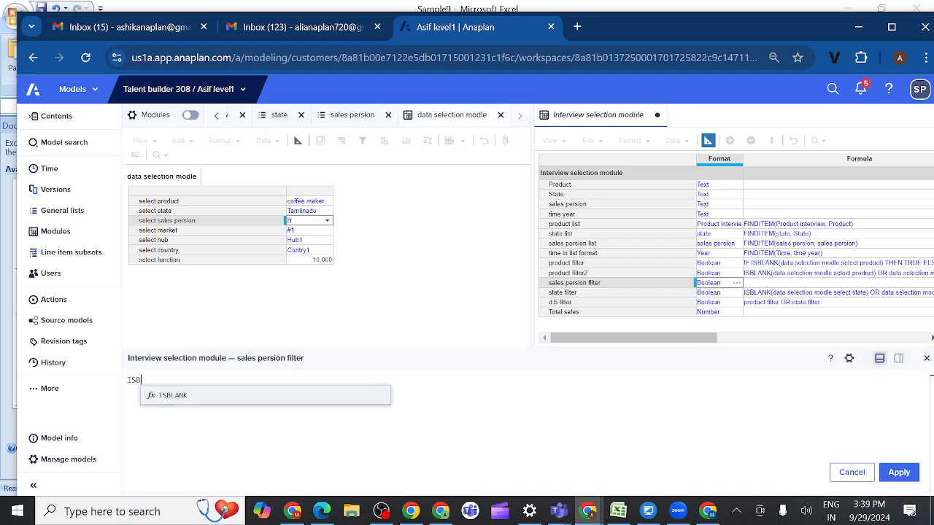
left_click(172, 395)
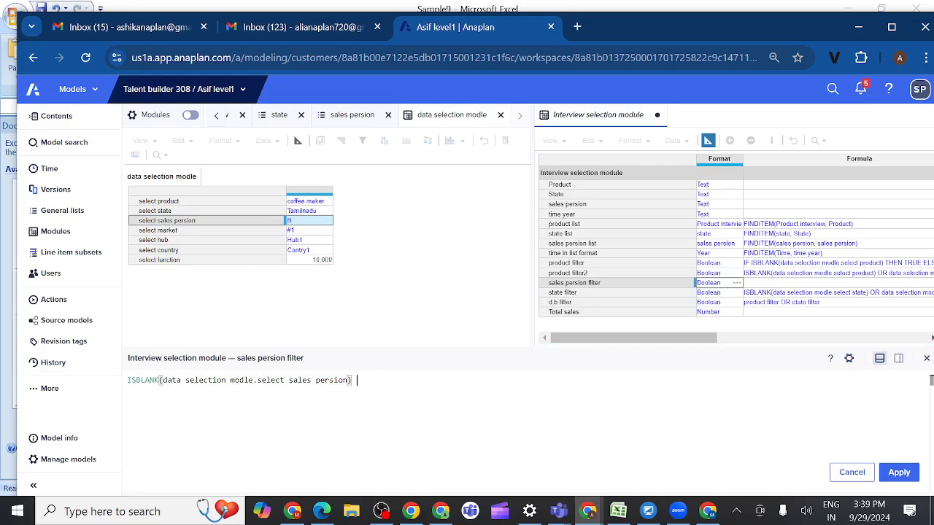
type("OR")
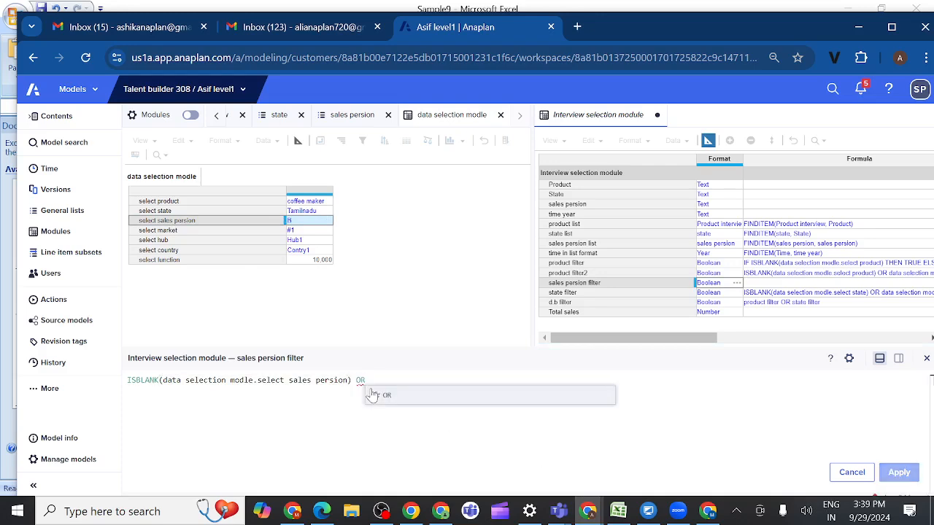
left_click(372, 394)
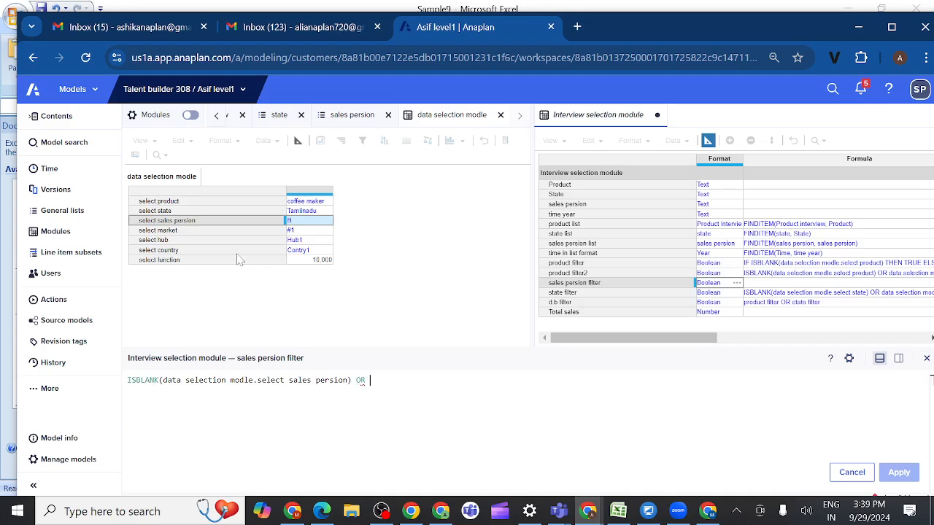
left_click(205, 224)
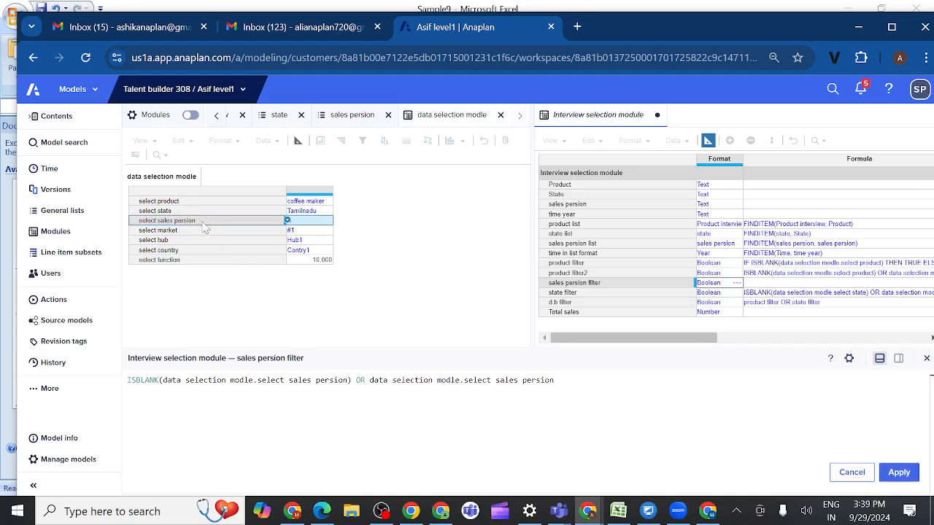
key("Return")
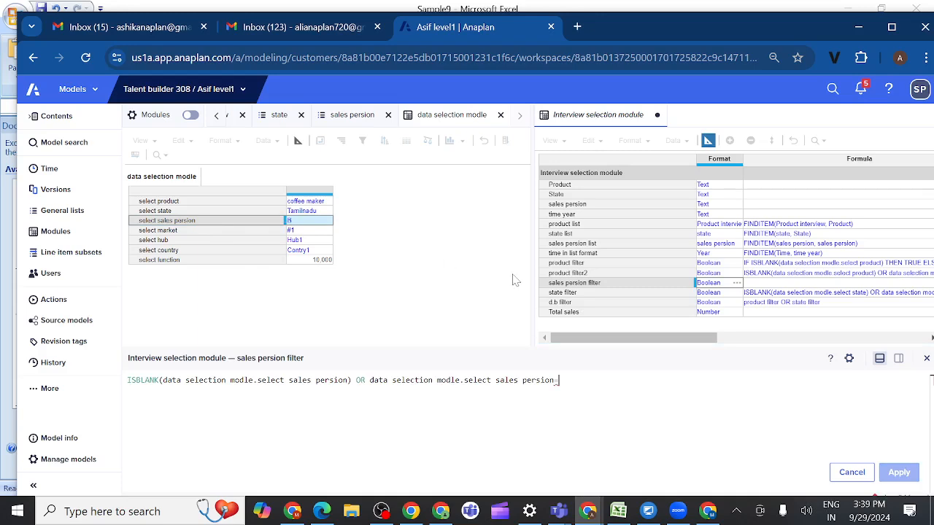
left_click(574, 247)
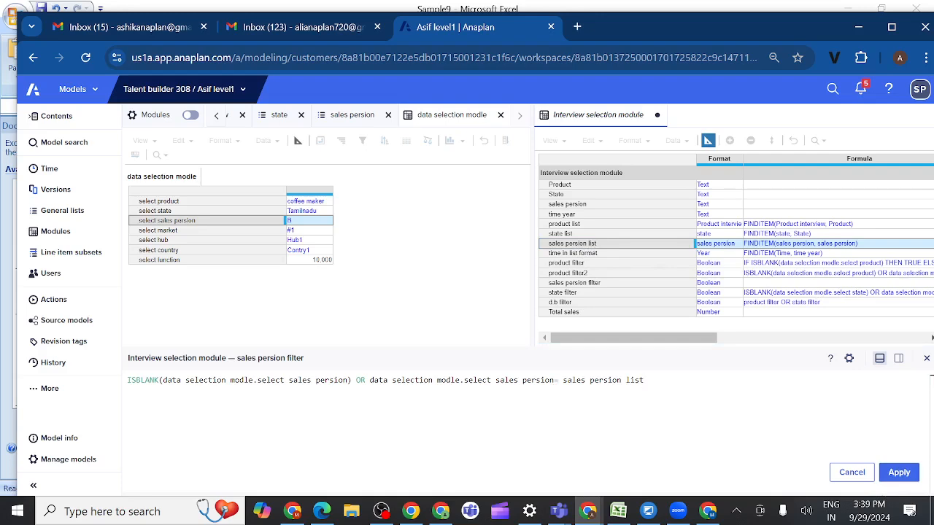
left_click(902, 474)
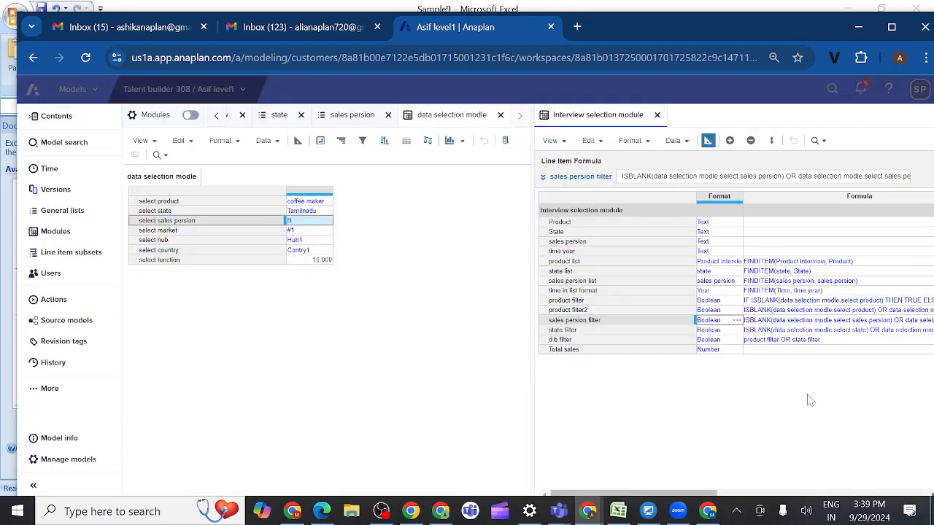
Step: Extend the d.b filter formula with OR sales persion filter and try to apply it as product filter OR state OR sales persion filter
left_click(590, 340)
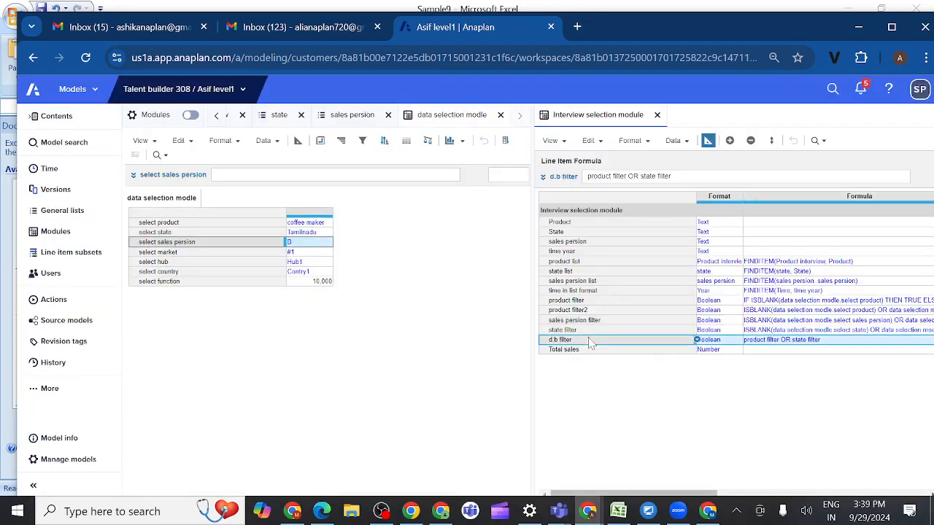
left_click(542, 177)
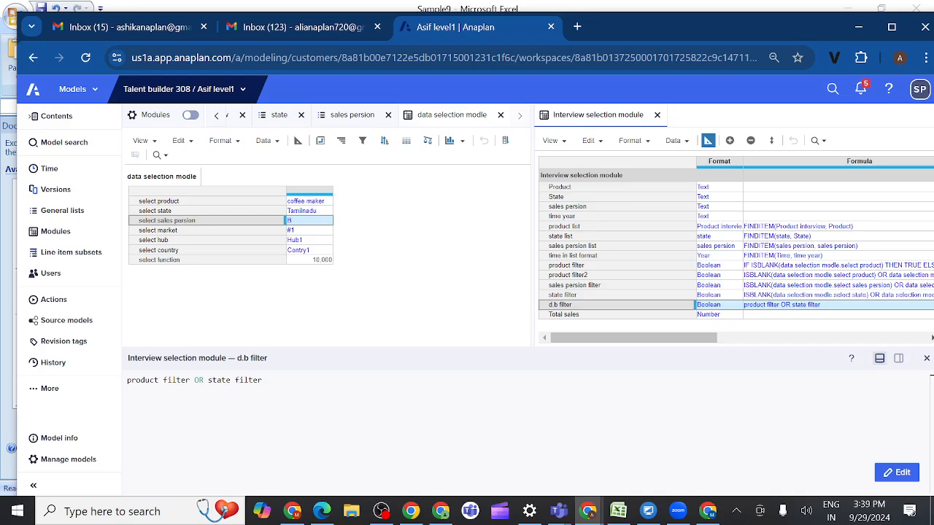
key("BackSpace")
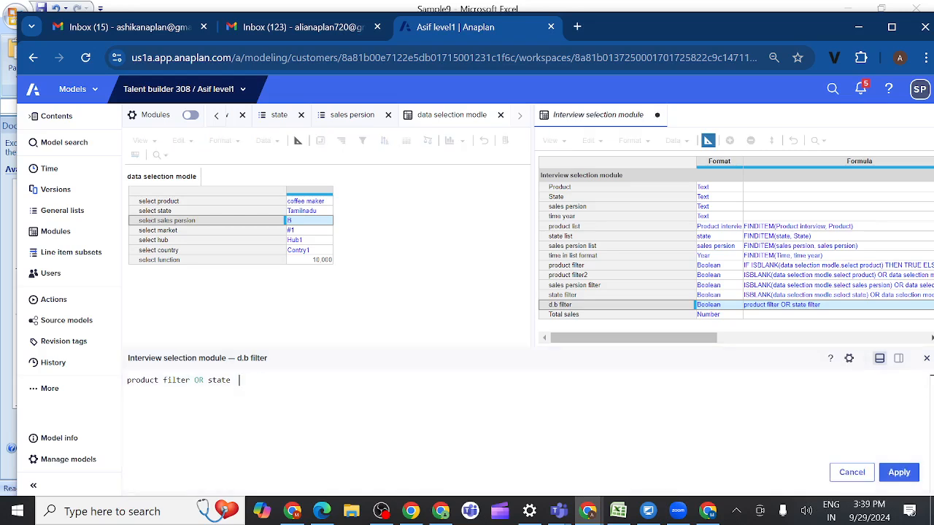
type("OR")
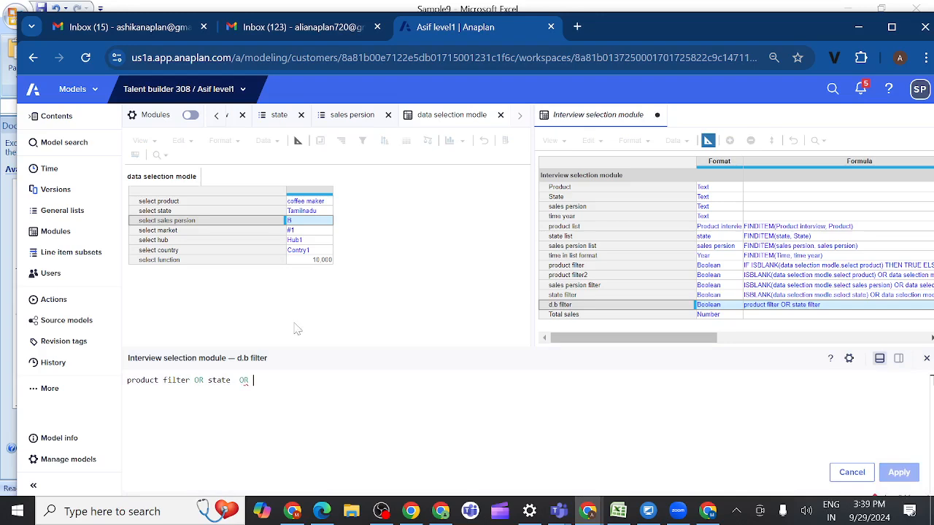
left_click(567, 286)
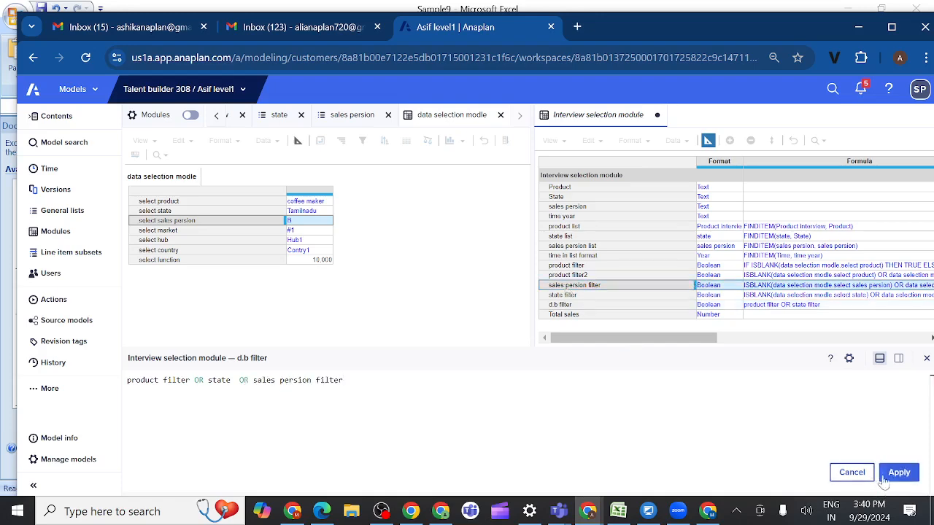
left_click(899, 474)
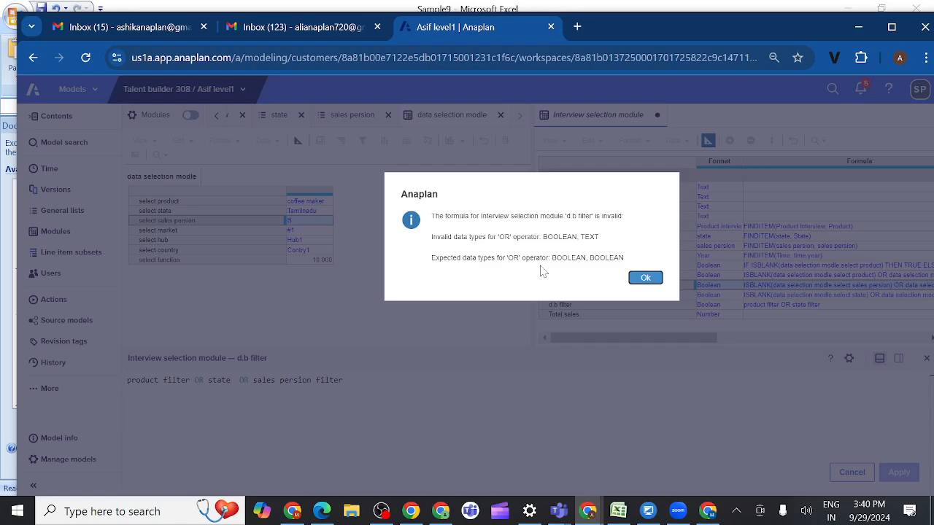
left_click(647, 279)
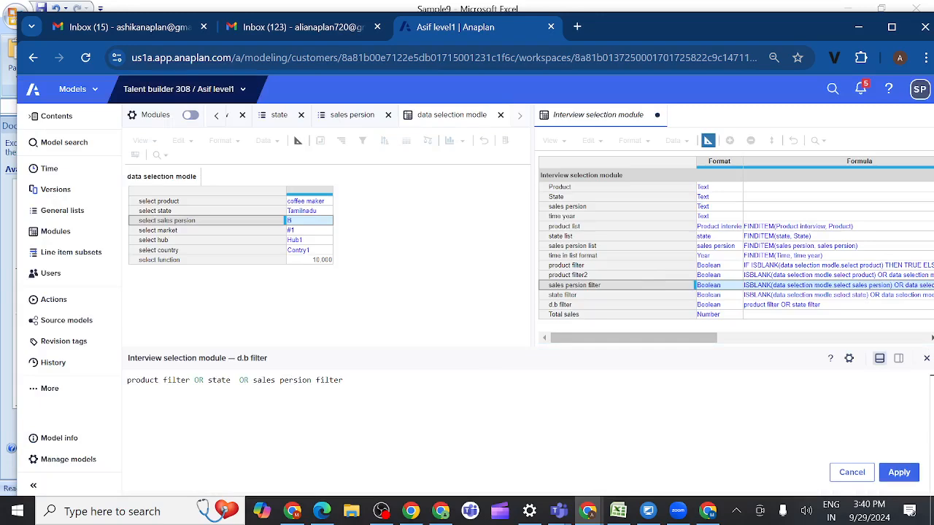
Step: Replace state with the state filter line item in the d.b filter formula and apply product filter OR state filter OR sales persion filter
double_click(329, 380)
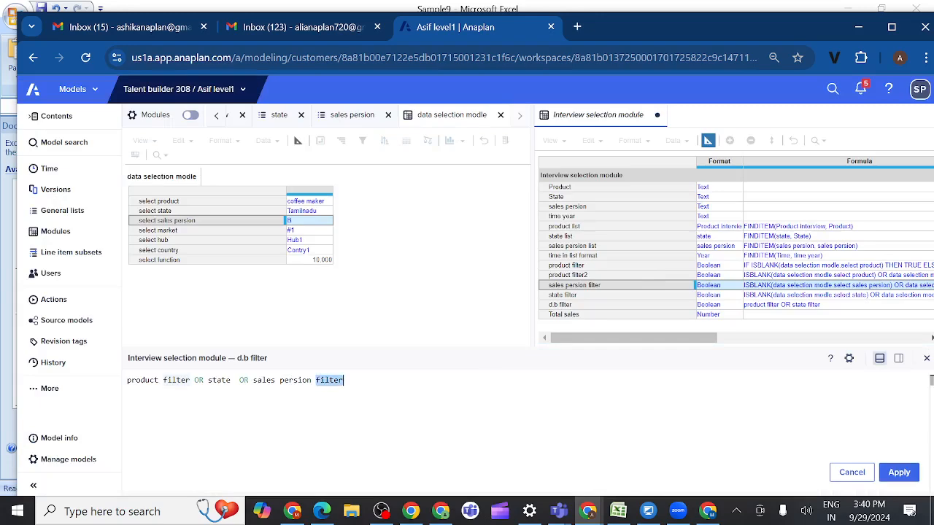
left_click(263, 380)
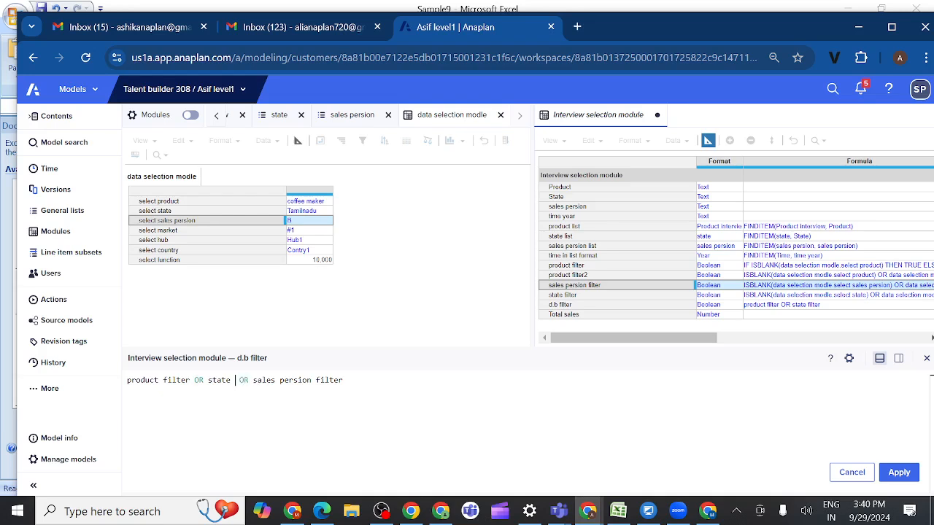
key("BackSpace")
key("BackSpace")
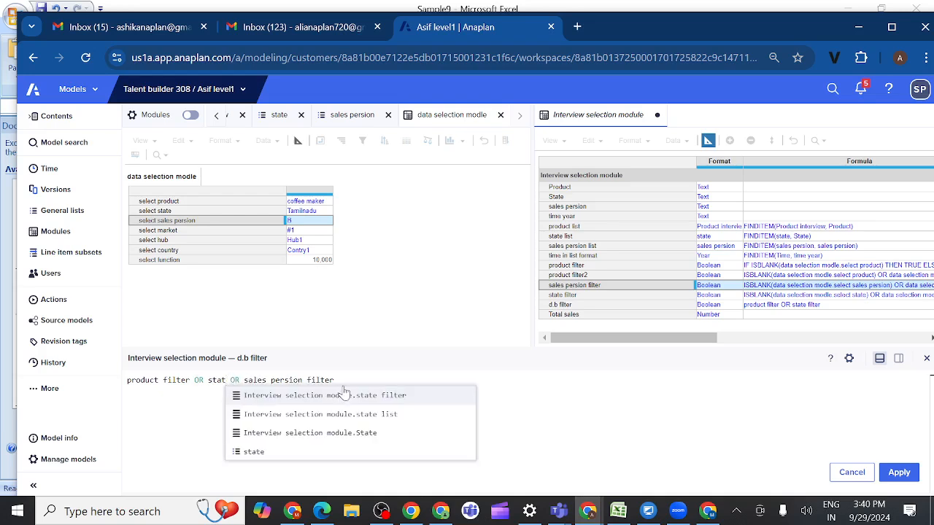
key("BackSpace")
key("BackSpace")
key("BackSpace")
key("BackSpace")
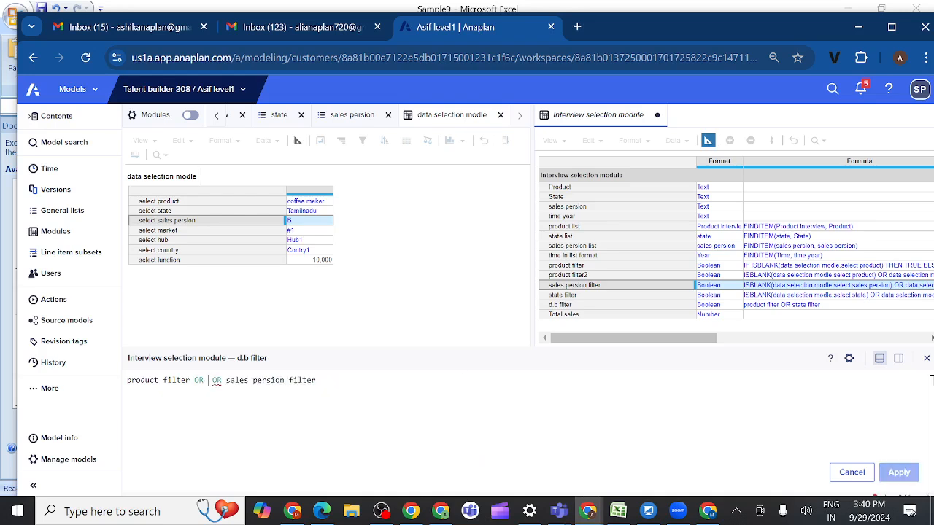
left_click(561, 296)
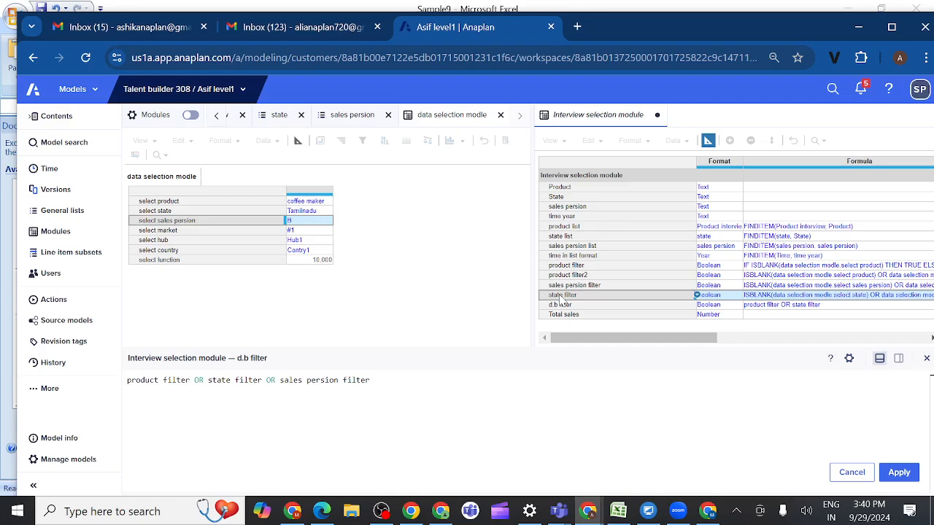
left_click(898, 474)
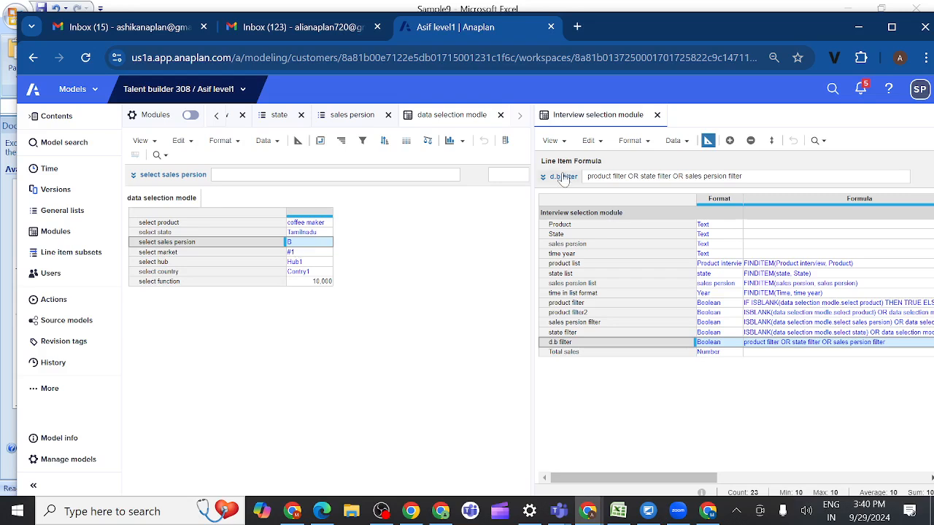
Step: Return to the Interview selection module's grid and check the filtered rows against the sales persion and d.b filter columns
left_click(708, 143)
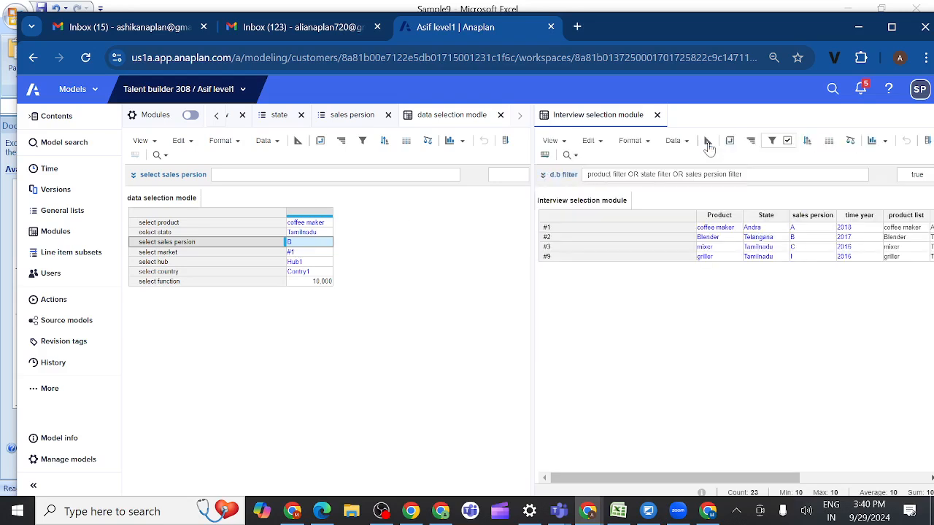
left_click(794, 239)
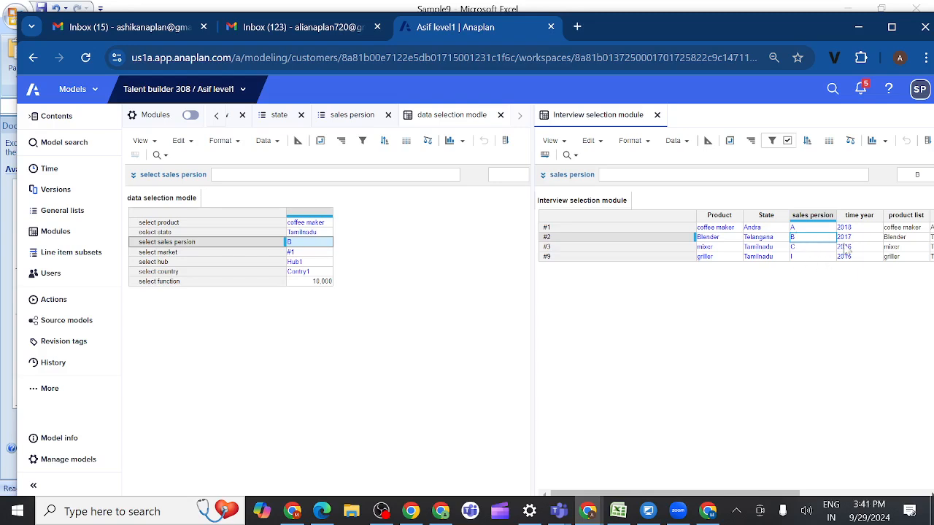
scroll(827, 241, "right", 3)
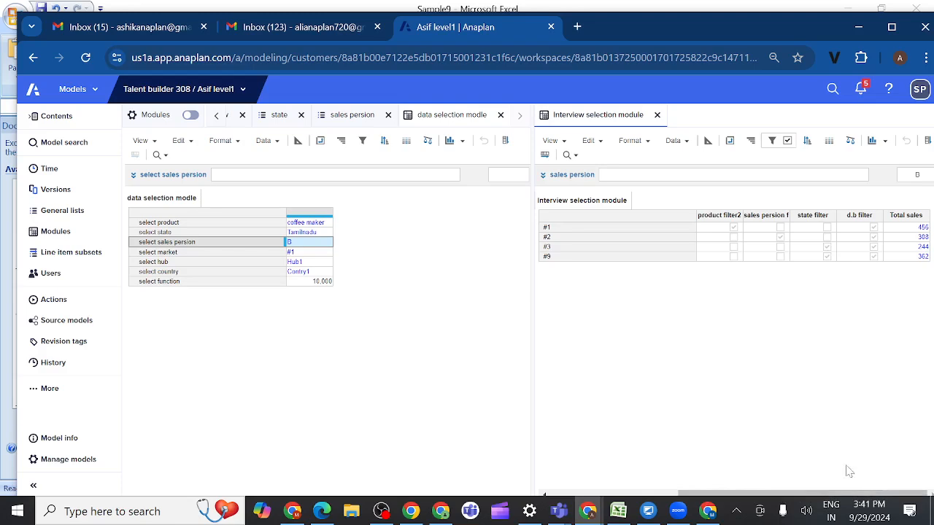
left_click(859, 216)
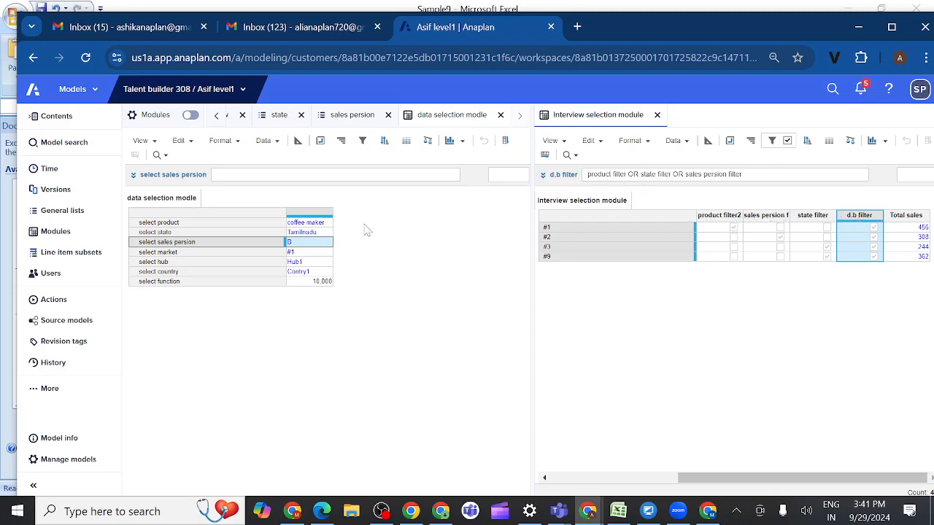
Step: Set select state to karnataka in data selection modle, refresh the Interview selection module and check its filtered rows
left_click(323, 234)
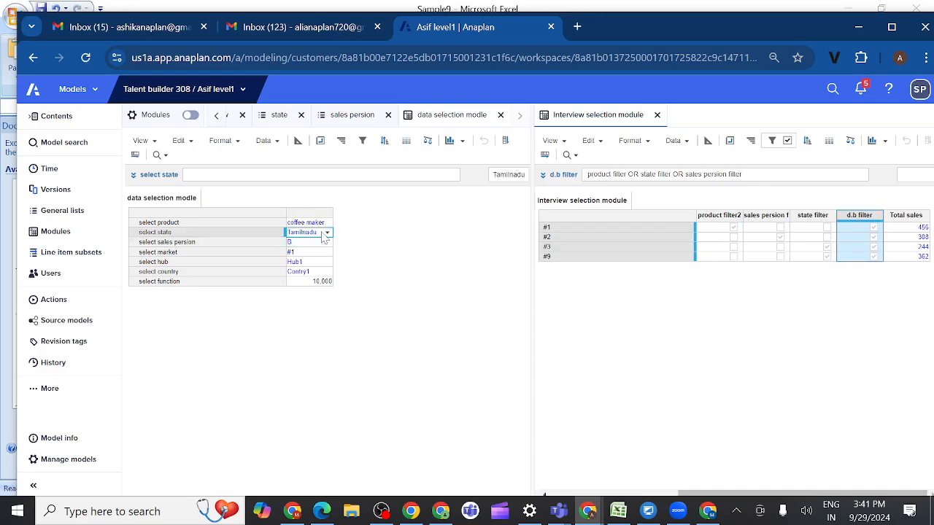
left_click(325, 234)
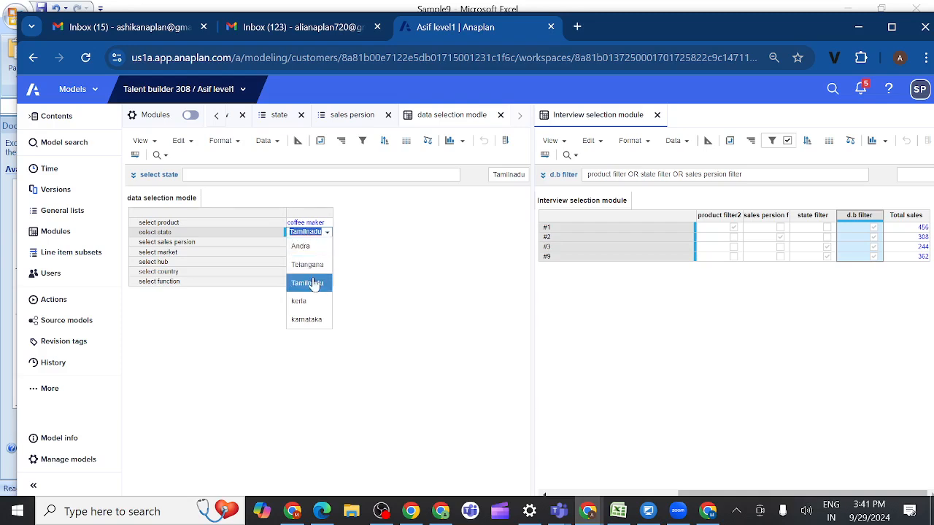
left_click(307, 321)
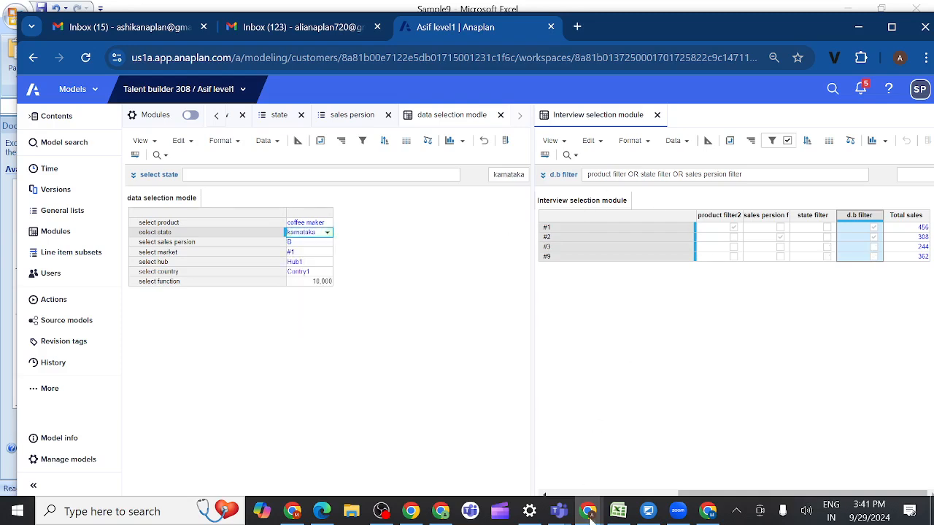
left_click_drag(692, 498, 565, 499)
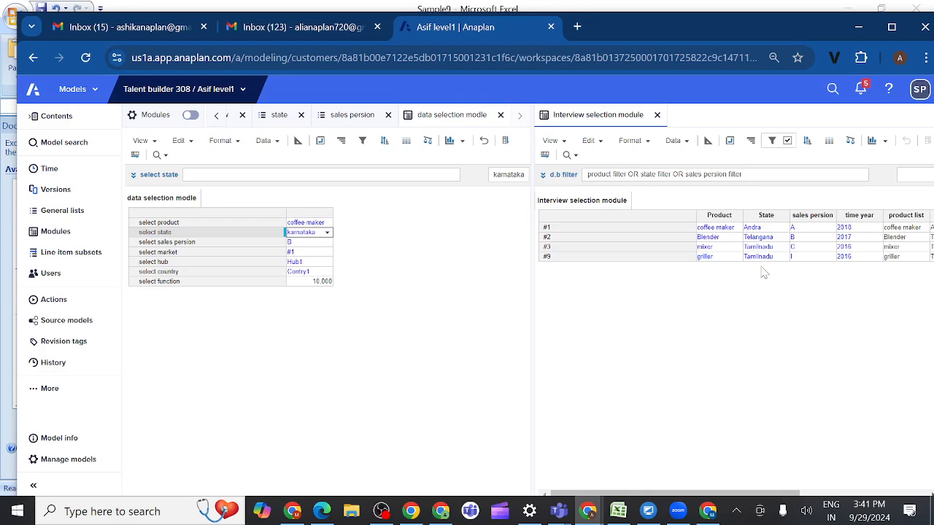
left_click(601, 144)
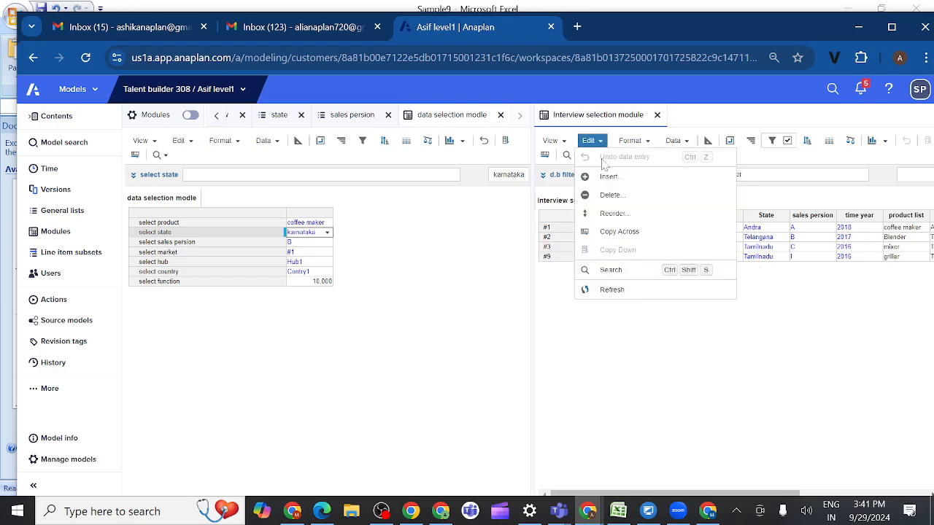
left_click(609, 292)
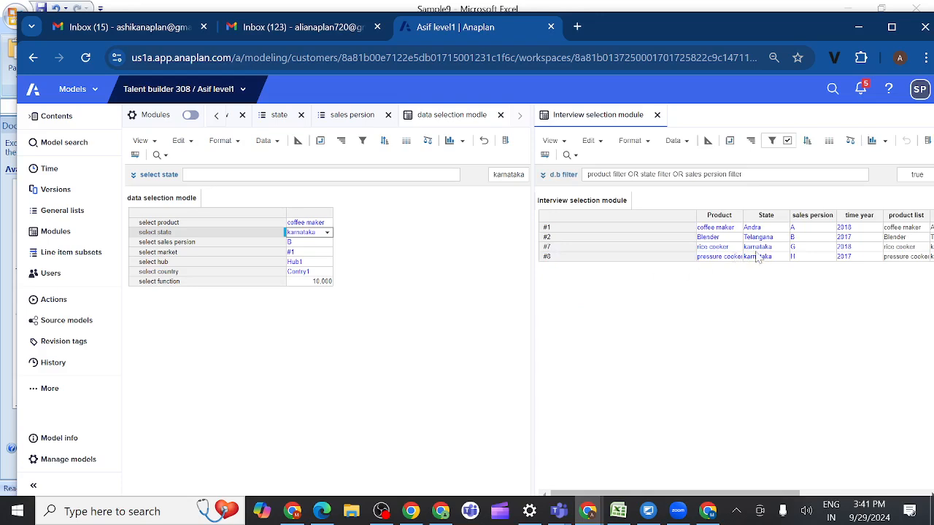
left_click(759, 248)
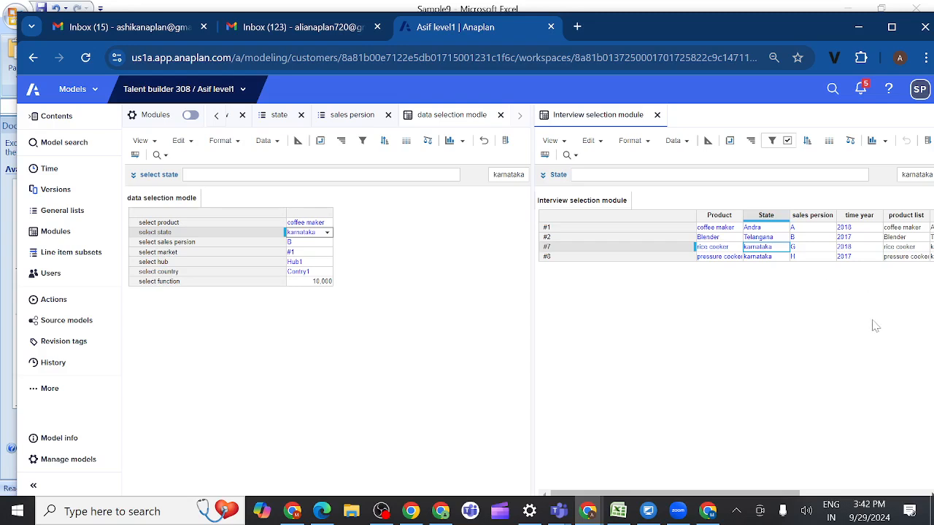
scroll(875, 326, "right", 5)
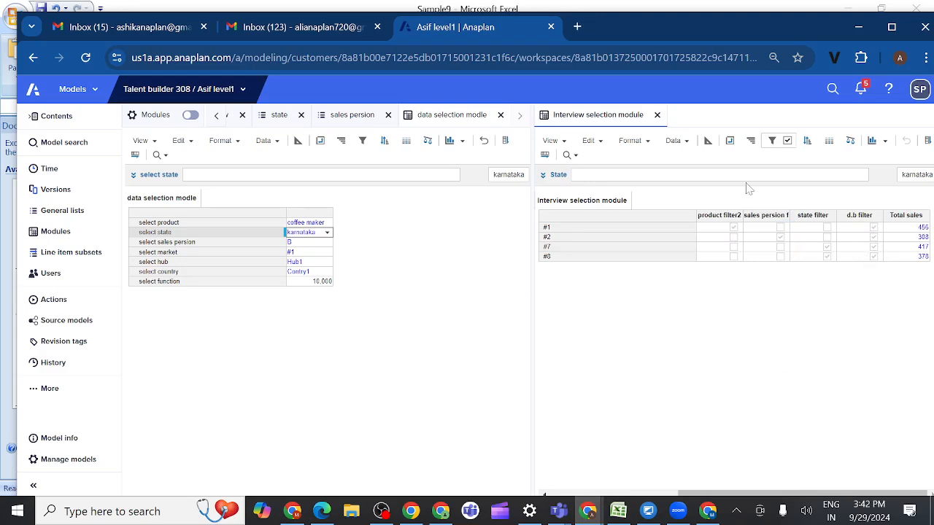
Step: Cancel the split view, return to the Interview selection module and turn off its row filter
right_click(581, 119)
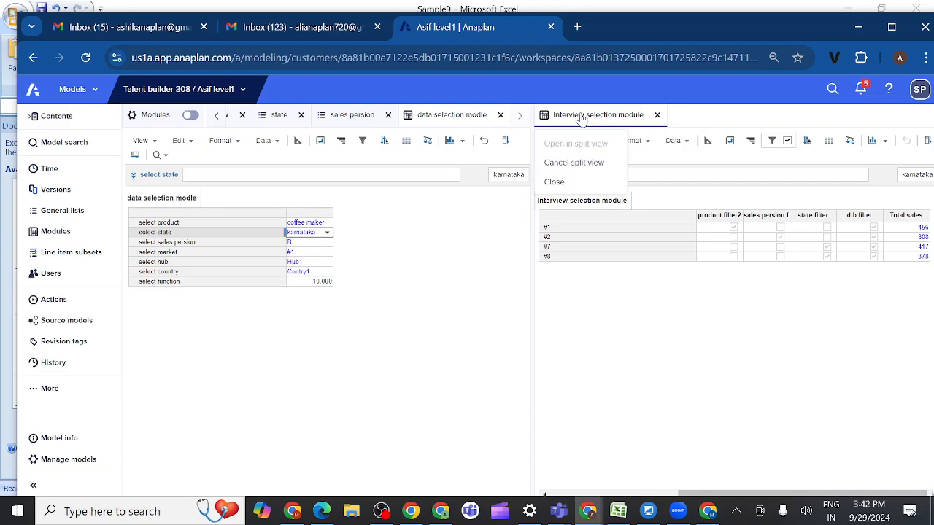
left_click(563, 165)
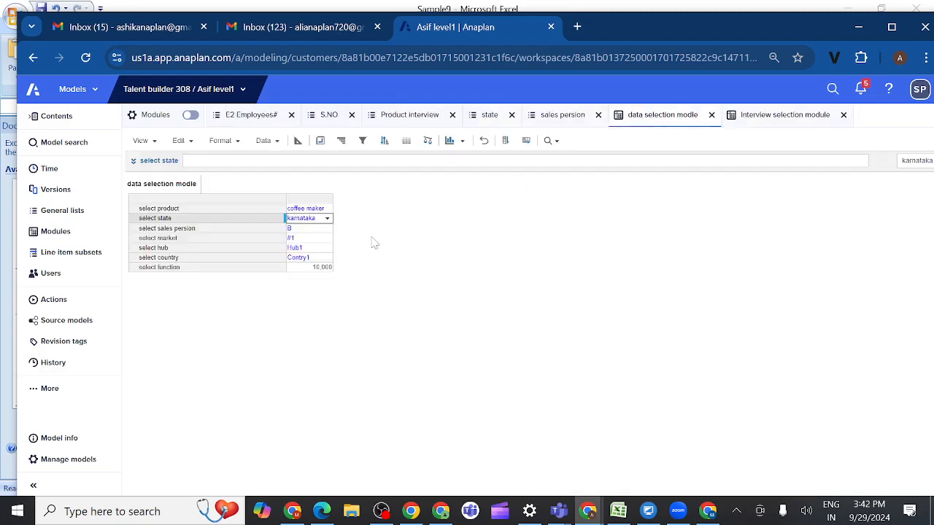
left_click(783, 119)
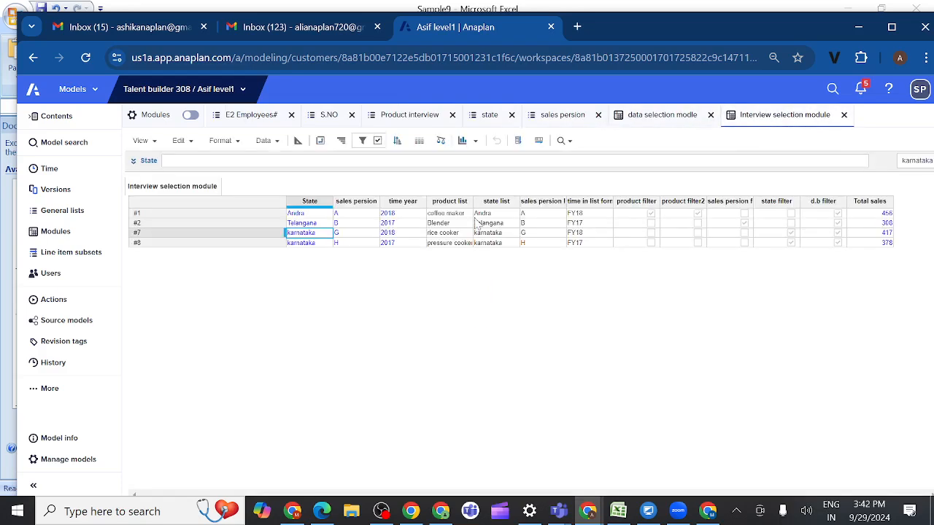
left_click(377, 140)
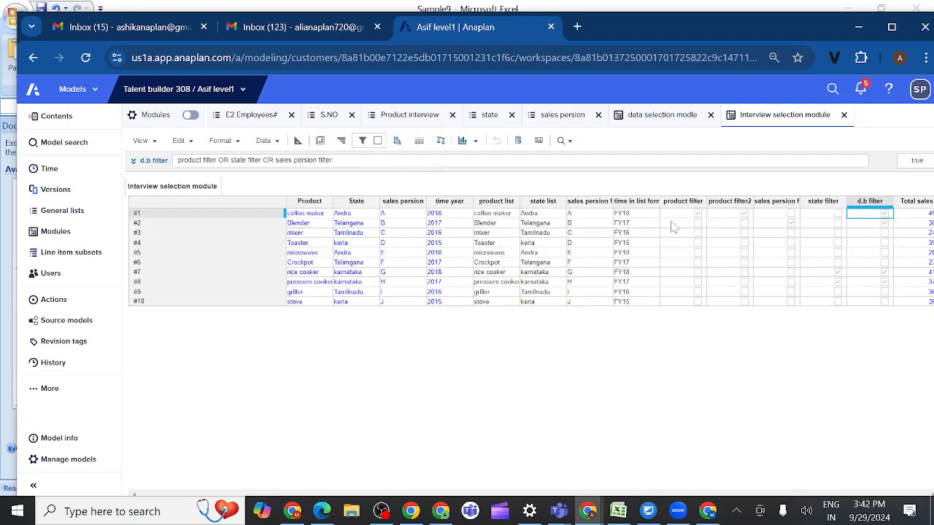
Step: Compare the formulas of the product filter and product filter2 line items in the Interview selection module
left_click(729, 202)
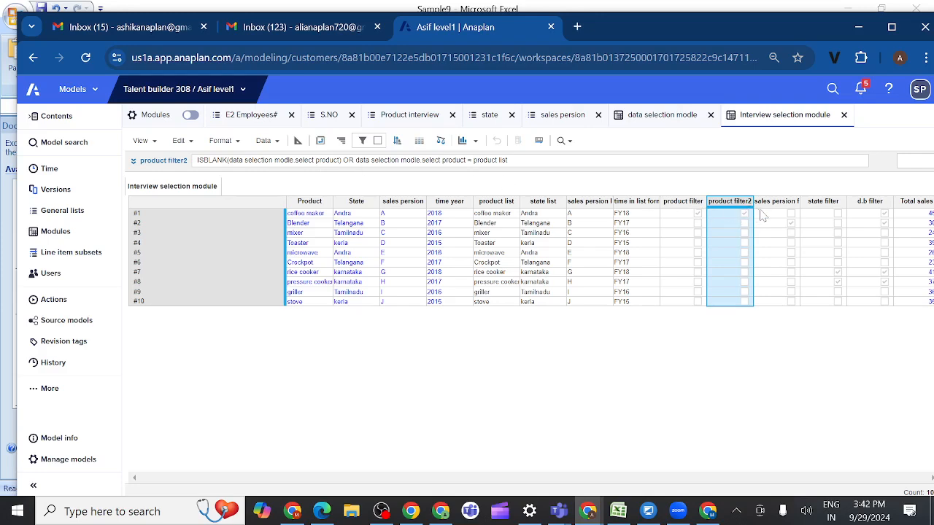
left_click(678, 202)
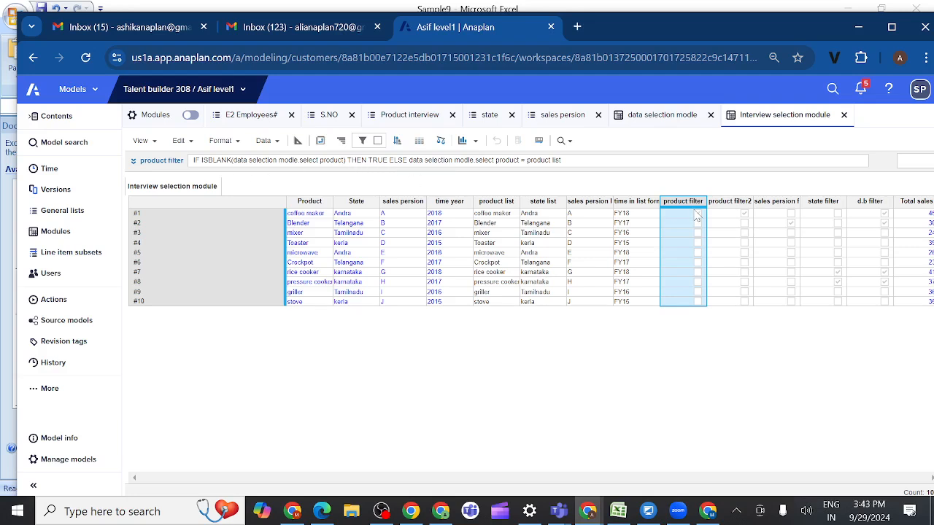
left_click(722, 207)
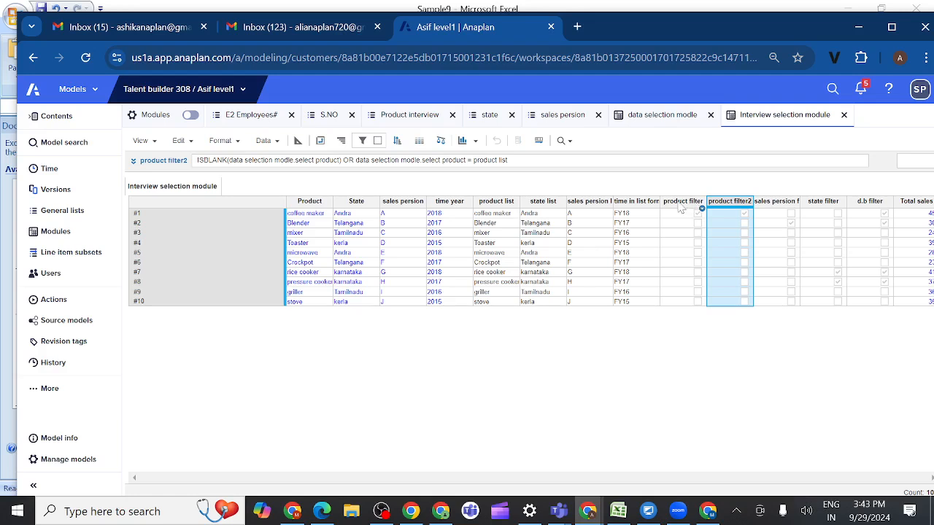
left_click(685, 207)
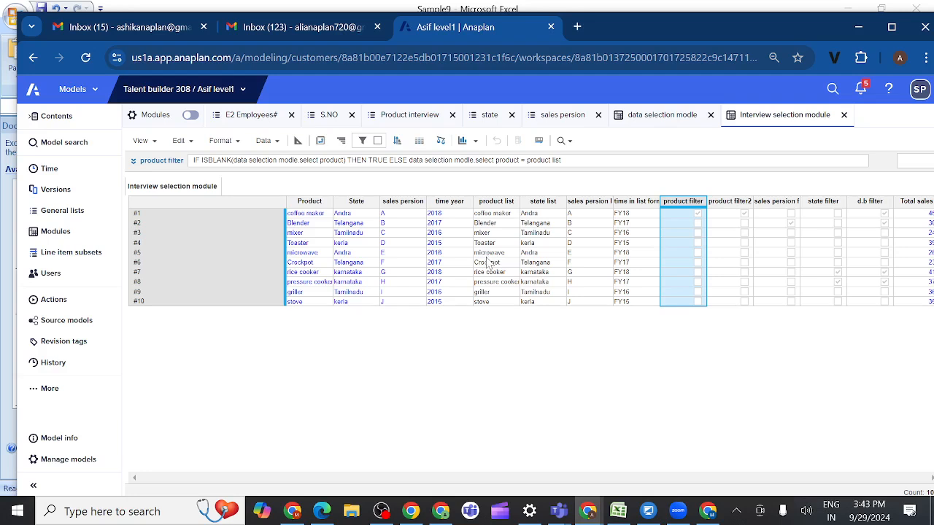
left_click(697, 212)
Step: Check the selections in data selection modle against the product filter column of the Interview selection module
left_click(660, 119)
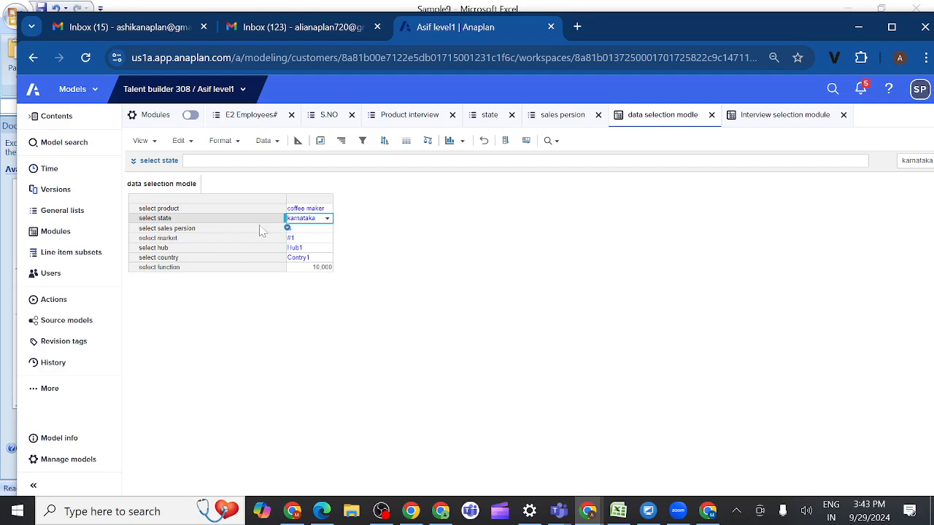
left_click(763, 120)
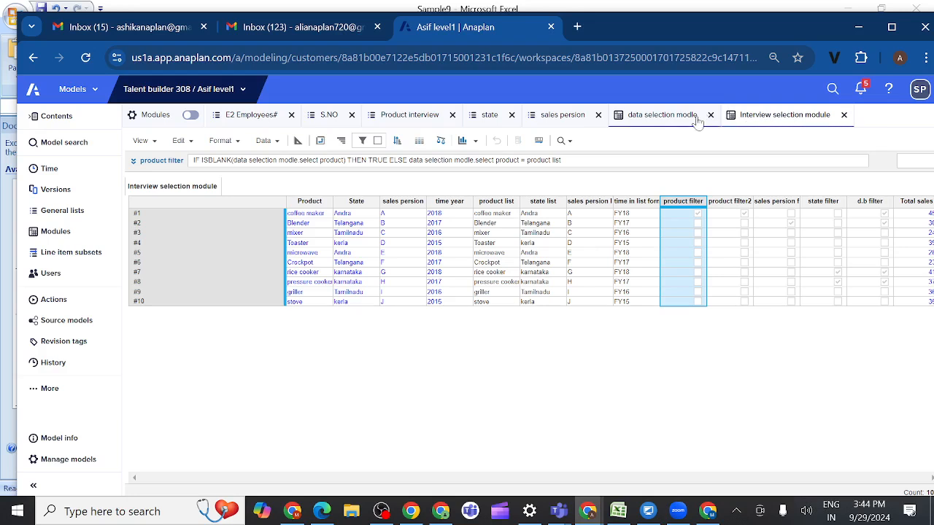
left_click(669, 121)
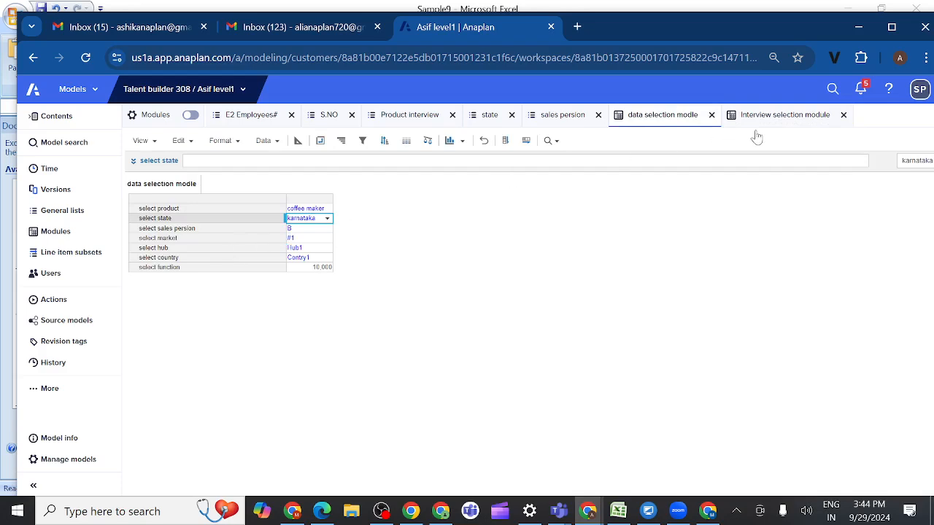
left_click(780, 122)
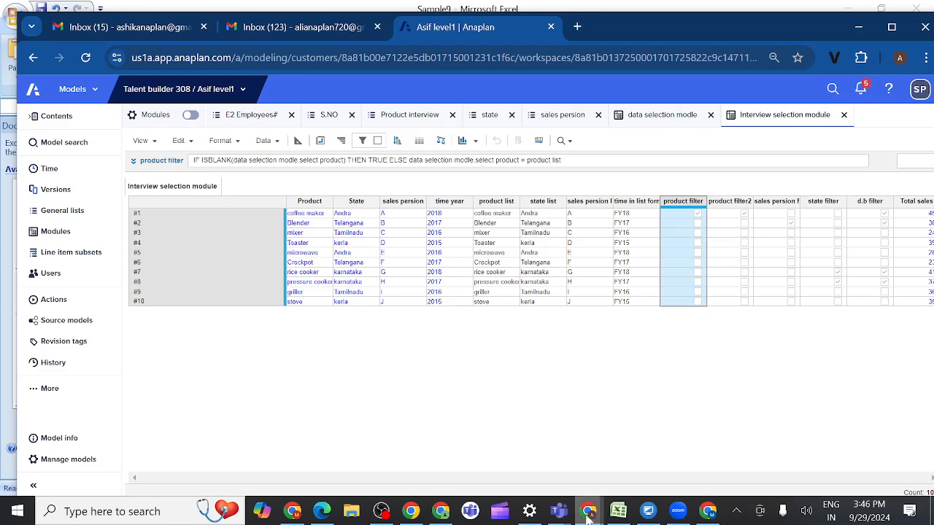
Step: Switch to the Anaplan new group meeting in Microsoft Teams and stop sharing the screen
mouse_move(589, 515)
mouse_move(561, 508)
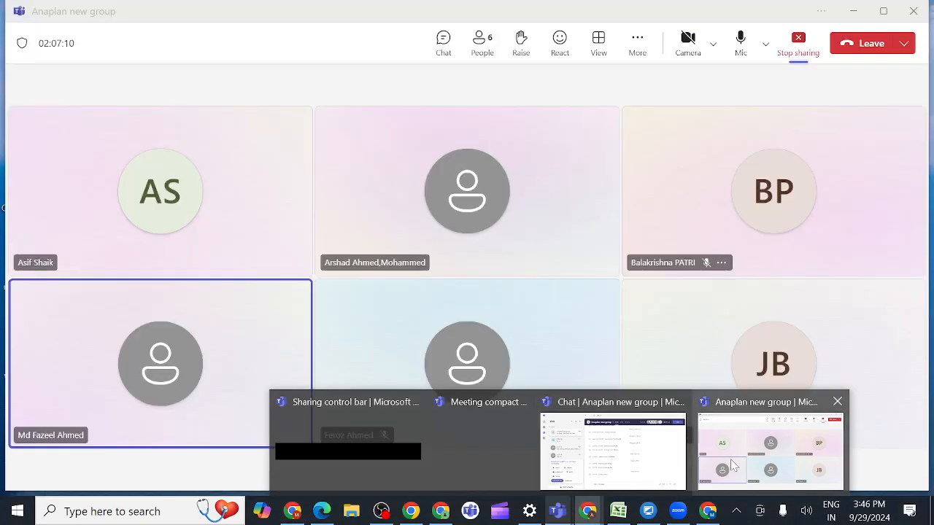
left_click(733, 465)
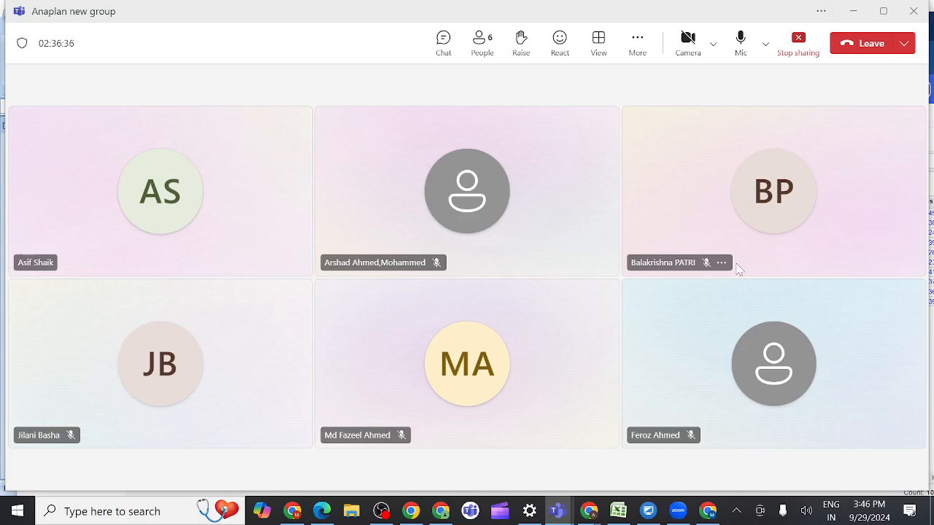
left_click(799, 47)
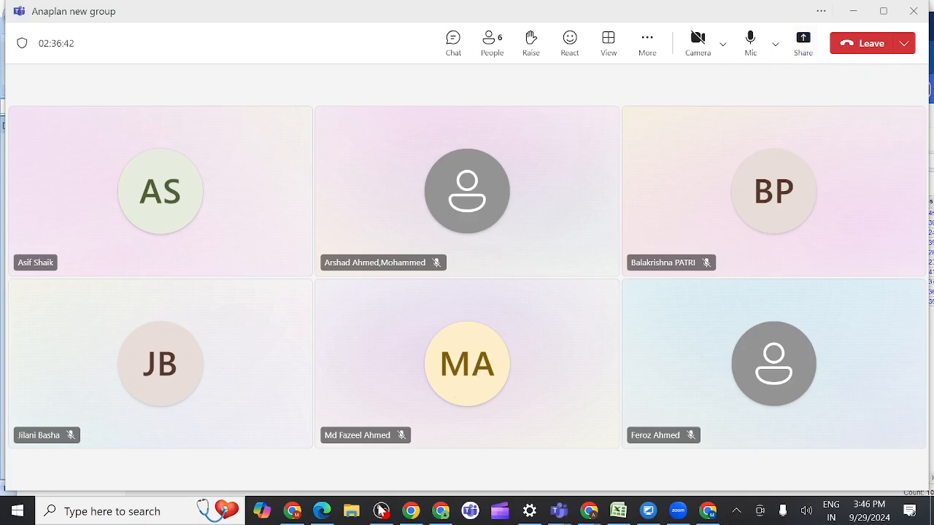
Step: Switch to OBS and stop the screen recording
mouse_move(380, 514)
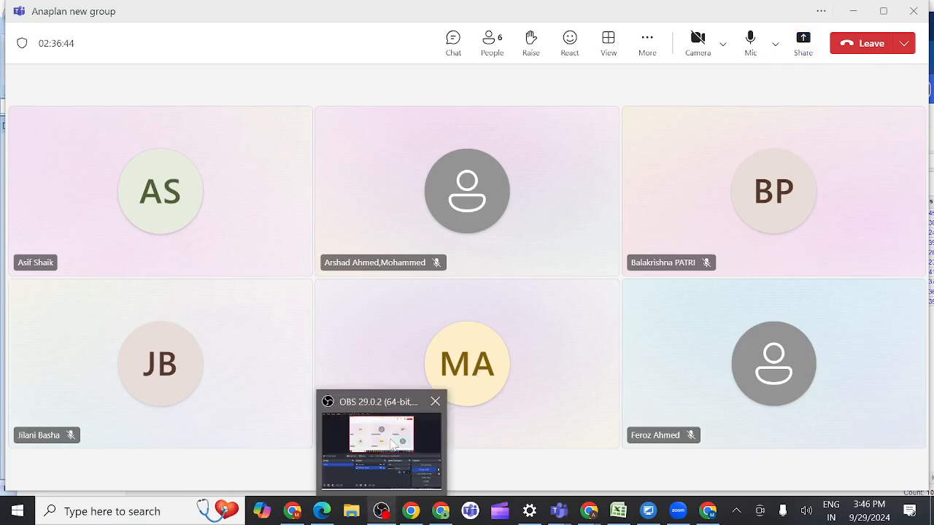
left_click(389, 438)
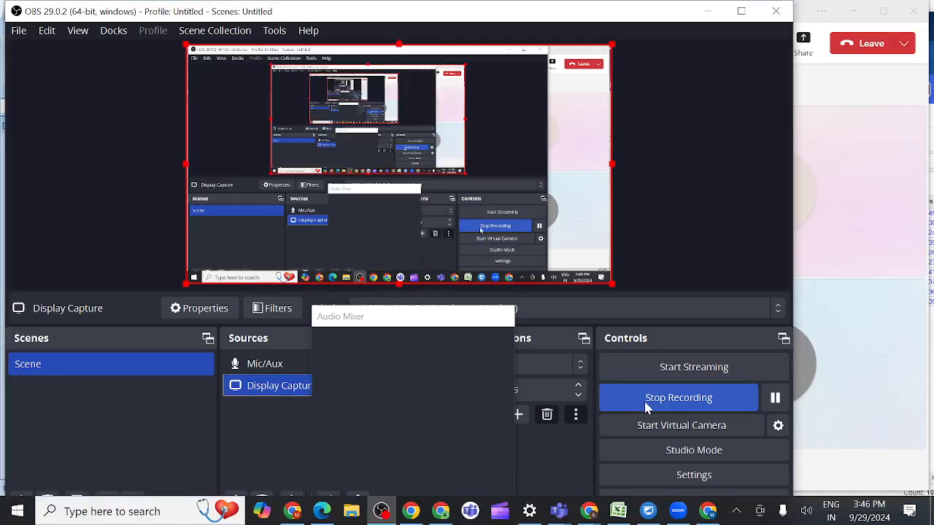
left_click(646, 407)
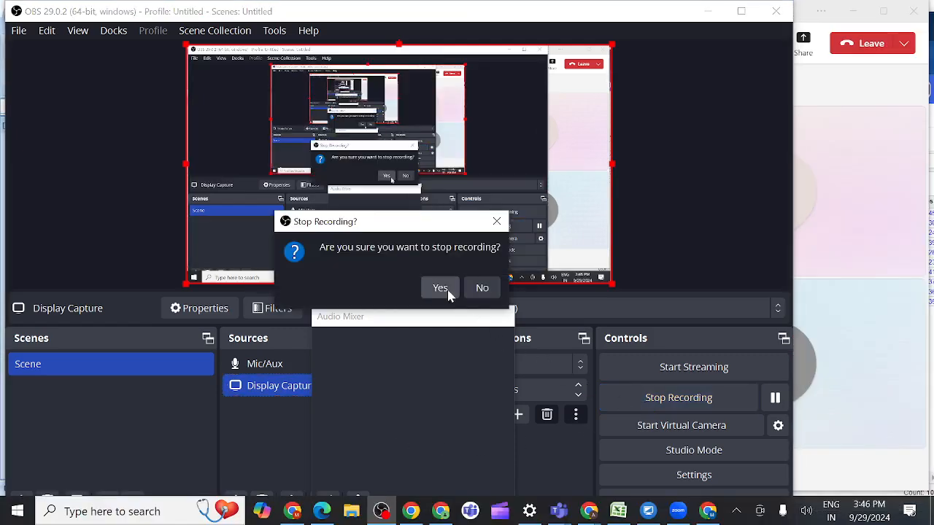